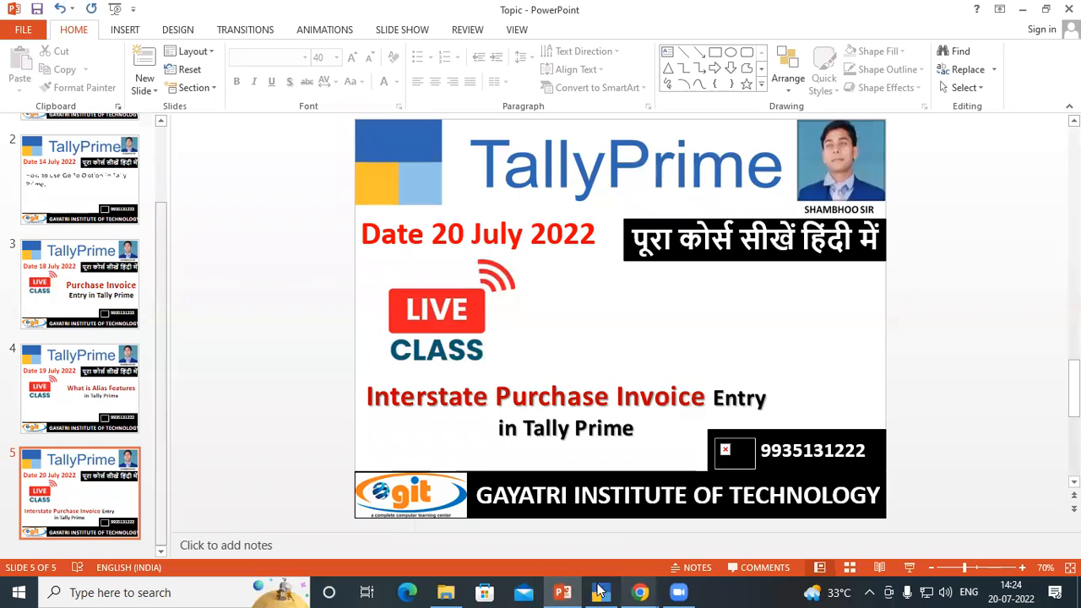
Switch to the Tally Practice Set PDF and review the supplier, invoice and buyer details of the DIGINET.IN tax invoice
{"action": "left_click", "coordinate": [636, 591]}
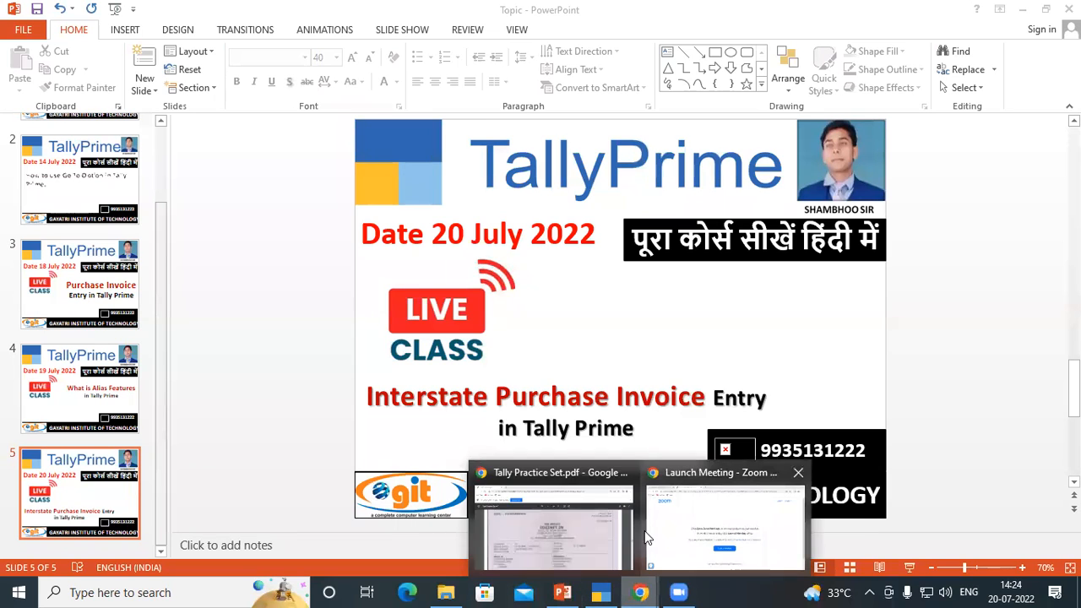
{"action": "left_click", "coordinate": [581, 528]}
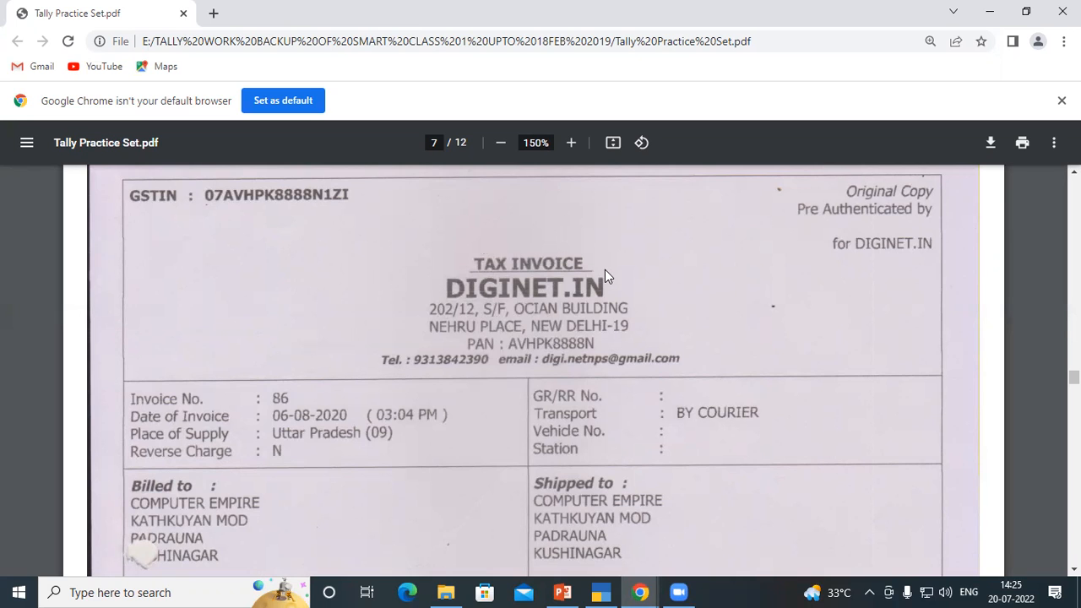
{"action": "scroll", "coordinate": [418, 299], "scroll_direction": "down", "scroll_amount": 2}
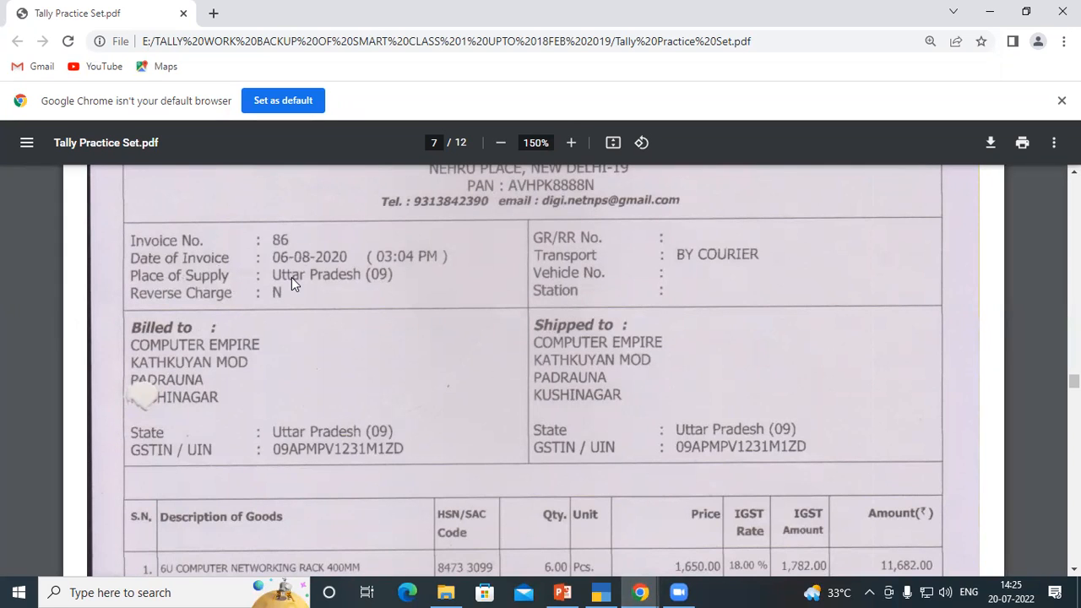
{"action": "scroll", "coordinate": [291, 277], "scroll_direction": "up", "scroll_amount": 2}
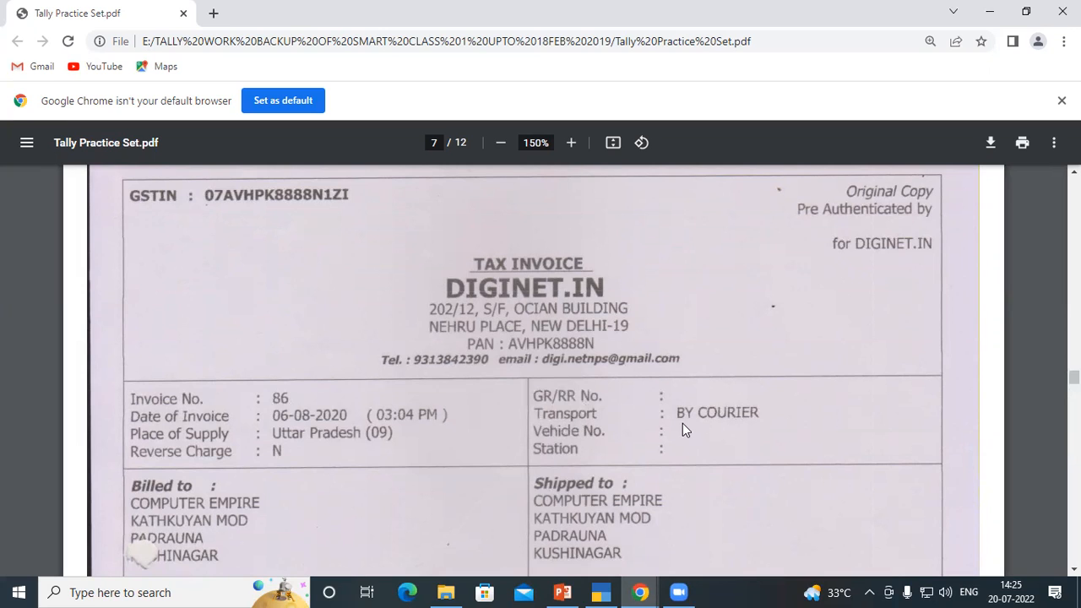
{"action": "scroll", "coordinate": [436, 366], "scroll_direction": "down", "scroll_amount": 2}
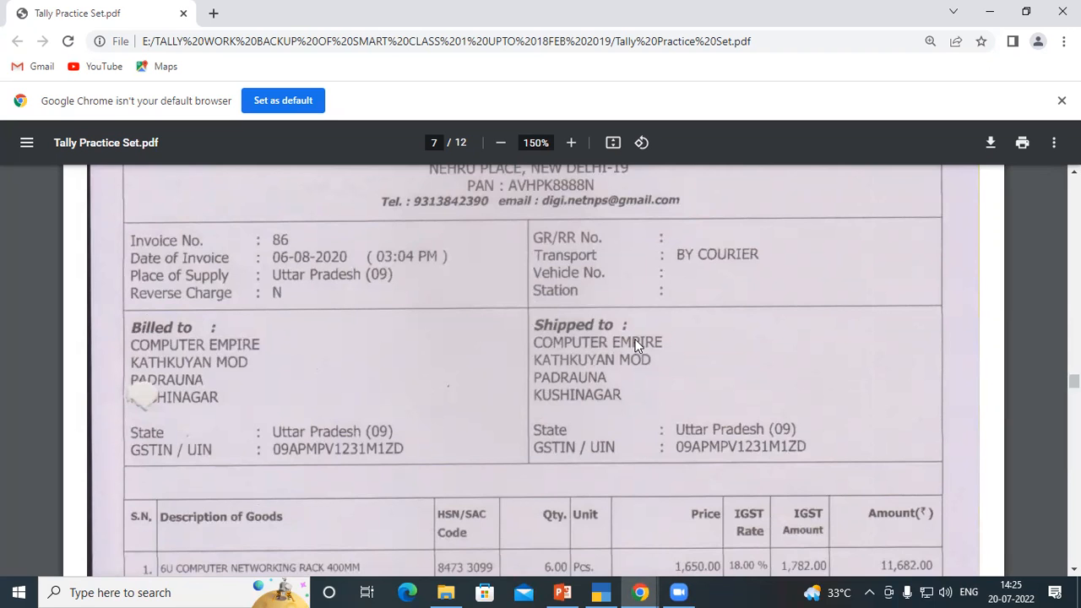
{"action": "scroll", "coordinate": [301, 329], "scroll_direction": "up", "scroll_amount": 3}
{"action": "scroll", "coordinate": [237, 295], "scroll_direction": "down", "scroll_amount": 1}
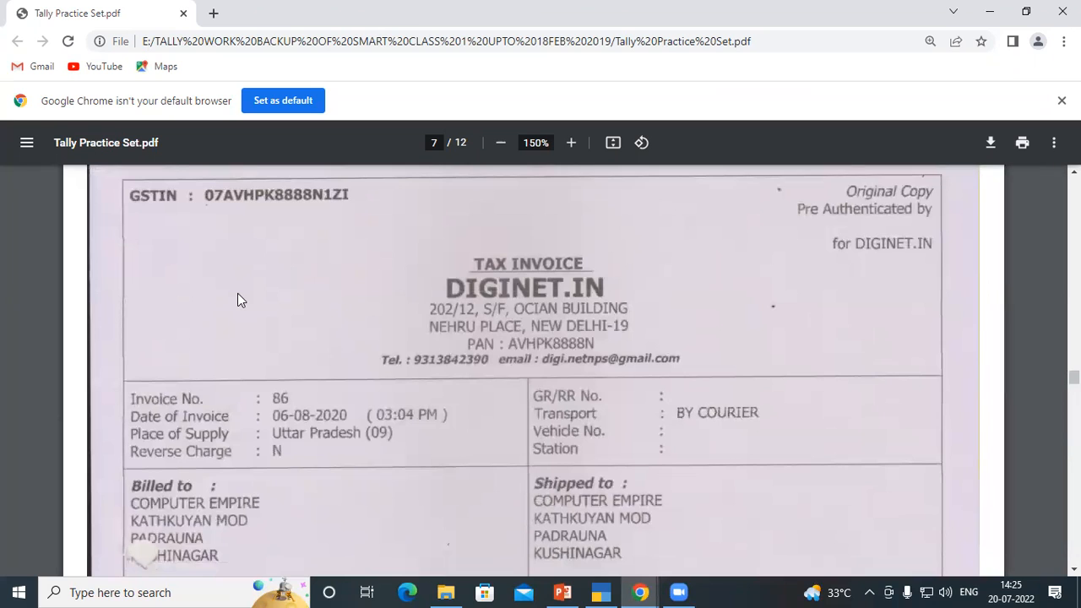
{"action": "scroll", "coordinate": [238, 300], "scroll_direction": "down", "scroll_amount": 1}
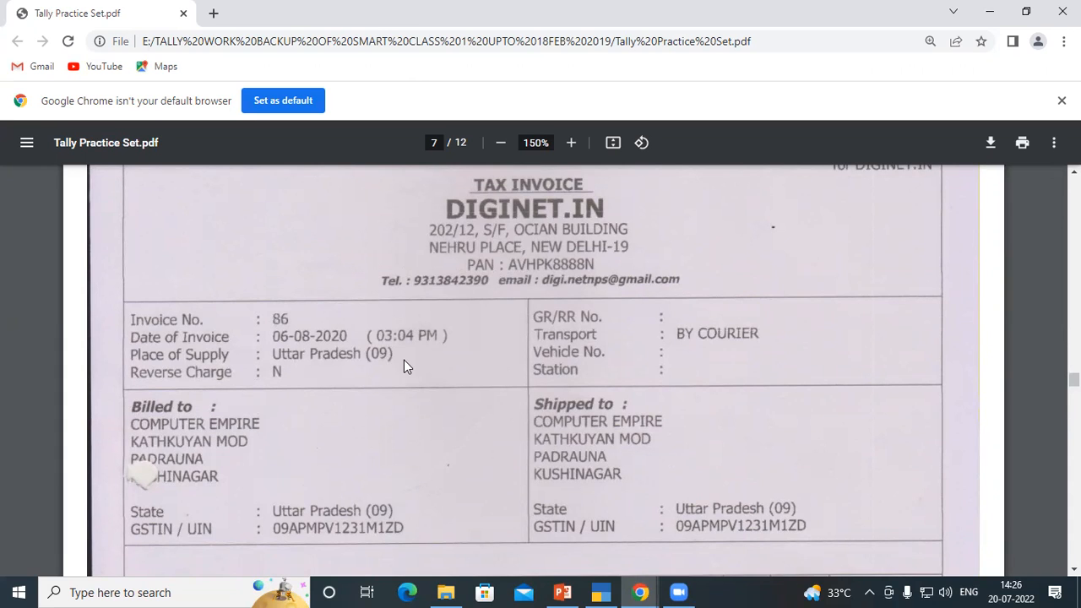
{"action": "scroll", "coordinate": [404, 360], "scroll_direction": "up", "scroll_amount": 1}
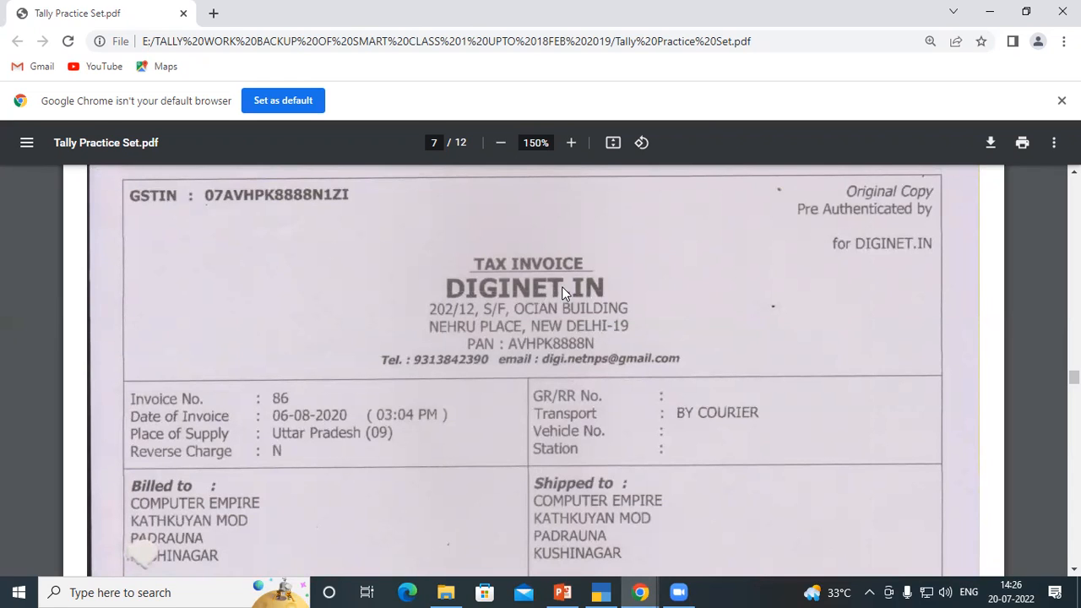
{"action": "scroll", "coordinate": [249, 393], "scroll_direction": "down", "scroll_amount": 2}
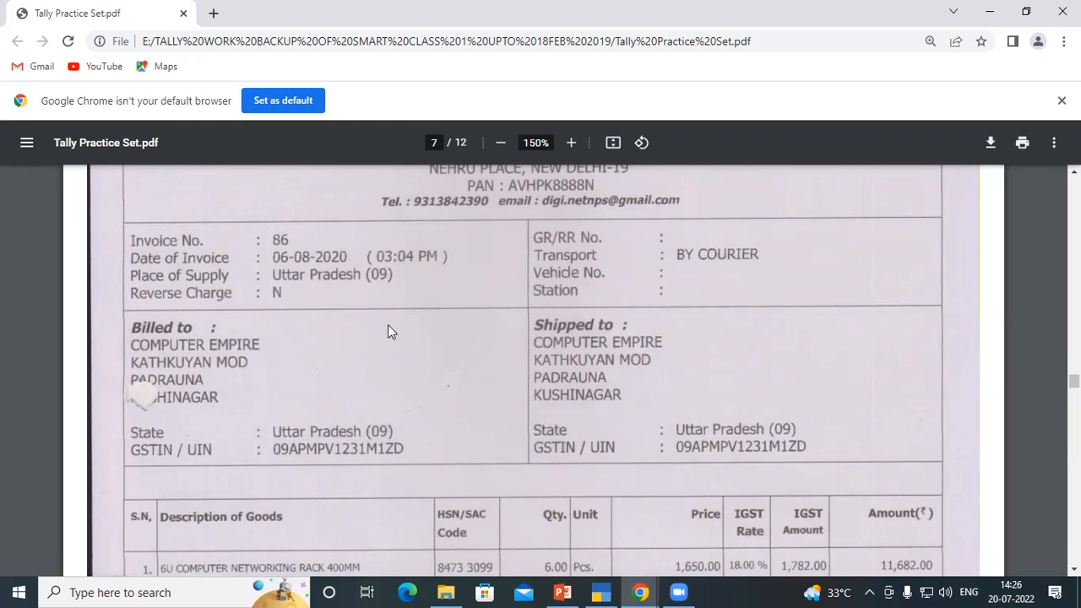
{"action": "scroll", "coordinate": [483, 346], "scroll_direction": "down", "scroll_amount": 3}
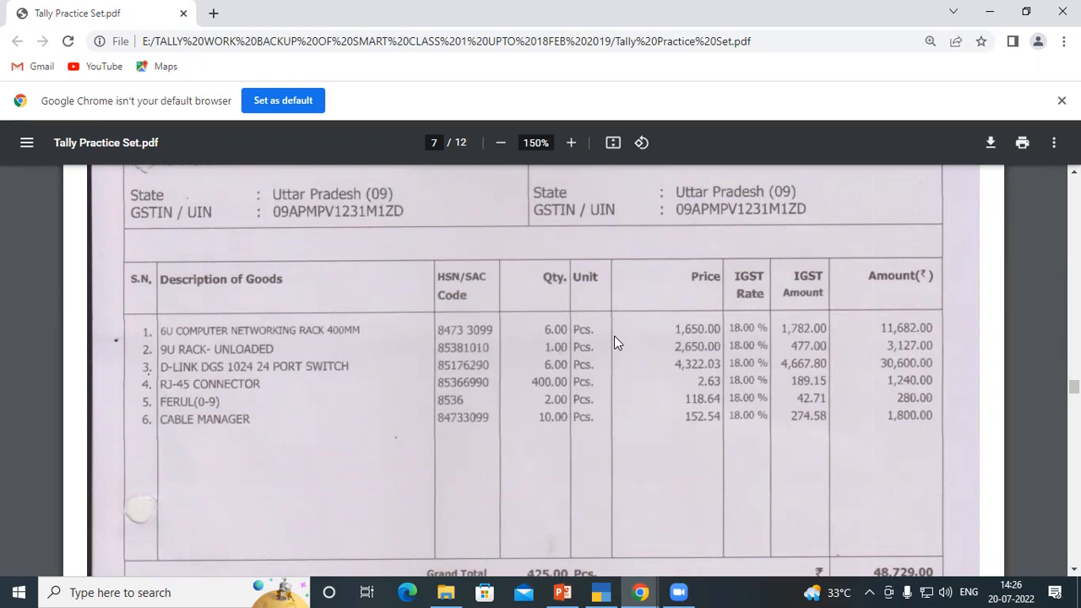
Review the invoice's item lines, HSN codes, quantities, prices, IGST amounts and grand total
{"action": "scroll", "coordinate": [613, 335], "scroll_direction": "up", "scroll_amount": 5}
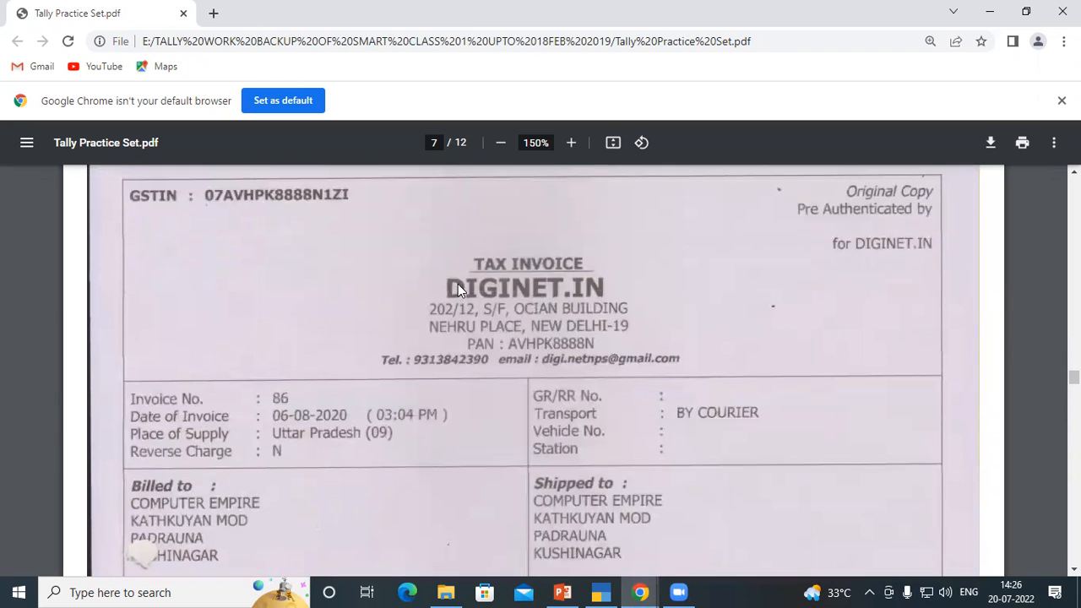
{"action": "scroll", "coordinate": [558, 333], "scroll_direction": "down", "scroll_amount": 1}
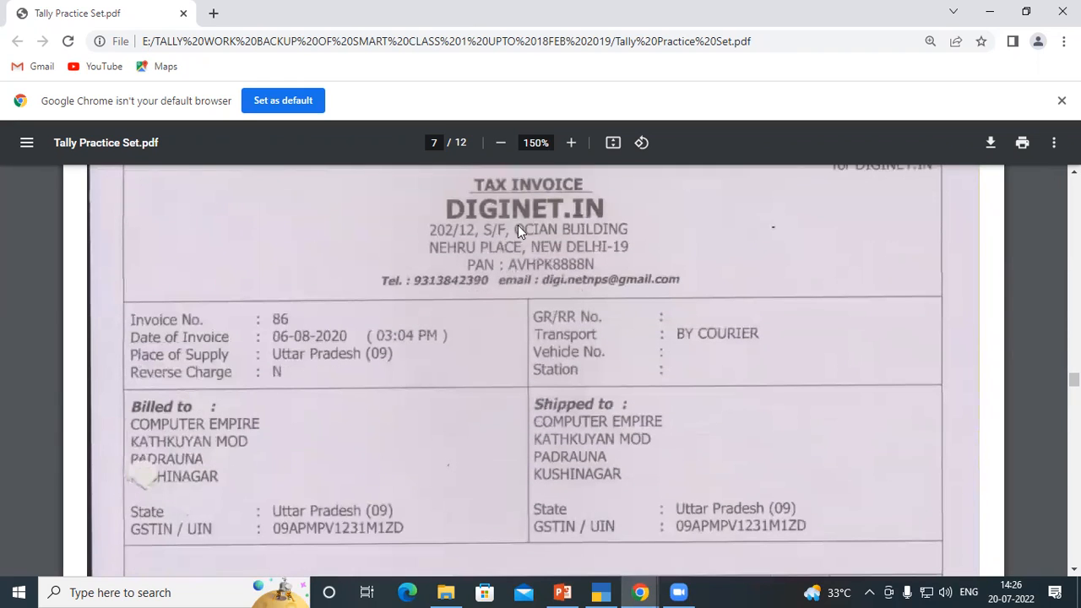
{"action": "scroll", "coordinate": [644, 300], "scroll_direction": "down", "scroll_amount": 4}
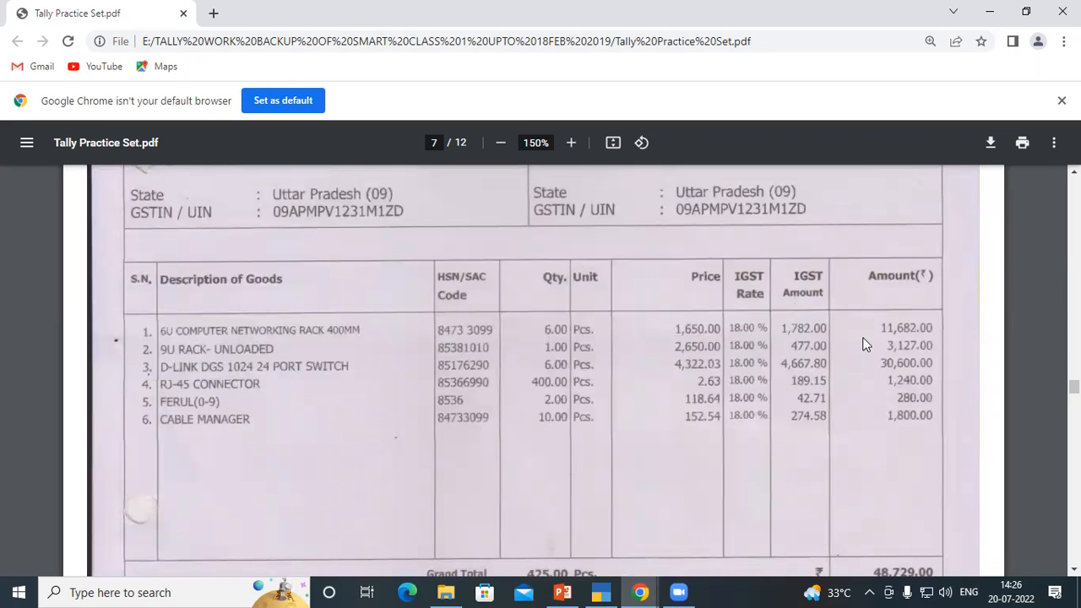
{"action": "scroll", "coordinate": [865, 343], "scroll_direction": "down", "scroll_amount": 2}
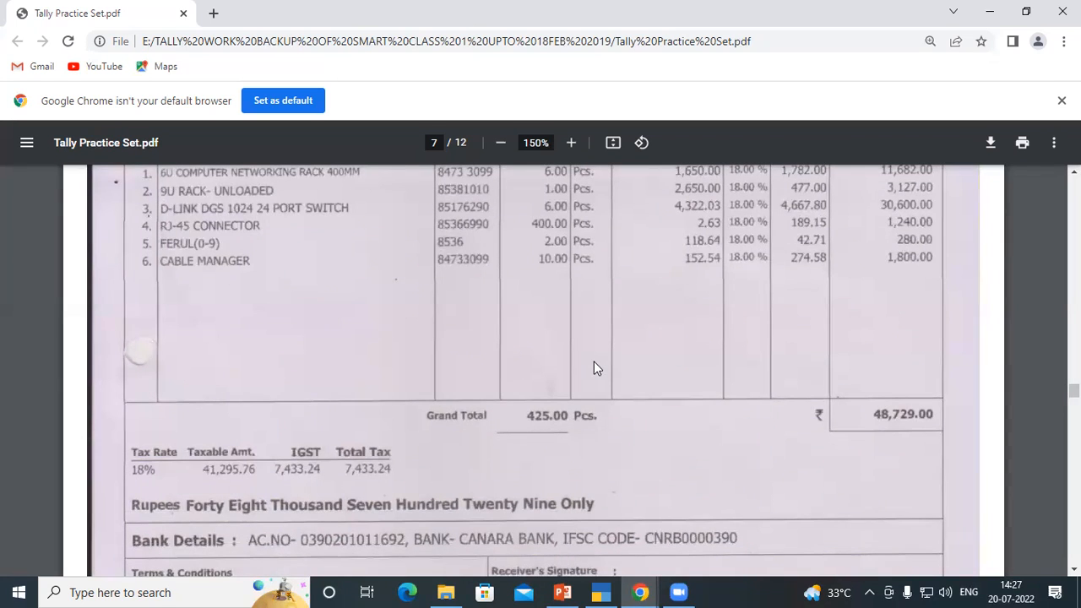
{"action": "scroll", "coordinate": [594, 361], "scroll_direction": "up", "scroll_amount": 3}
{"action": "scroll", "coordinate": [594, 361], "scroll_direction": "up", "scroll_amount": 3}
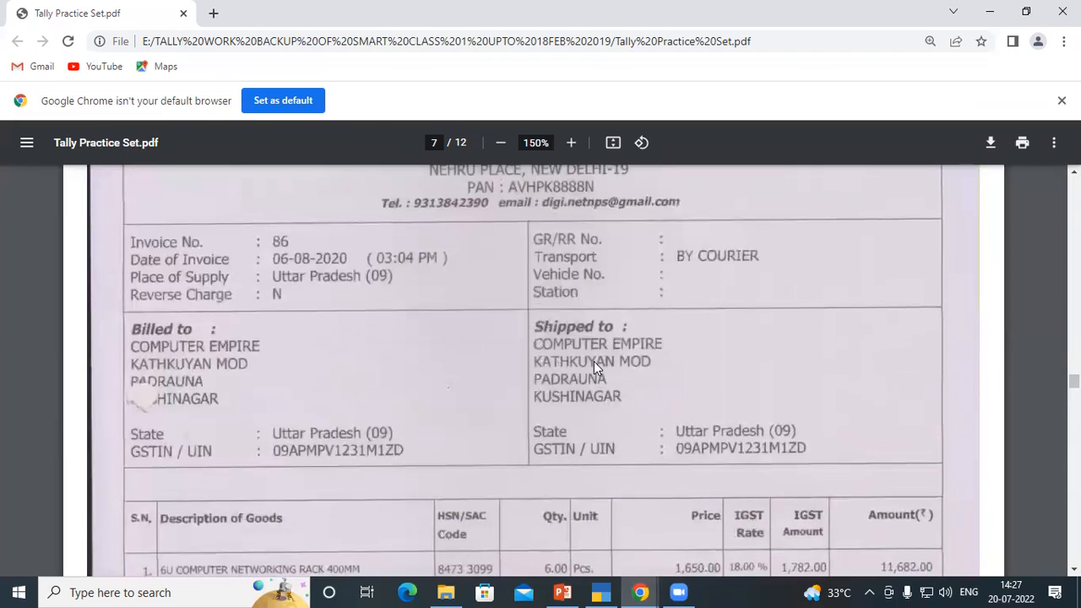
{"action": "scroll", "coordinate": [593, 368], "scroll_direction": "up", "scroll_amount": 1}
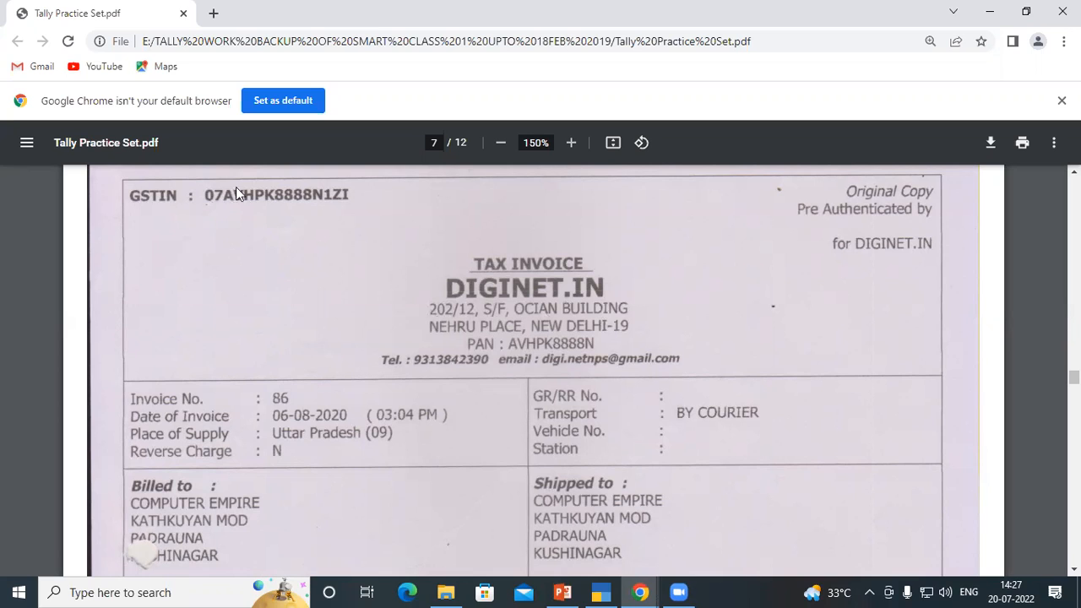
{"action": "scroll", "coordinate": [350, 272], "scroll_direction": "down", "scroll_amount": 4}
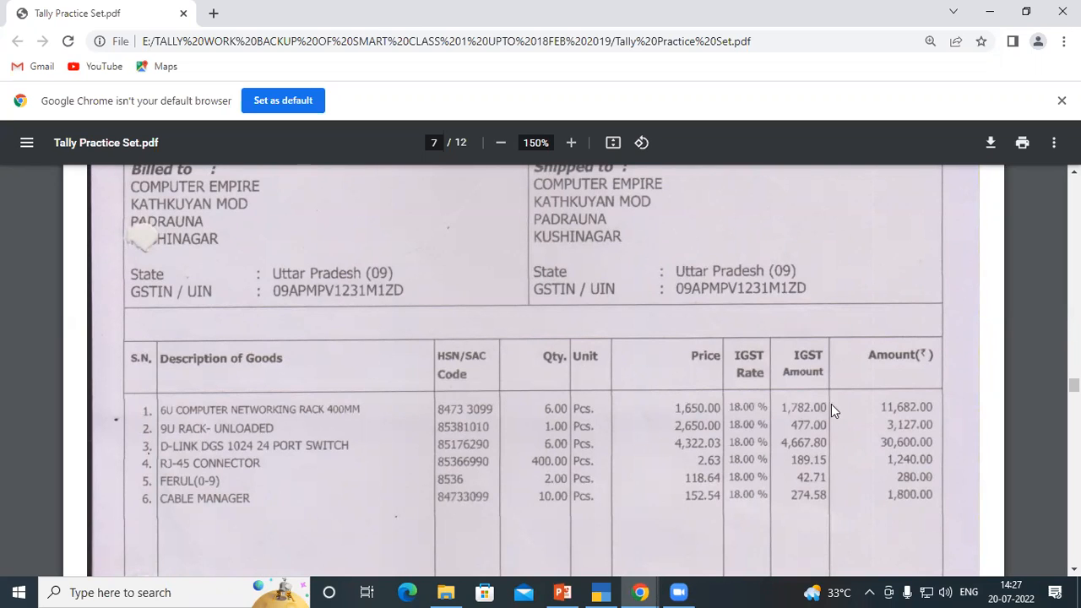
{"action": "scroll", "coordinate": [830, 412], "scroll_direction": "down", "scroll_amount": 2}
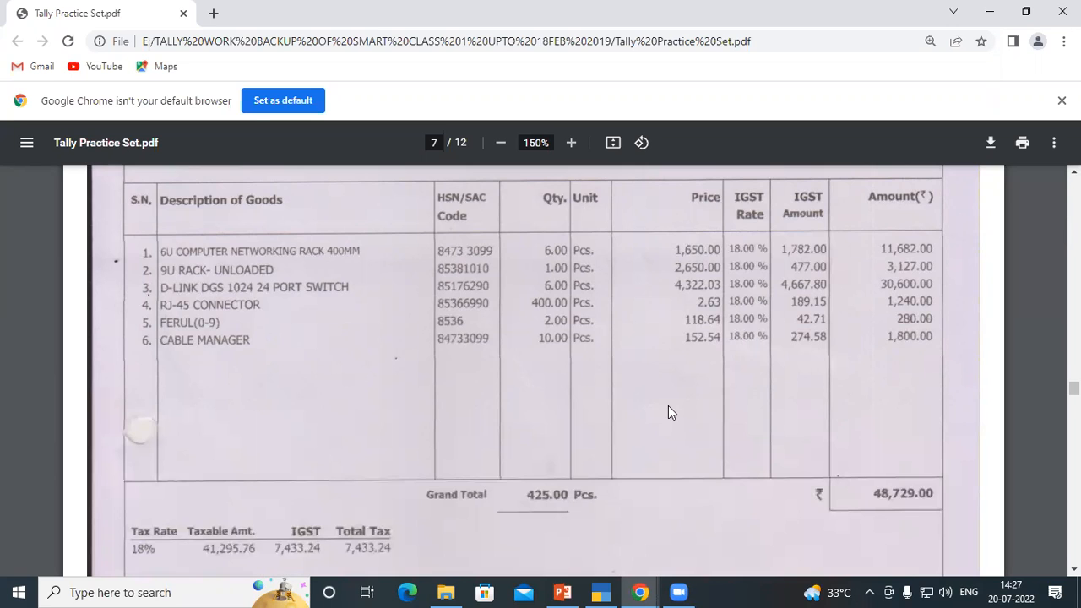
{"action": "scroll", "coordinate": [668, 405], "scroll_direction": "up", "scroll_amount": 8}
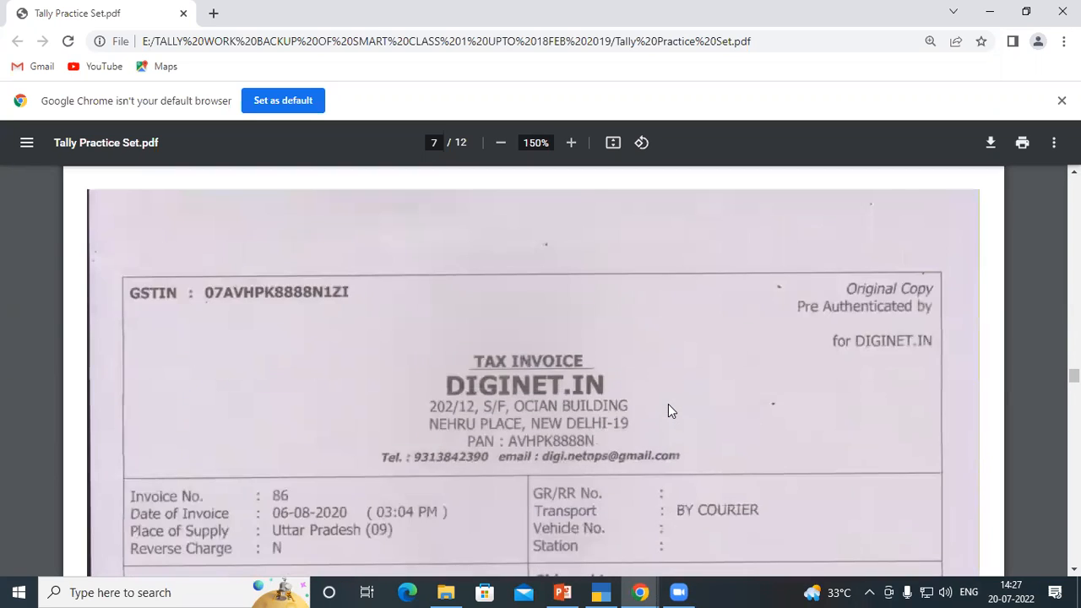
{"action": "scroll", "coordinate": [667, 411], "scroll_direction": "down", "scroll_amount": 1}
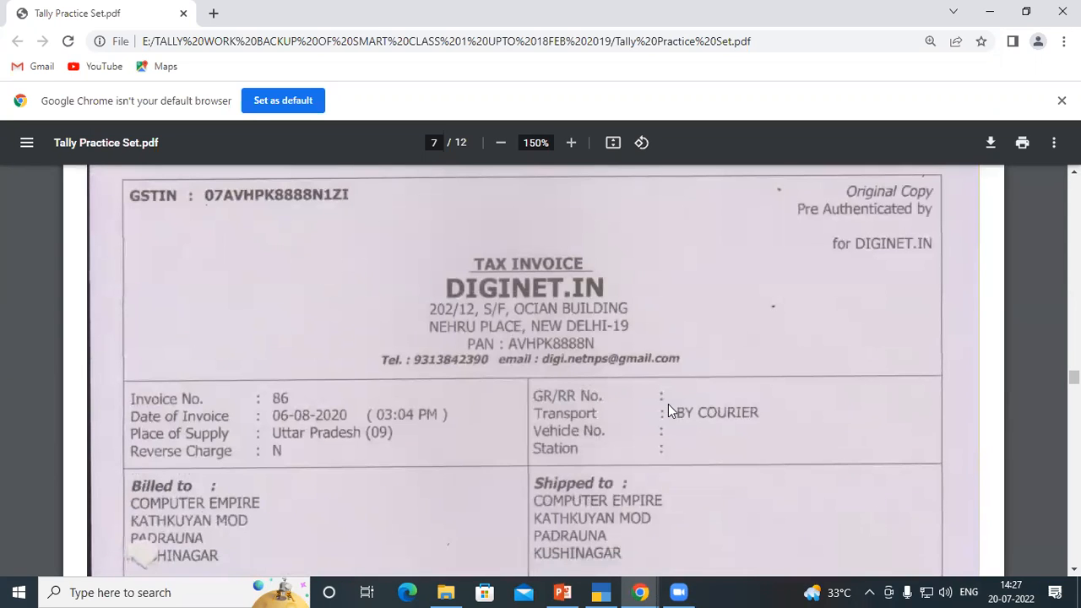
Switch to TallyPrime and start creating a new ledger master
{"action": "left_click", "coordinate": [601, 592]}
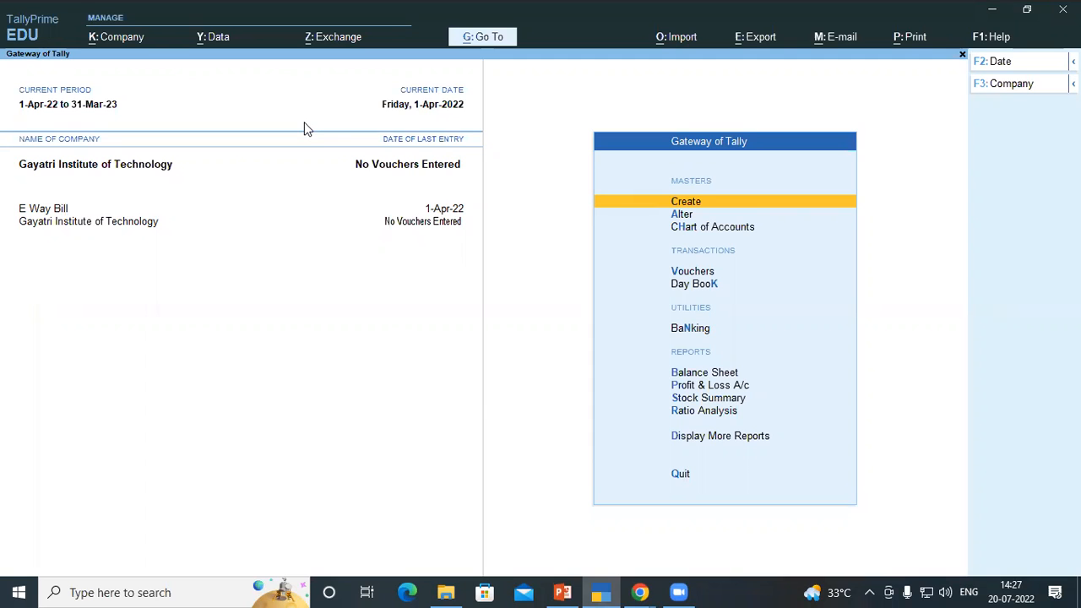
{"action": "left_click", "coordinate": [540, 129]}
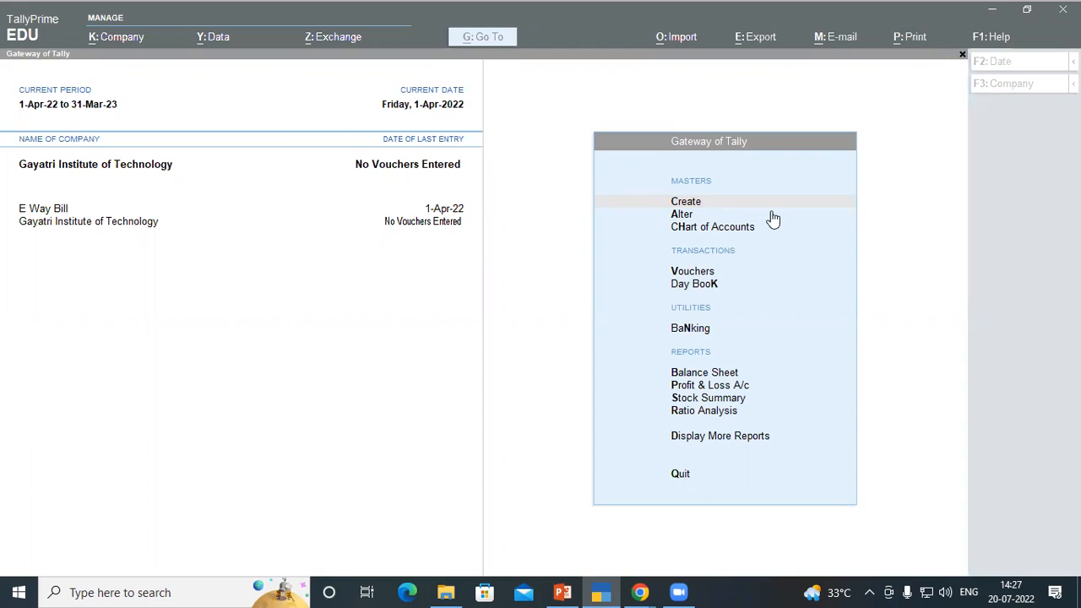
{"action": "left_click", "coordinate": [697, 206]}
{"action": "left_click", "coordinate": [698, 205]}
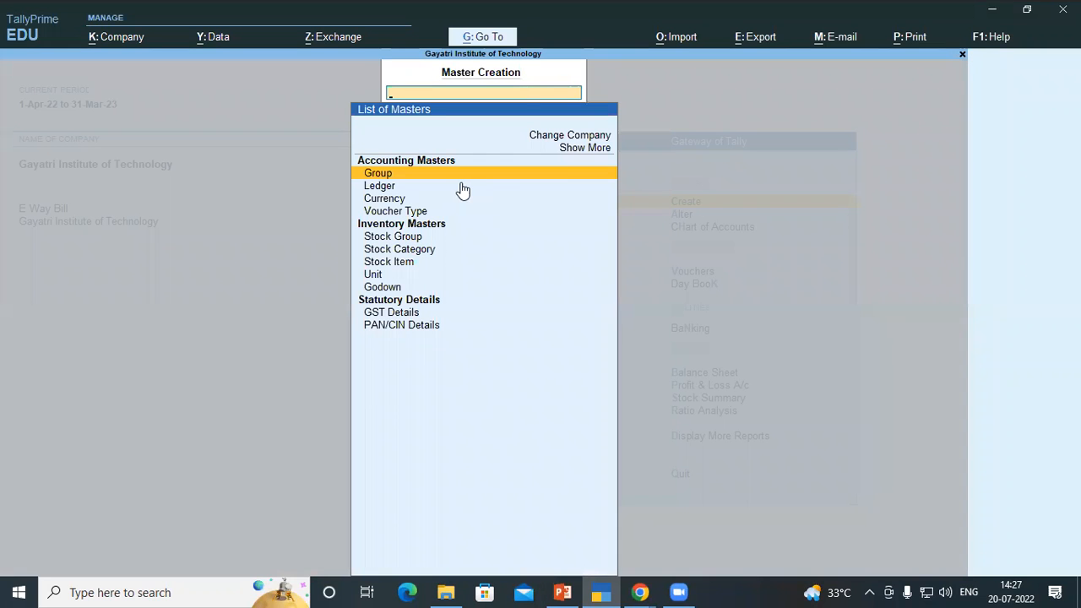
{"action": "left_click", "coordinate": [377, 189]}
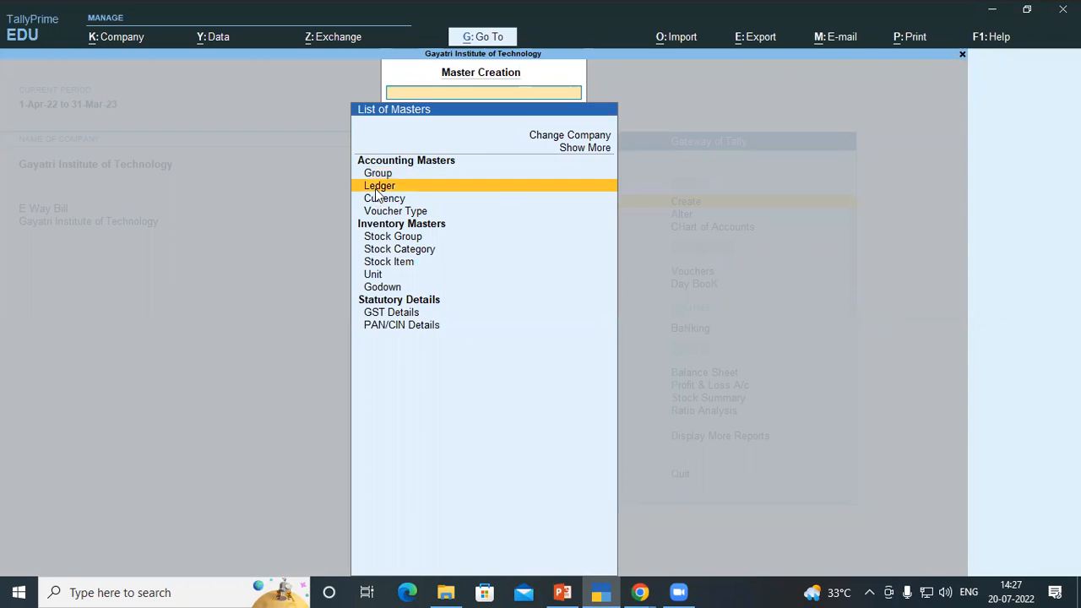
{"action": "left_click", "coordinate": [377, 189]}
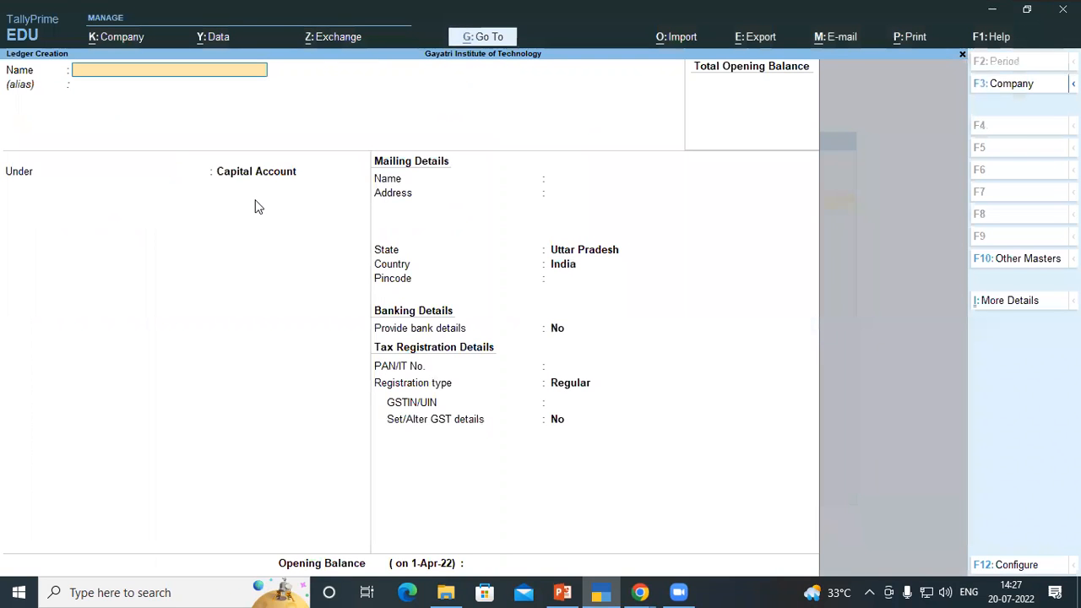
{"action": "type", "text": "Diginet"}
{"action": "key", "text": "alt+Tab"}
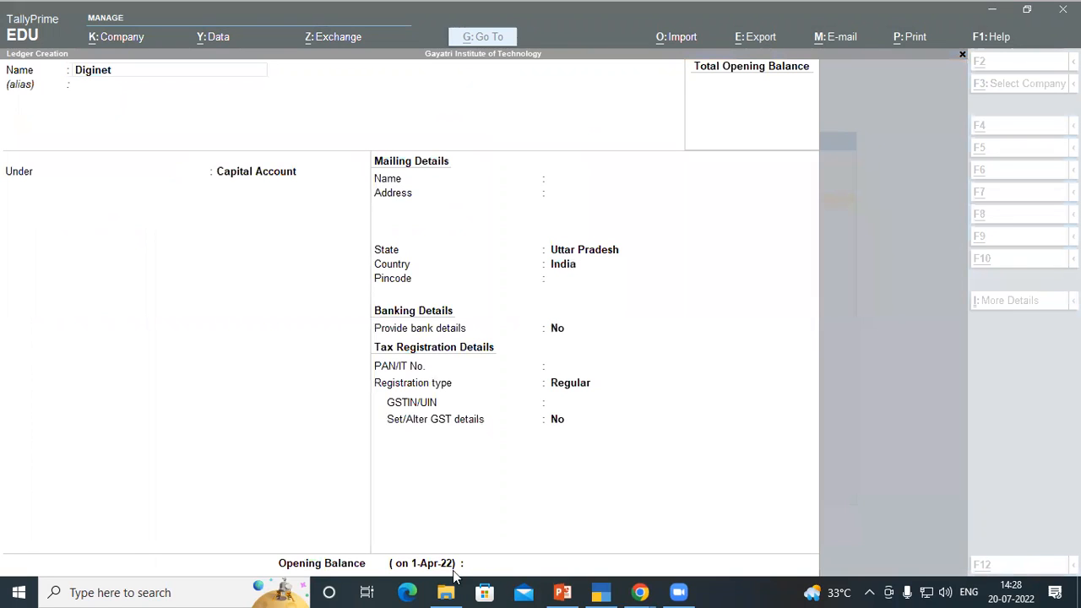
{"action": "mouse_move", "coordinate": [639, 590]}
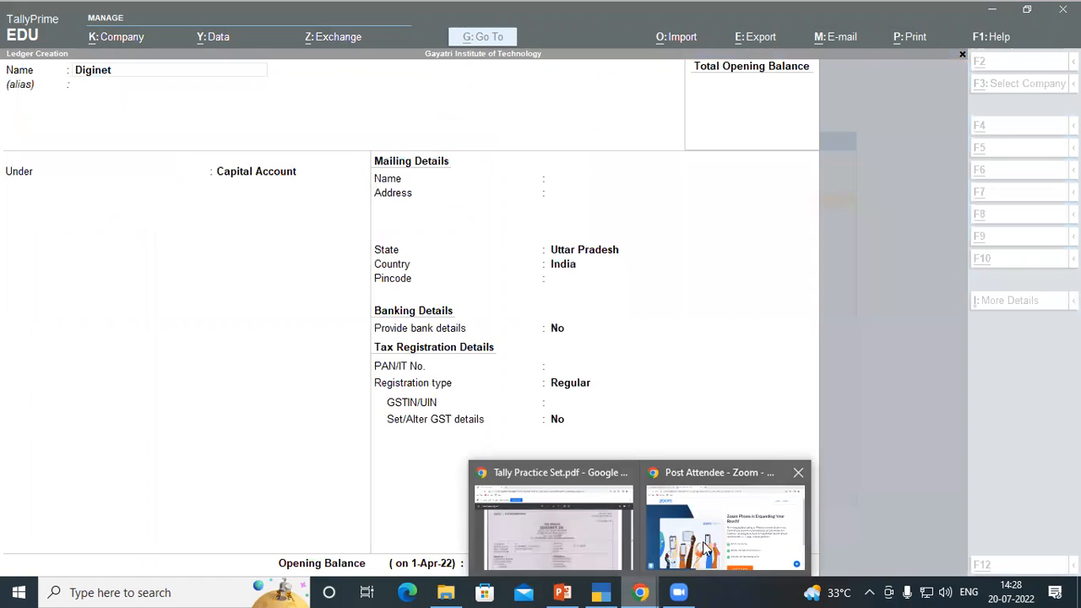
{"action": "left_click", "coordinate": [572, 465]}
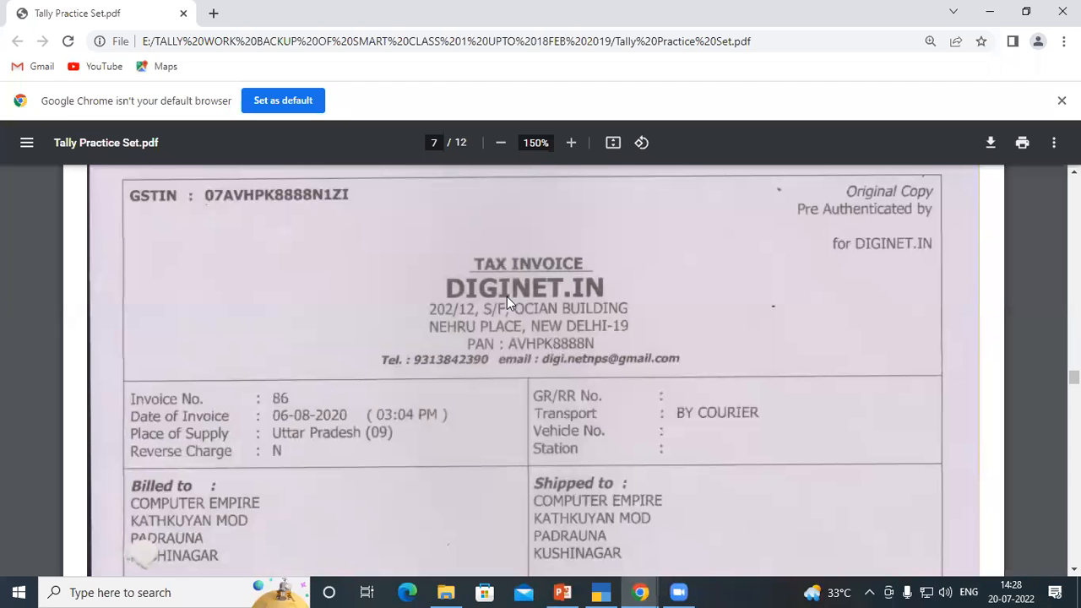
{"action": "left_click", "coordinate": [283, 122]}
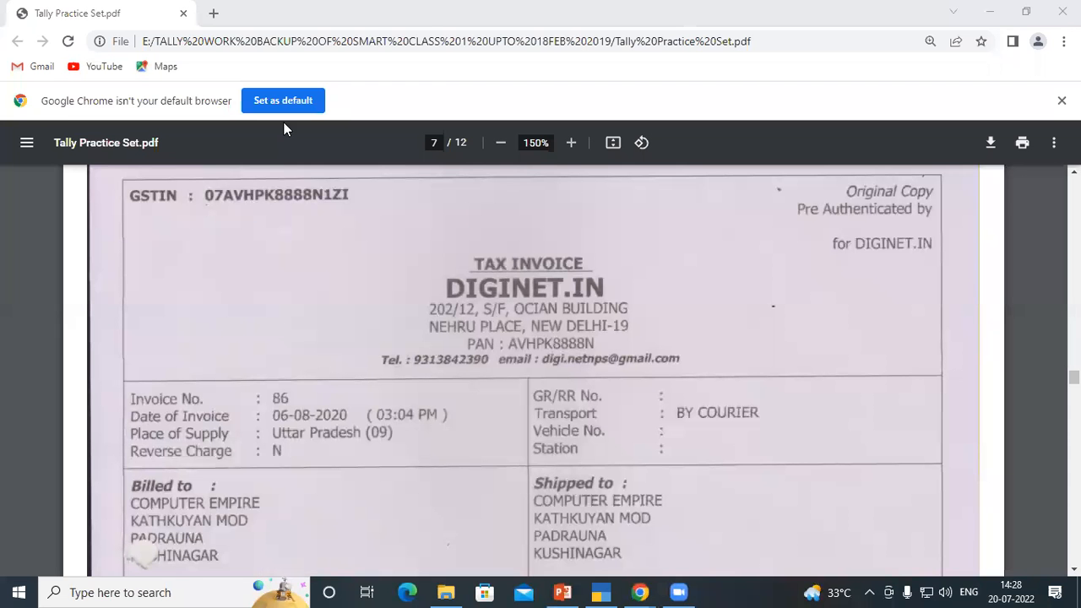
{"action": "left_click", "coordinate": [601, 591]}
{"action": "type", "text": "."}
{"action": "key", "text": "BackSpace"}
{"action": "key", "text": "BackSpace"}
{"action": "key", "text": "BackSpace"}
{"action": "key", "text": "BackSpace"}
{"action": "key", "text": "BackSpace"}
{"action": "key", "text": "BackSpace"}
{"action": "key", "text": "BackSpace"}
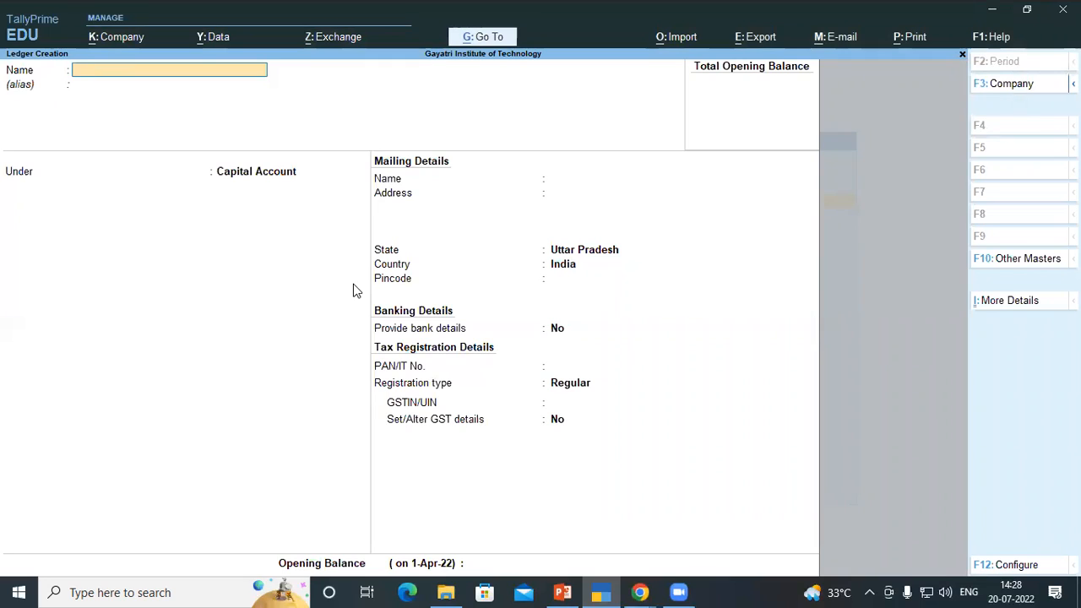
Name the new ledger DIGINET.IN
{"action": "type", "text": "DIGINET.IN"}
{"action": "key", "text": "Return"}
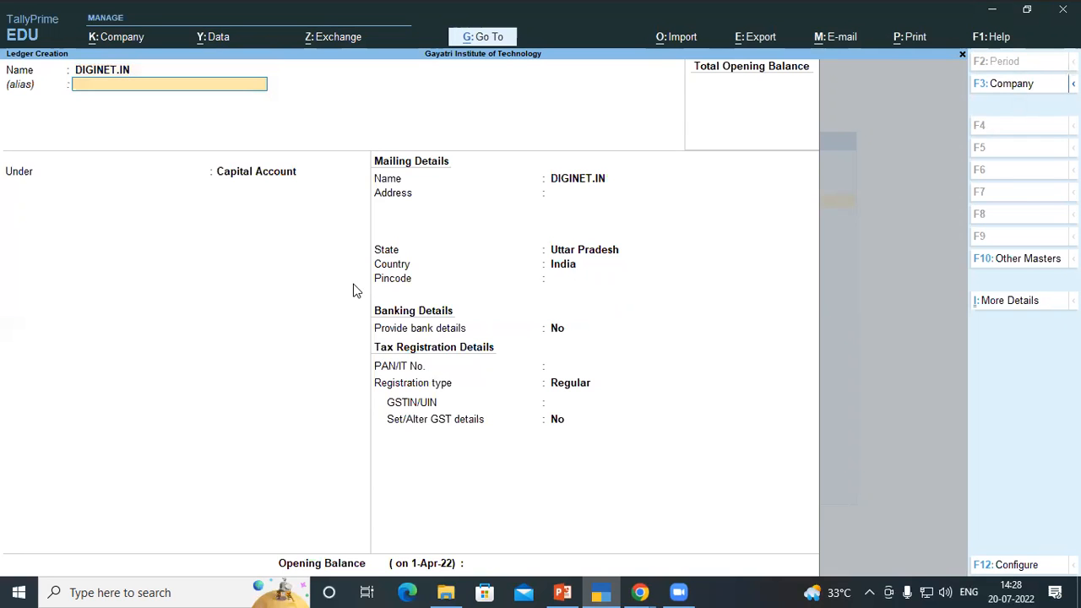
Place the ledger under Sundry Creditors and accept the bill-by-bill and credit-period defaults
{"action": "key", "text": "Return"}
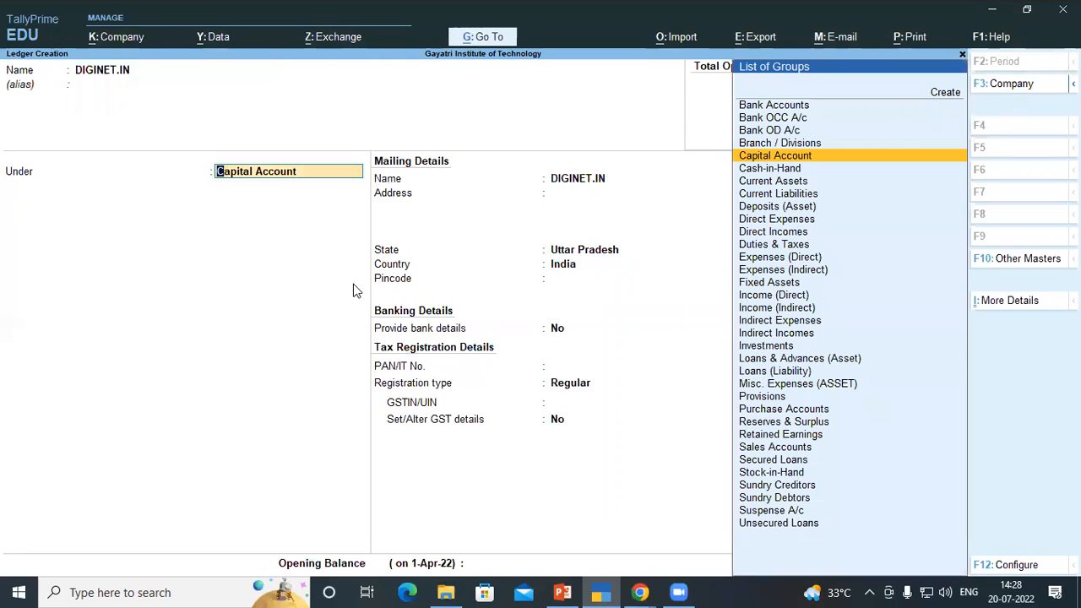
{"action": "type", "text": "SUN"}
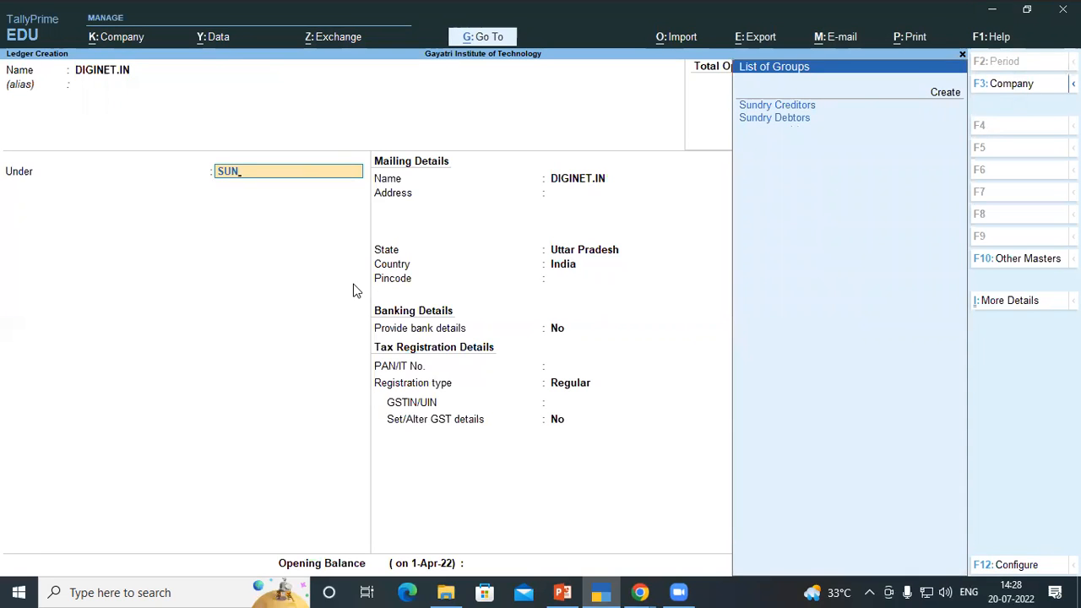
{"action": "key", "text": "Return"}
{"action": "key", "text": "Return"}
{"action": "key", "text": "Return"}
{"action": "key", "text": "Return"}
{"action": "key", "text": "Return"}
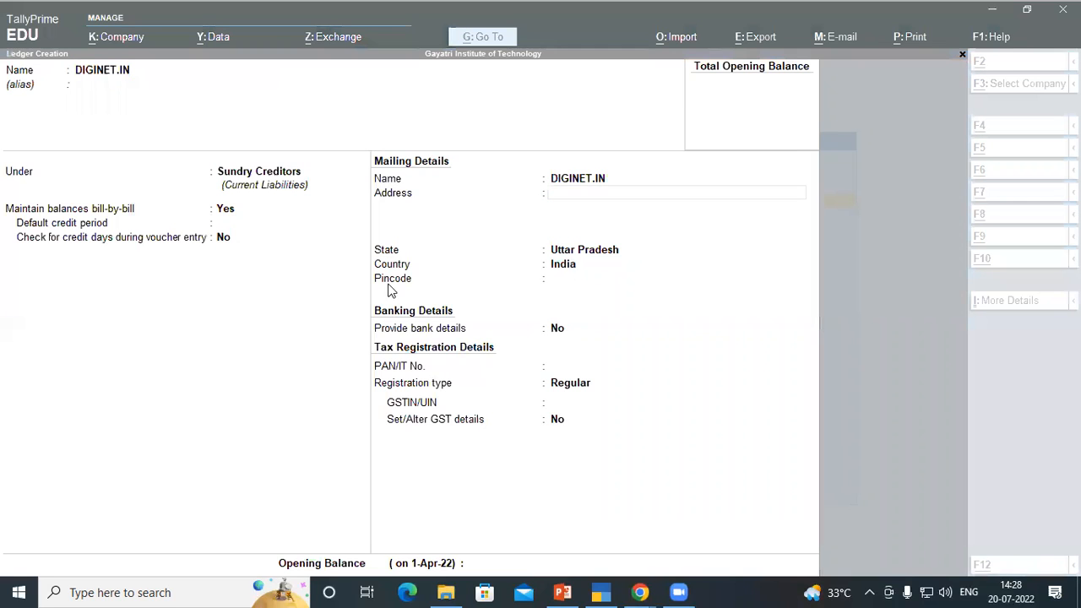
Fill in the first address line of the ledger as OCIAN BUILDING, copied from the invoice
{"action": "mouse_move", "coordinate": [638, 591]}
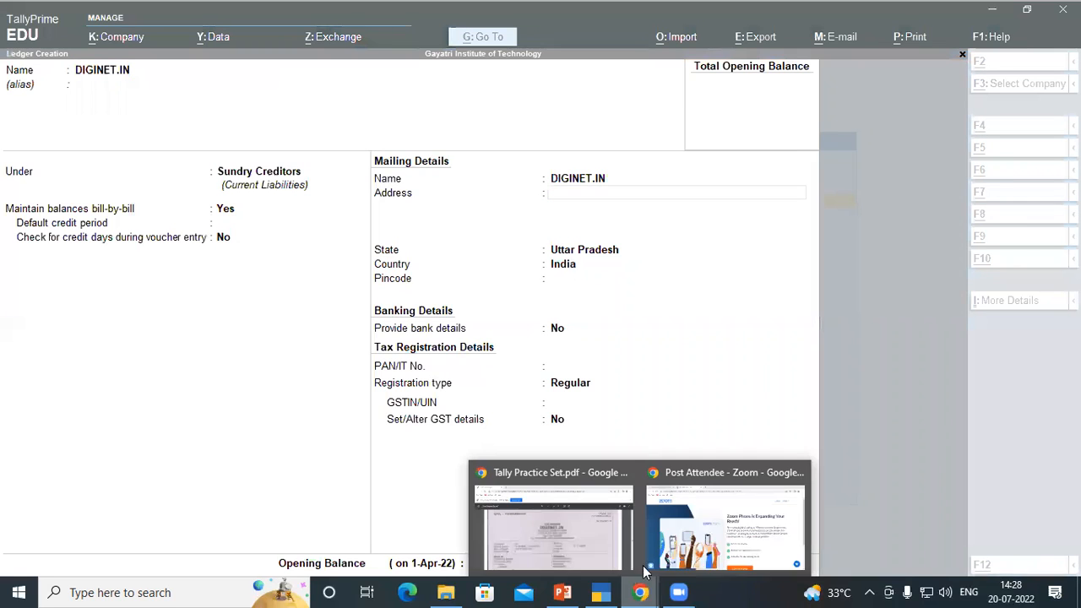
{"action": "left_click", "coordinate": [582, 522]}
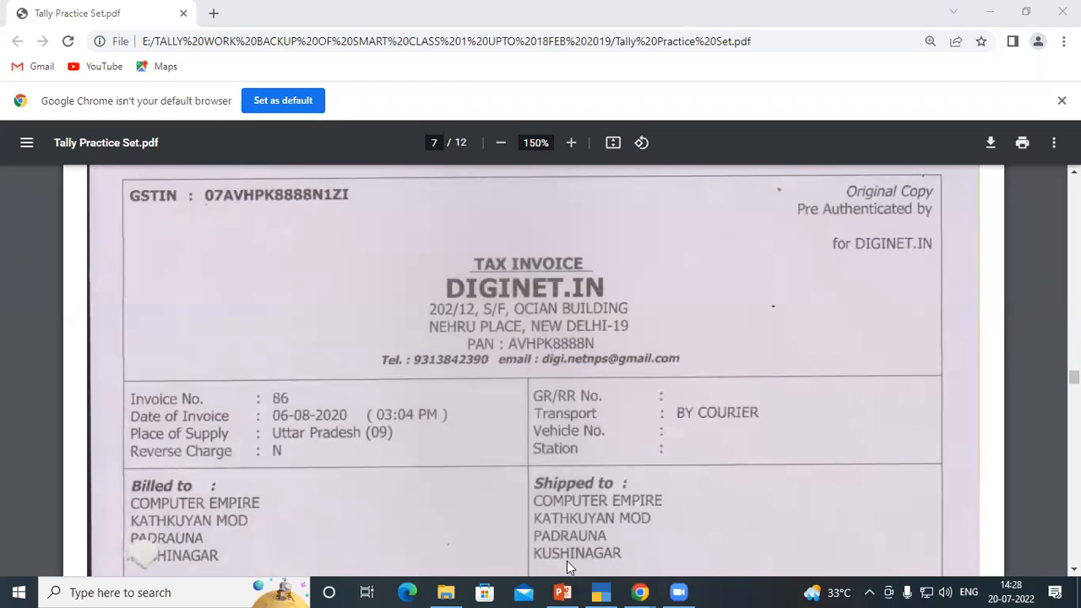
{"action": "key", "text": "alt+Tab"}
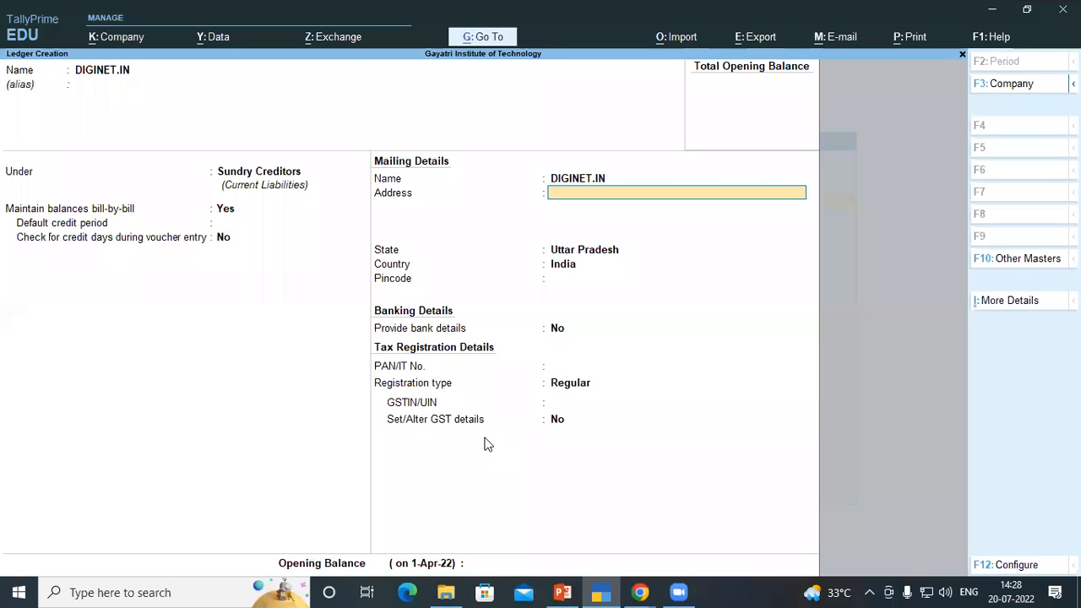
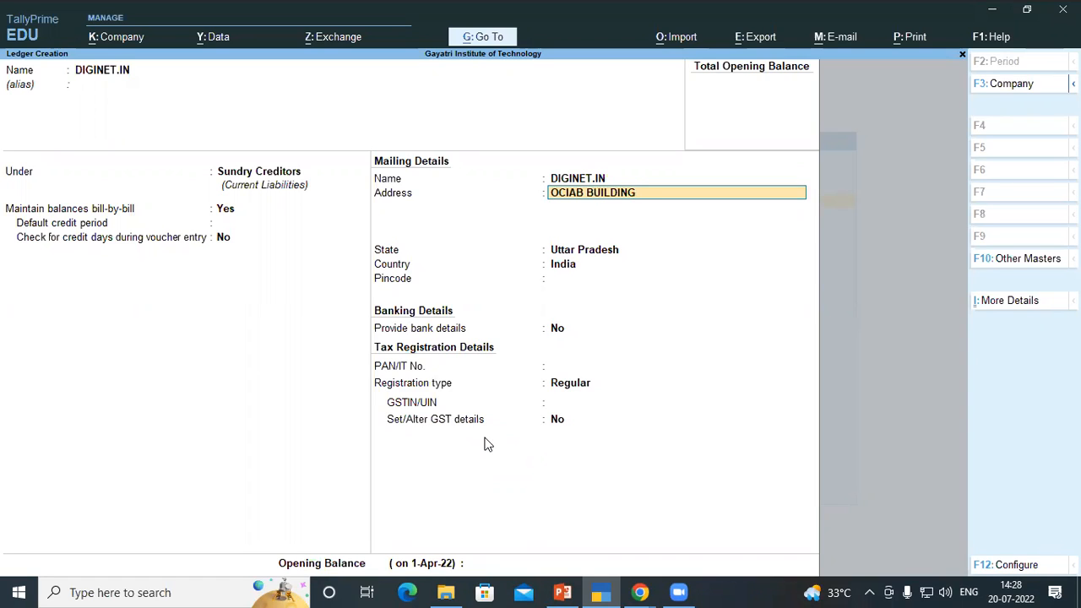
{"action": "key", "text": "Return"}
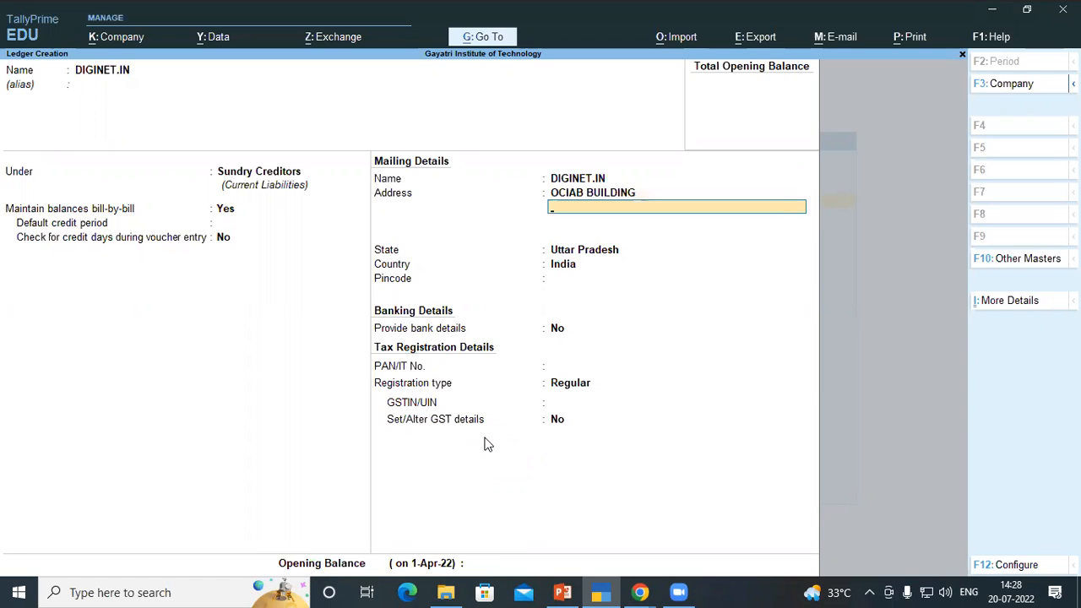
{"action": "key", "text": "BackSpace"}
{"action": "key", "text": "BackSpace"}
{"action": "key", "text": "BackSpace"}
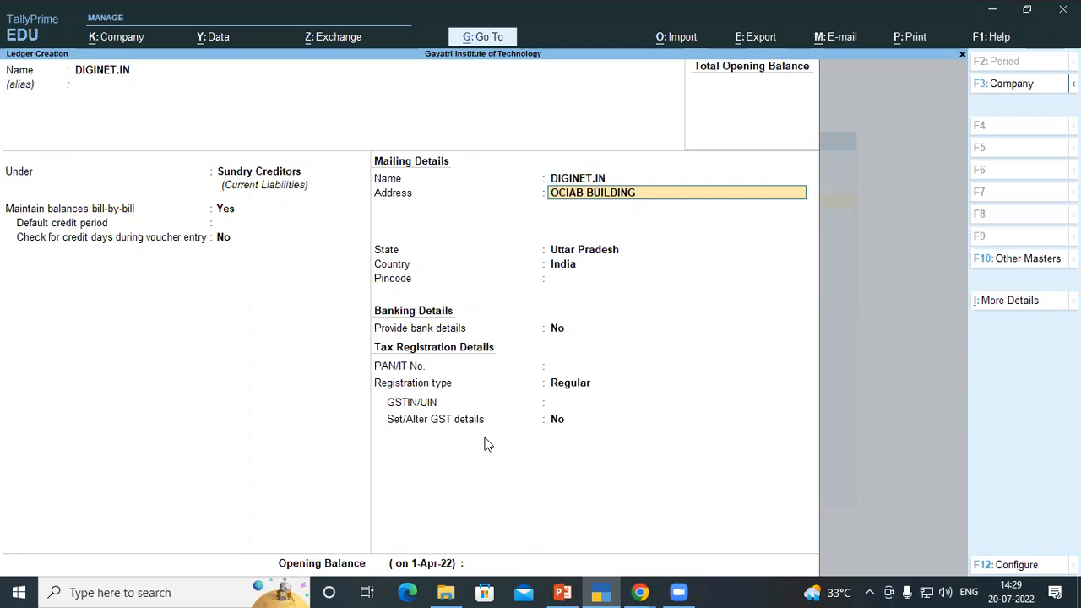
{"action": "key", "text": "Left"}
{"action": "key", "text": "Return"}
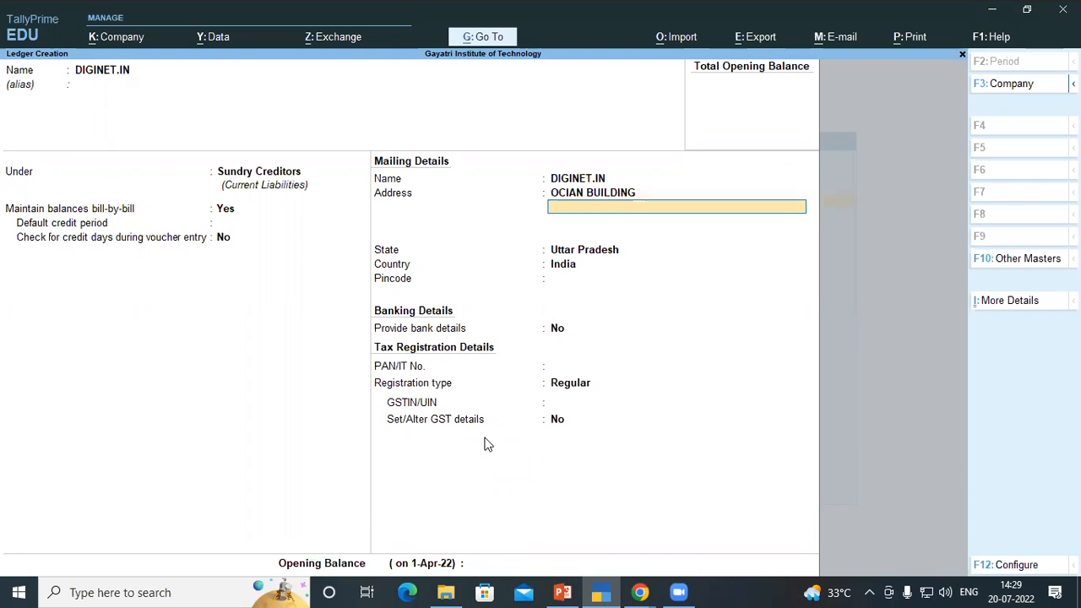
Add the second address line NEHARU PLACE
{"action": "key", "text": "alt+Tab"}
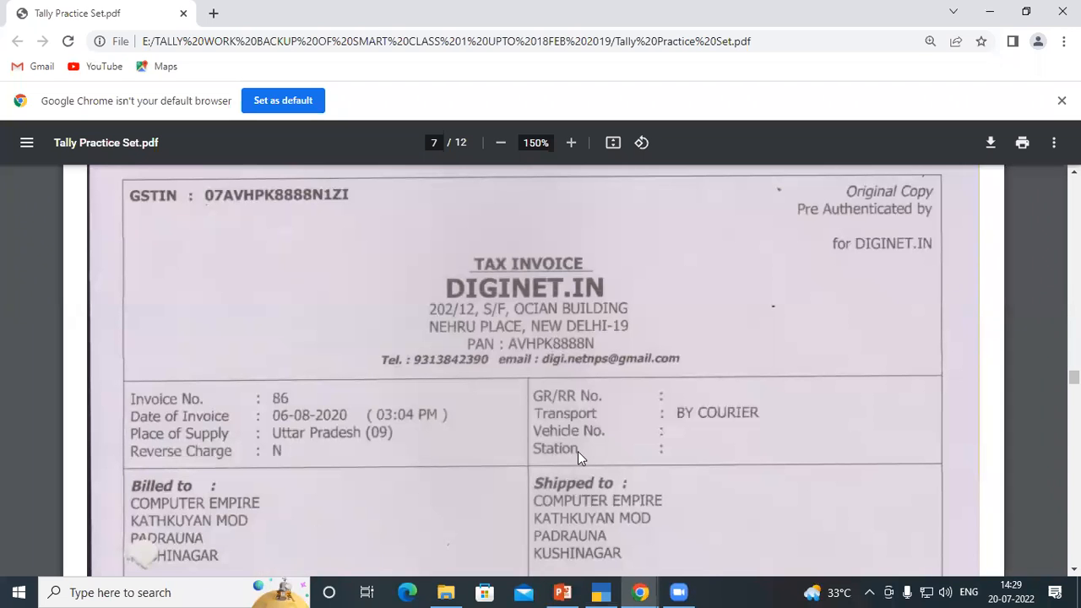
{"action": "key", "text": "alt+Tab"}
{"action": "type", "text": "NEHARU PLA"}
{"action": "key", "text": "BackSpace"}
{"action": "type", "text": "LACE"}
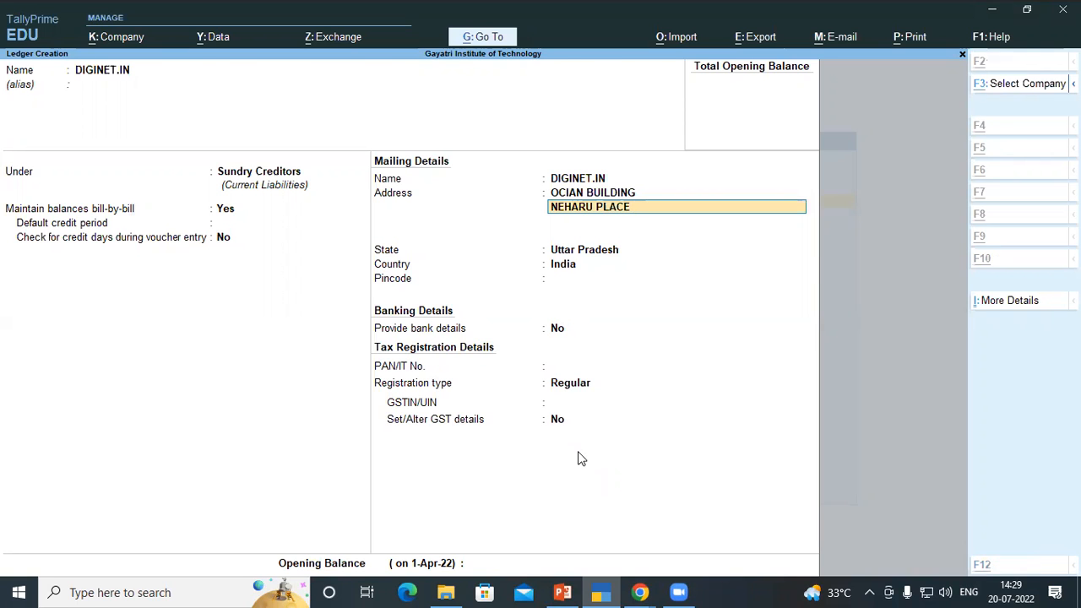
{"action": "key", "text": "alt+Tab"}
{"action": "key", "text": "alt+Tab"}
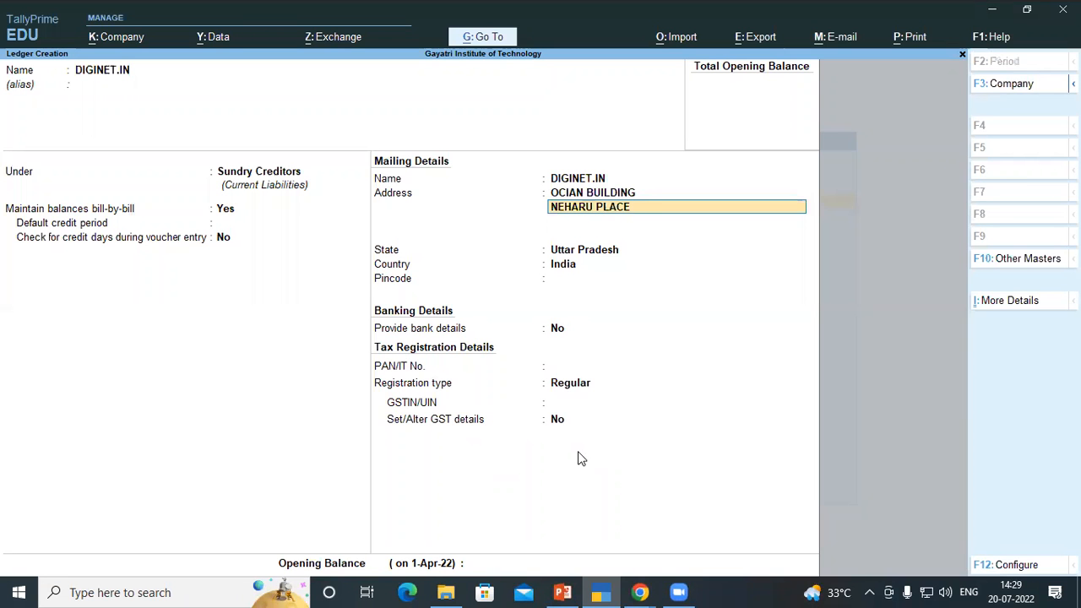
{"action": "key", "text": "Return"}
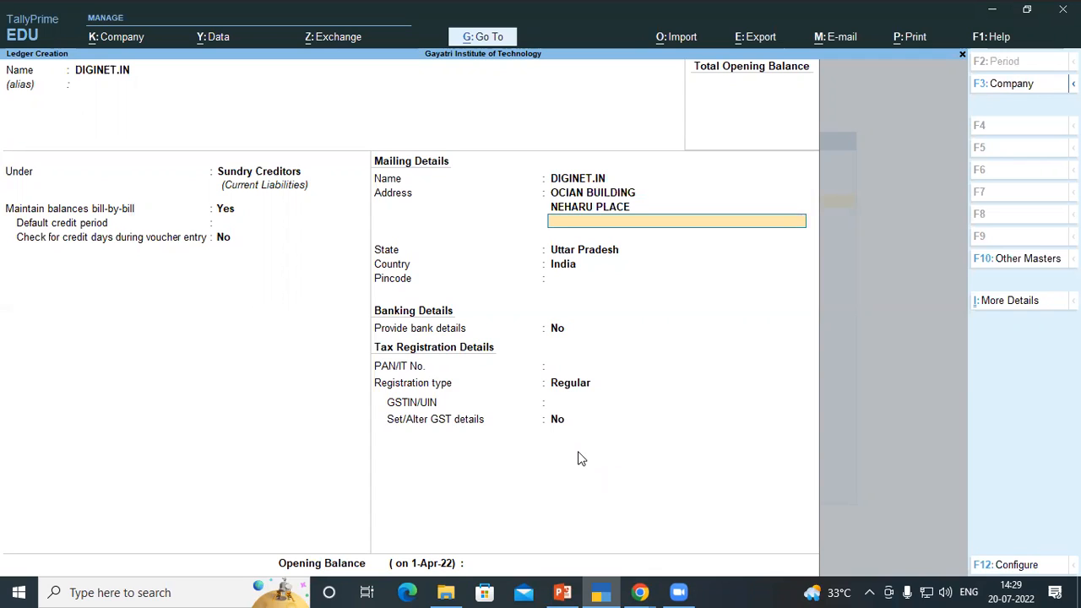
Add the third address line NEW DELHI 19
{"action": "type", "text": "NEW DELHI 19"}
{"action": "key", "text": "Return"}
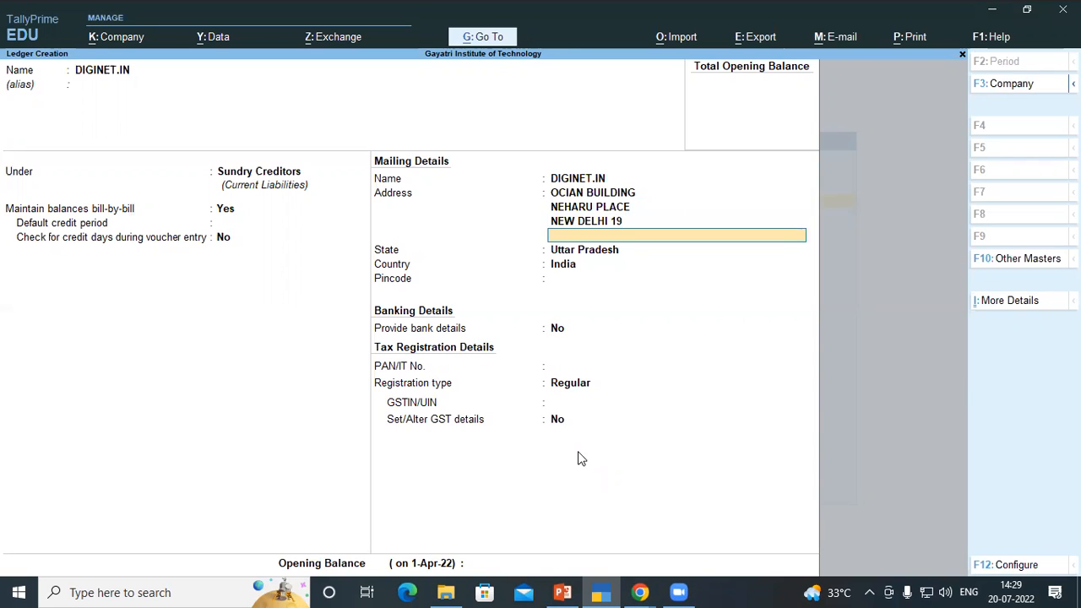
Set the state to Delhi and move past the pincode, banking and PAN fields to the GSTIN field
{"action": "key", "text": "Return"}
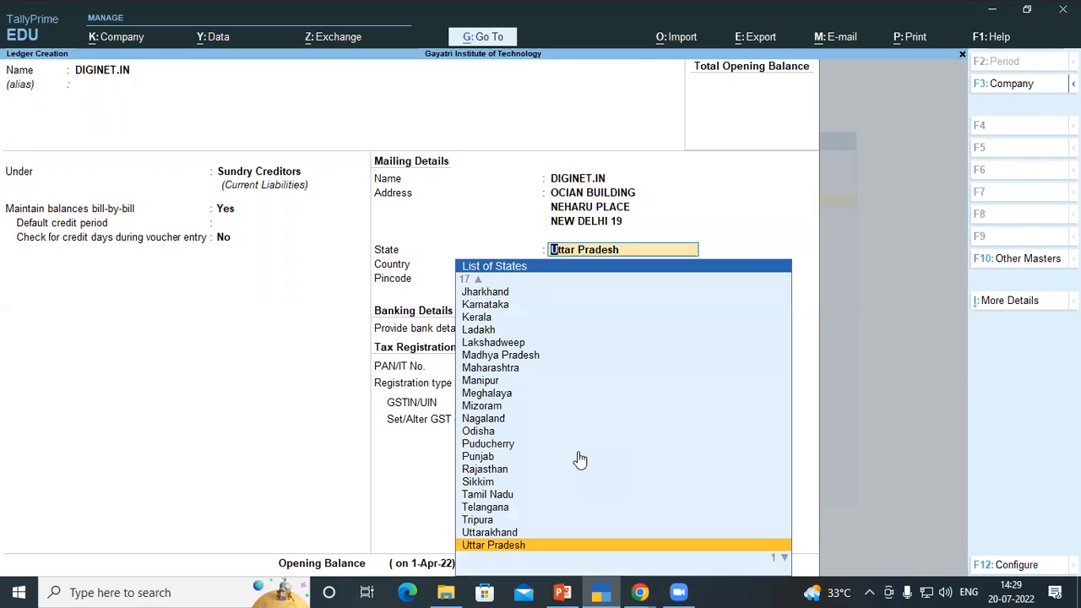
{"action": "type", "text": "NE"}
{"action": "key", "text": "BackSpace"}
{"action": "key", "text": "BackSpace"}
{"action": "type", "text": "DEL"}
{"action": "key", "text": "Return"}
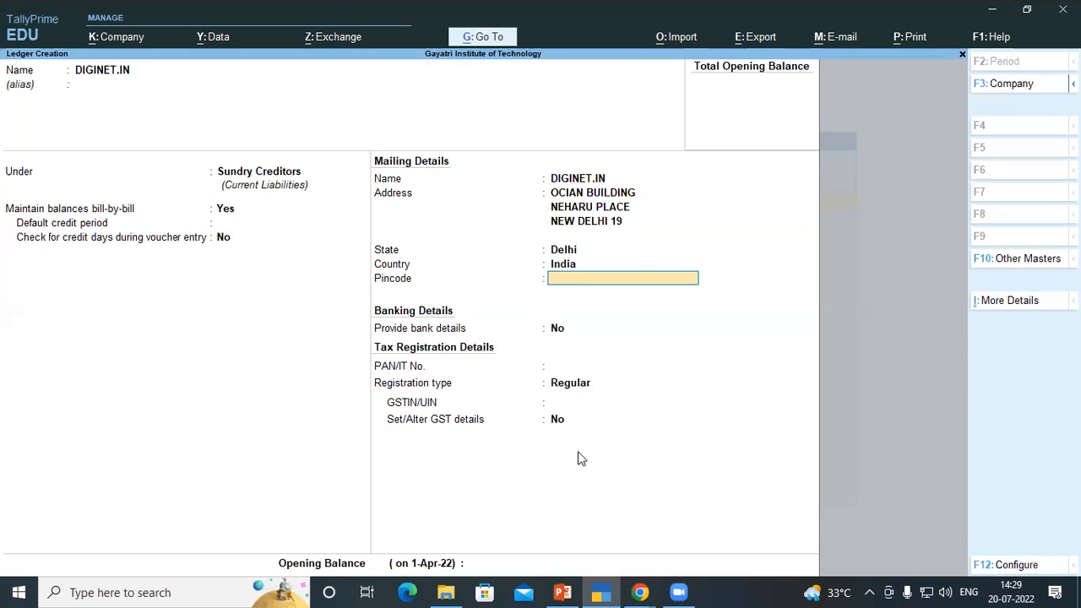
{"action": "key", "text": "Return"}
{"action": "key", "text": "Return"}
{"action": "key", "text": "Return"}
{"action": "key", "text": "Return"}
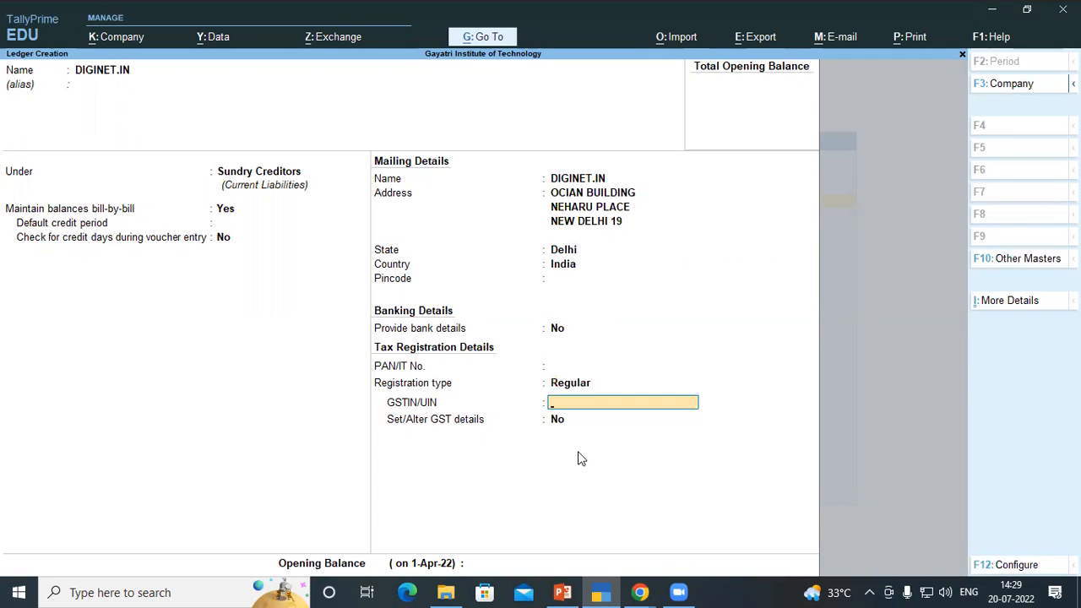
Enter the supplier's GSTIN/UIN as shown on the invoice
{"action": "key", "text": "alt+Tab"}
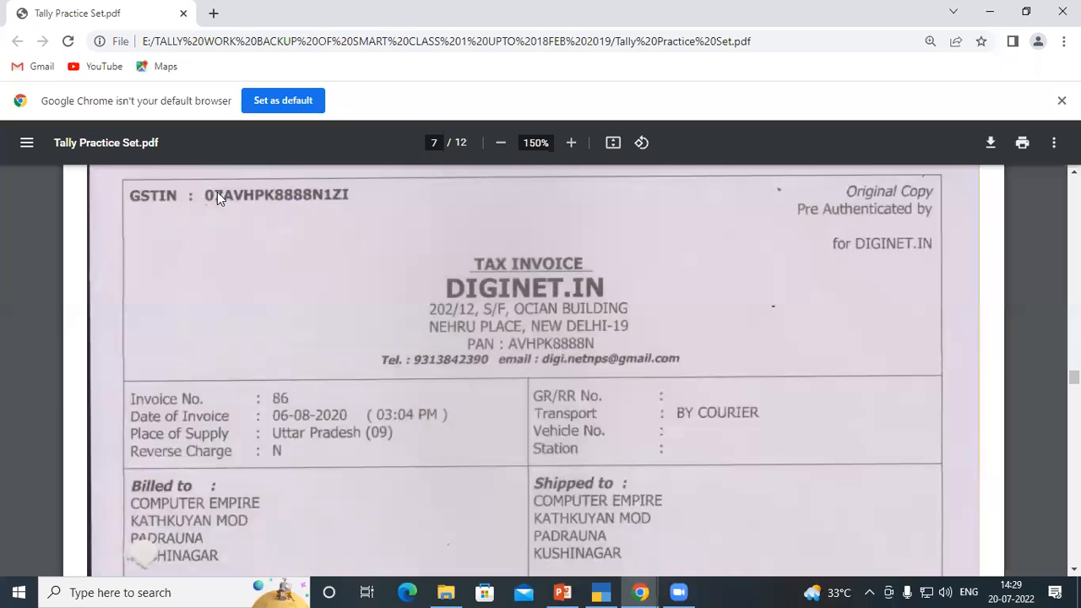
{"action": "key", "text": "alt+Tab"}
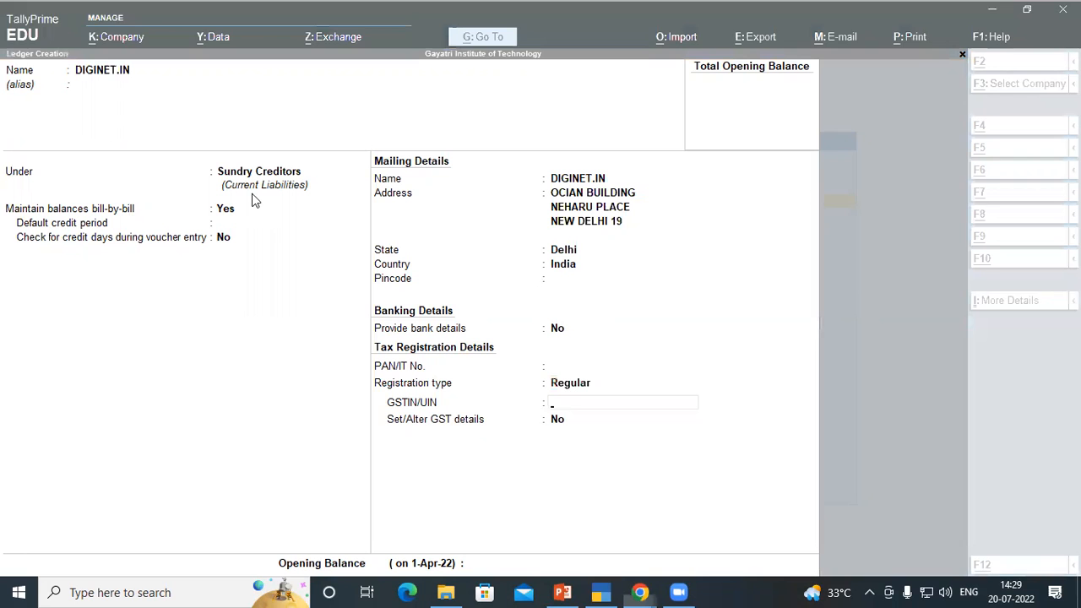
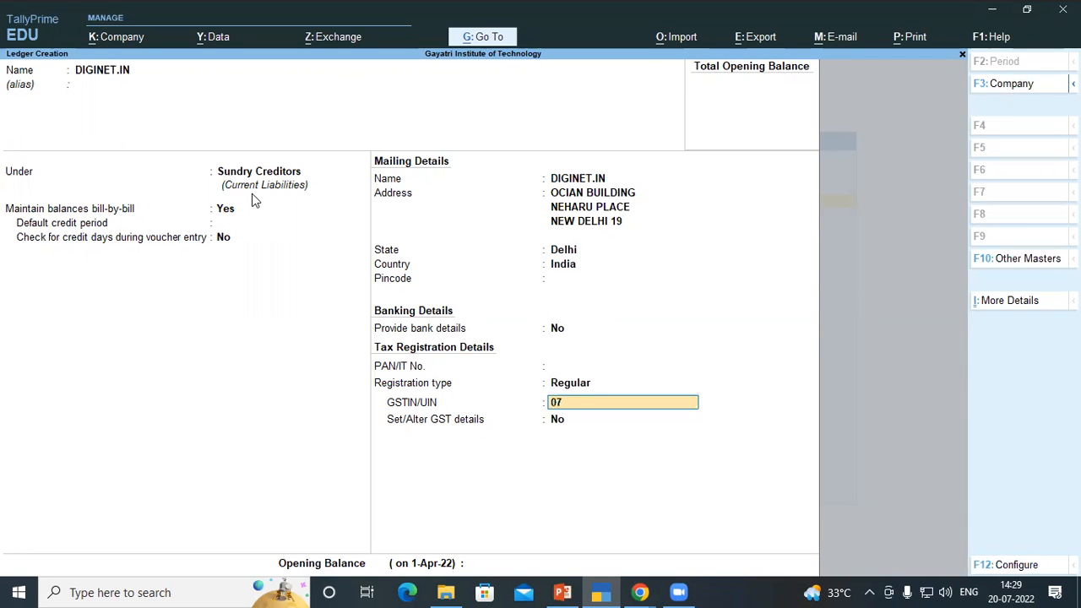
{"action": "key", "text": "alt+Tab"}
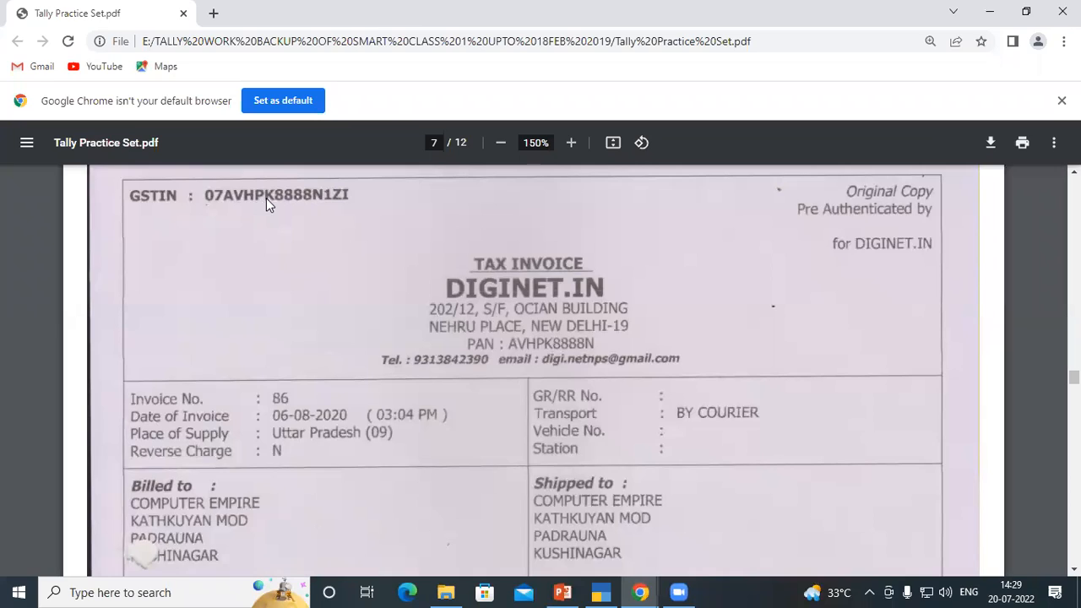
{"action": "key", "text": "alt+Tab"}
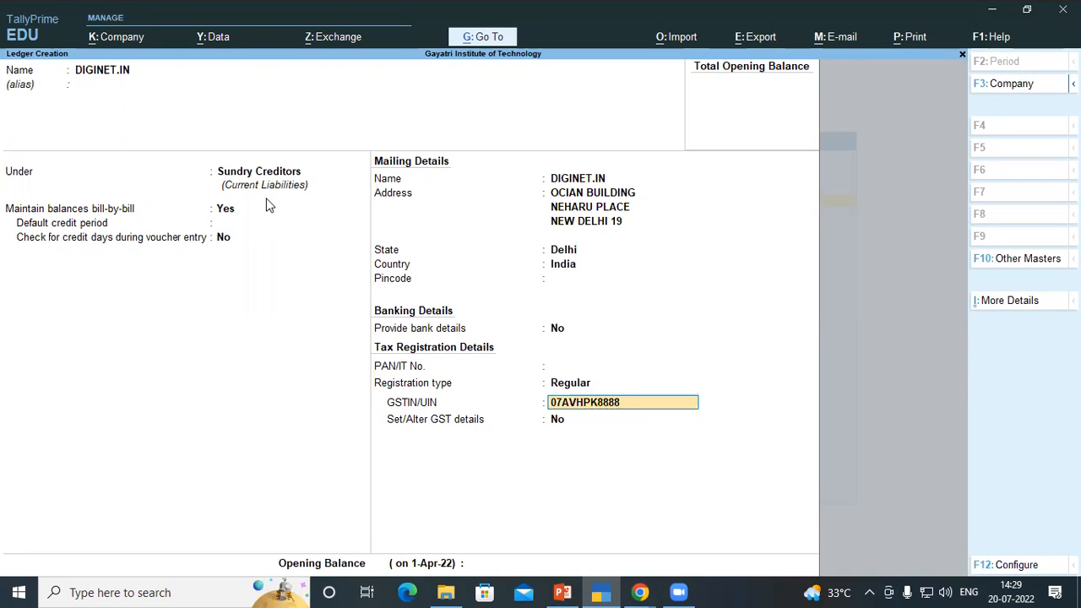
{"action": "key", "text": "alt+Tab"}
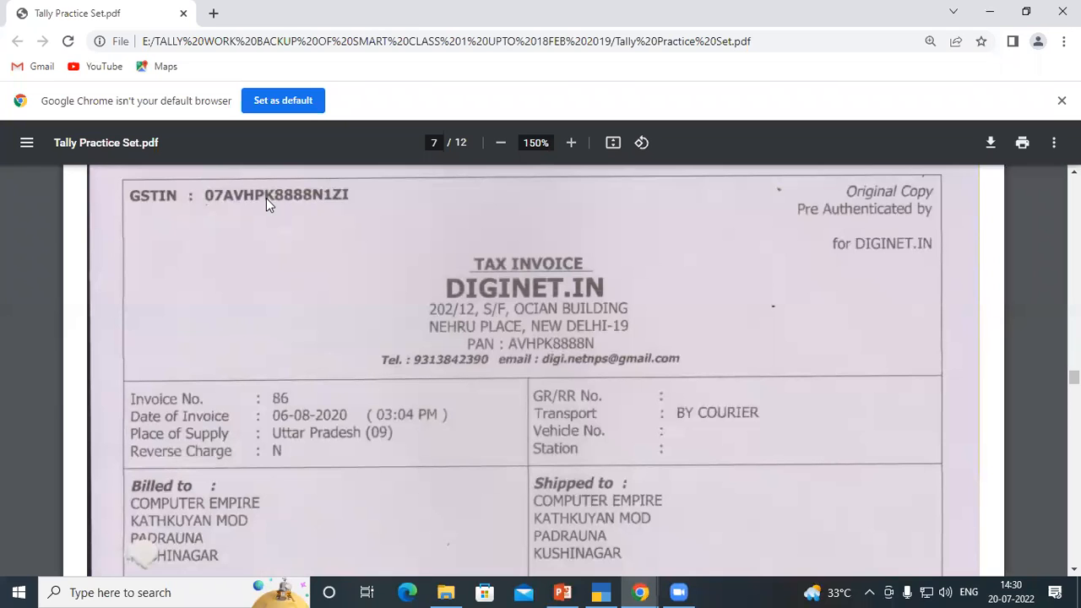
{"action": "key", "text": "alt+Tab"}
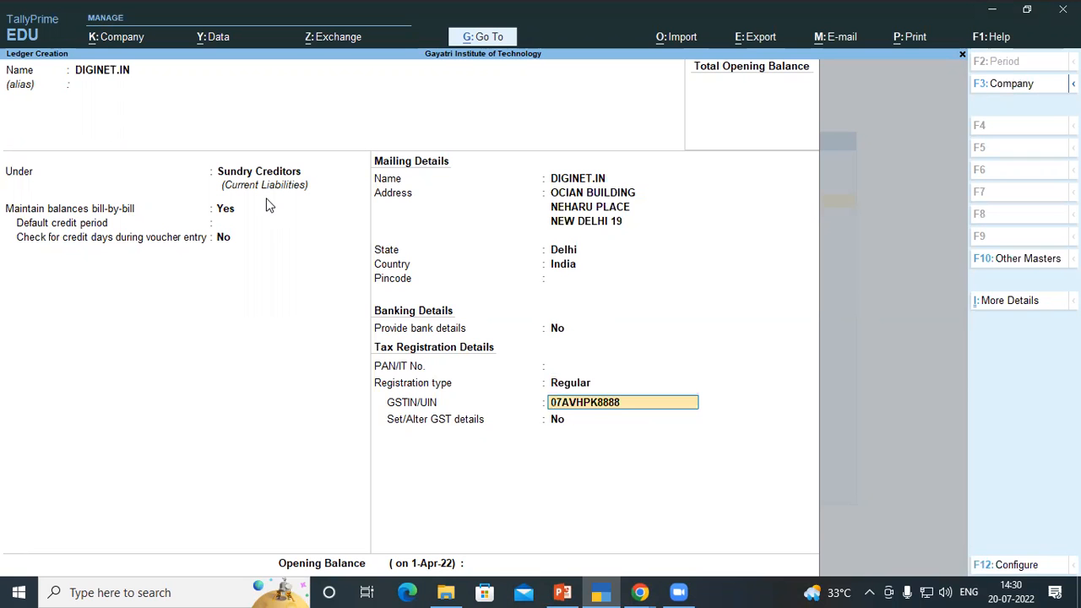
{"action": "key", "text": "Return"}
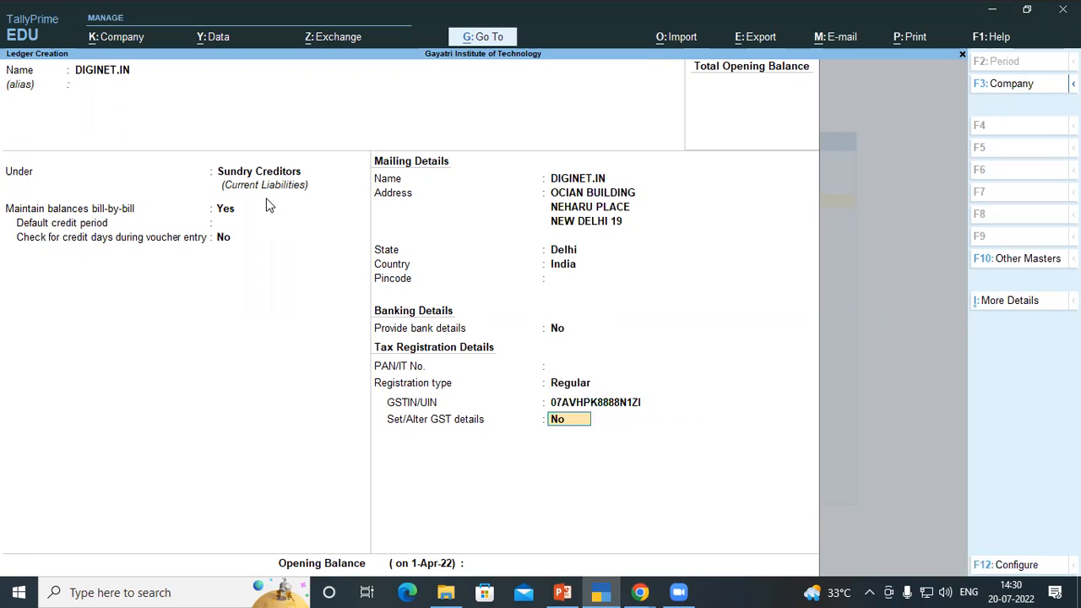
Accept and save the DIGINET.IN ledger, then leave ledger creation to the Gateway of Tally
{"action": "key", "text": "Return"}
{"action": "key", "text": "Return"}
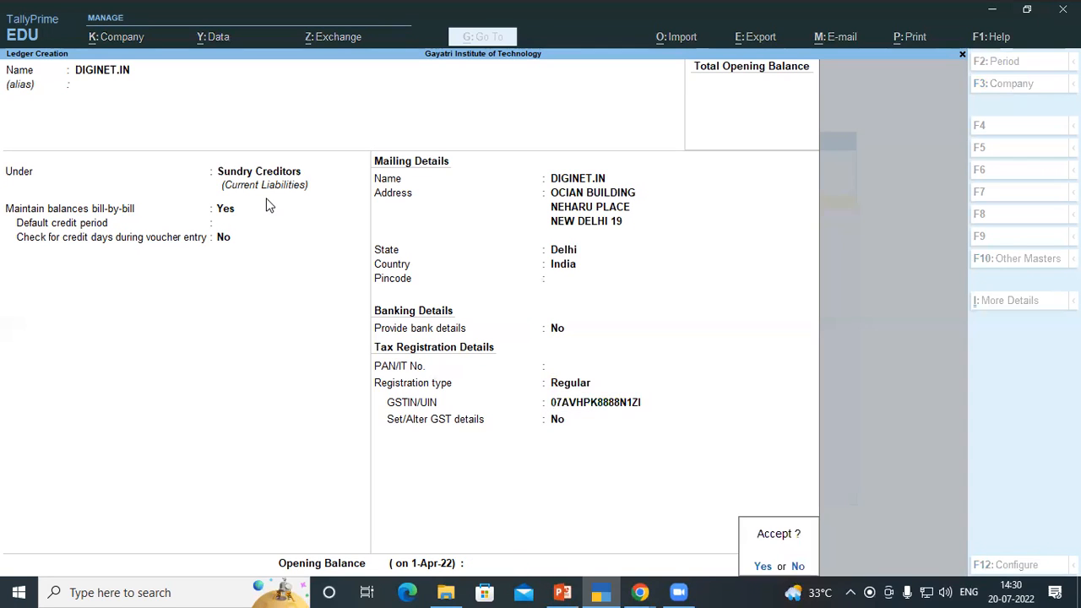
{"action": "key", "text": "Return"}
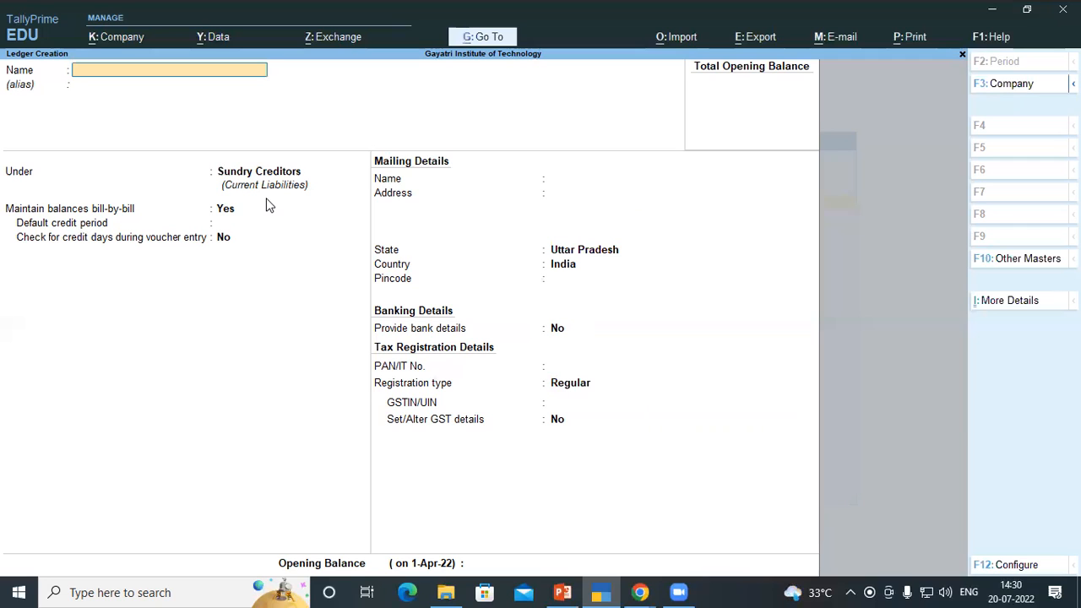
{"action": "key", "text": "Escape"}
{"action": "key", "text": "Escape"}
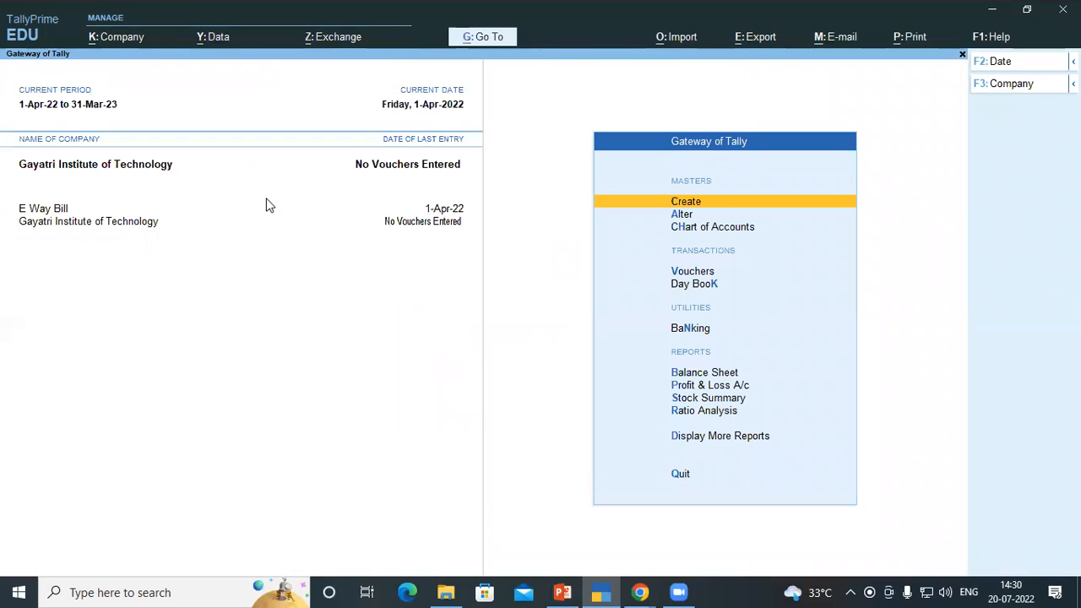
Open voucher entry, switch to a Purchase voucher and keep voucher number 1
{"action": "key", "text": "Down"}
{"action": "key", "text": "Down"}
{"action": "key", "text": "Down"}
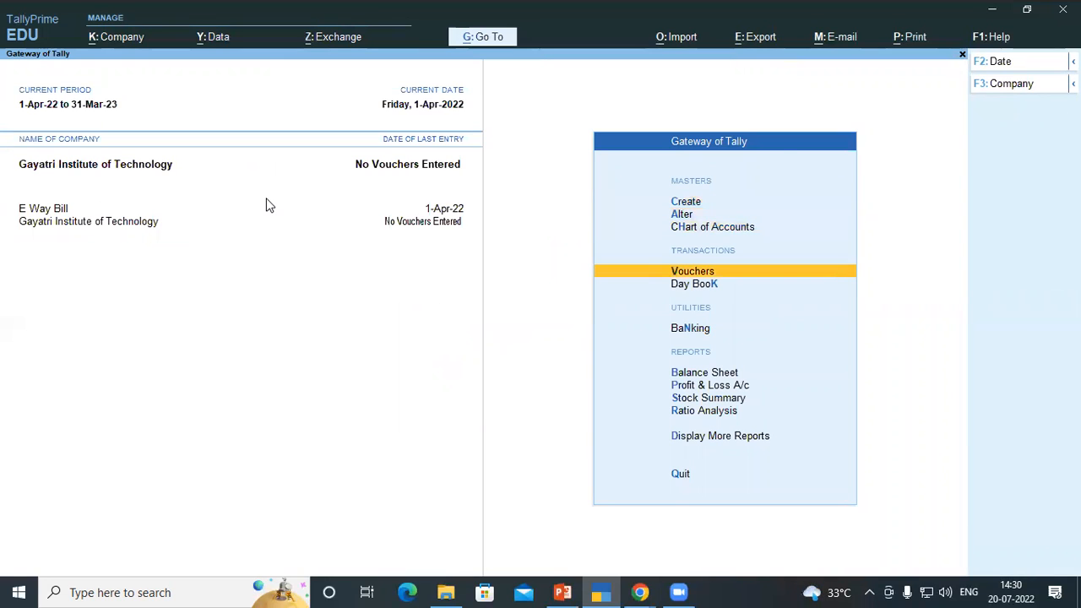
{"action": "key", "text": "Return"}
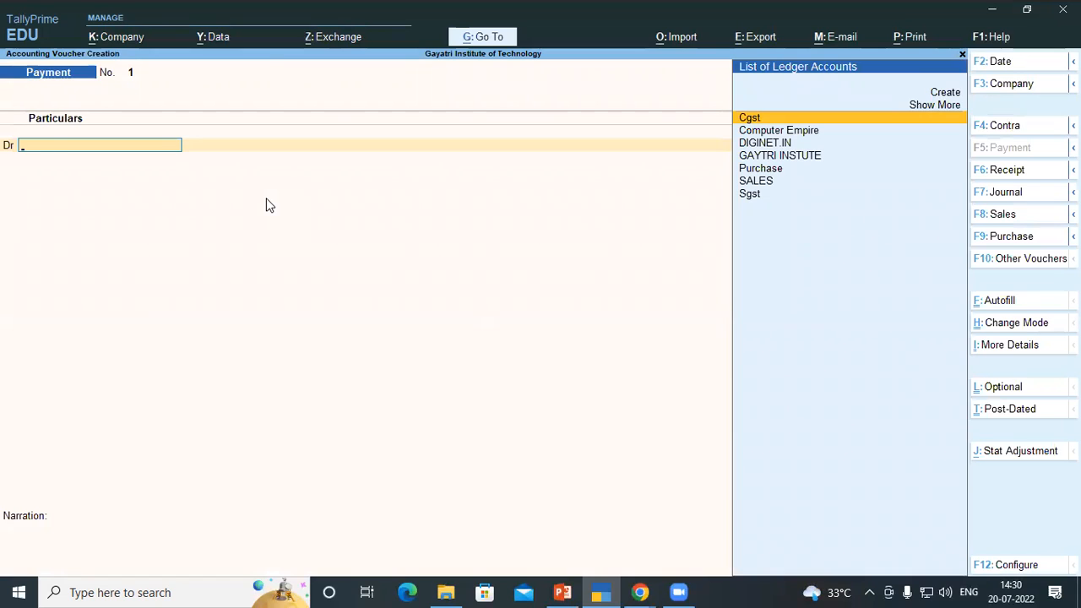
{"action": "key", "text": "F9"}
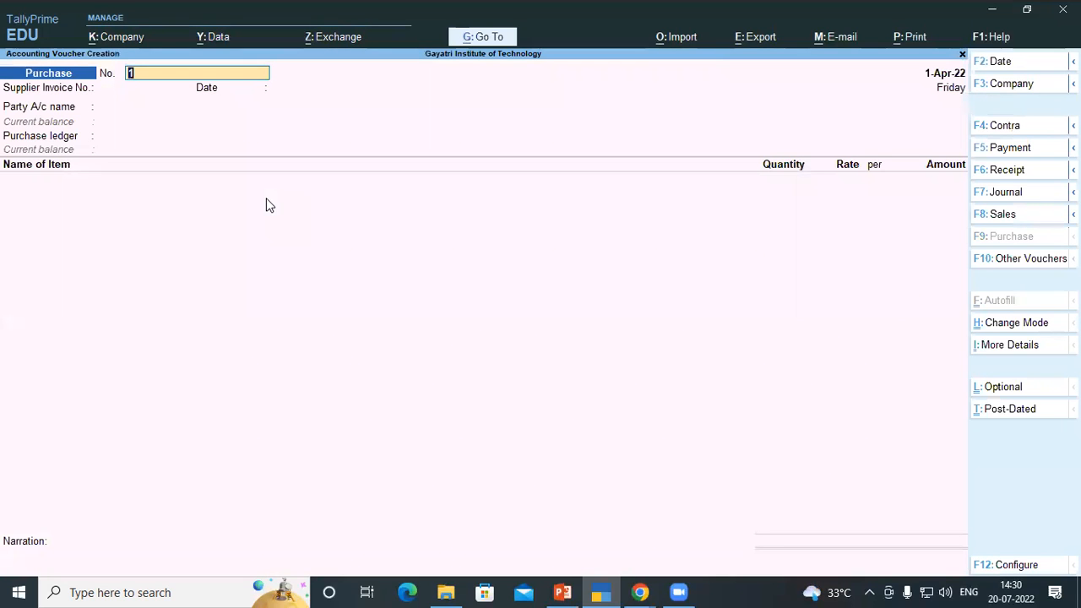
{"action": "key", "text": "Return"}
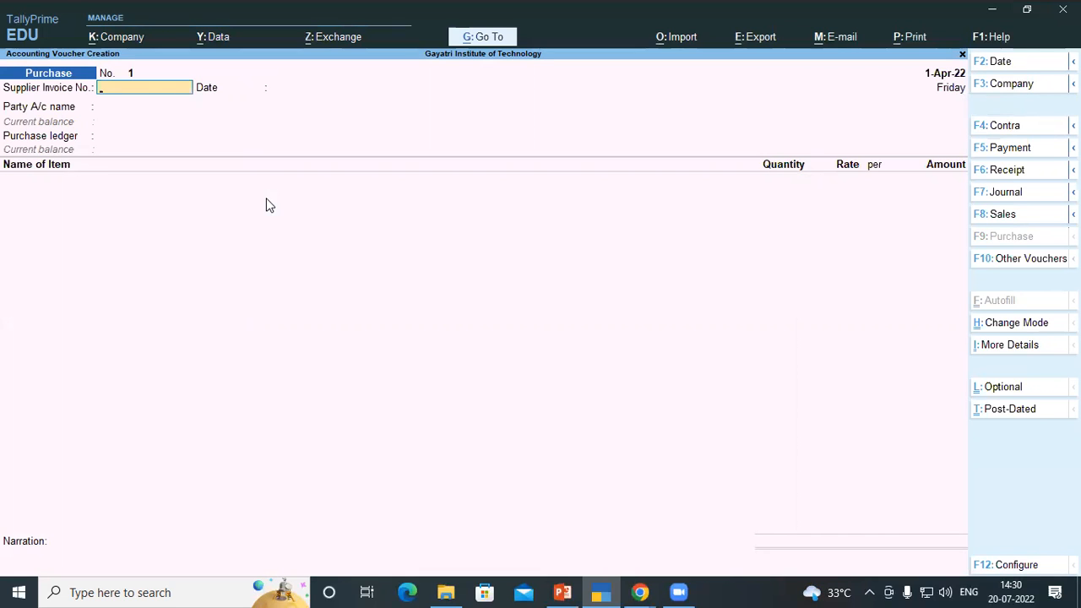
Enter supplier invoice number 86 and accept the default date
{"action": "key", "text": "alt+Tab"}
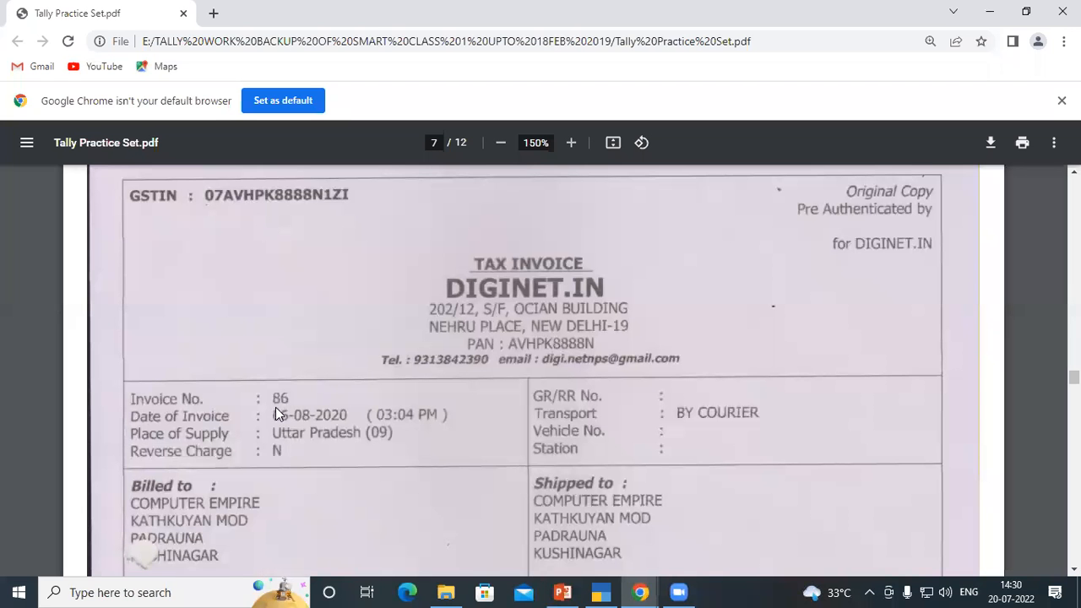
{"action": "key", "text": "alt+Tab"}
{"action": "type", "text": "86"}
{"action": "key", "text": "Return"}
{"action": "key", "text": "Return"}
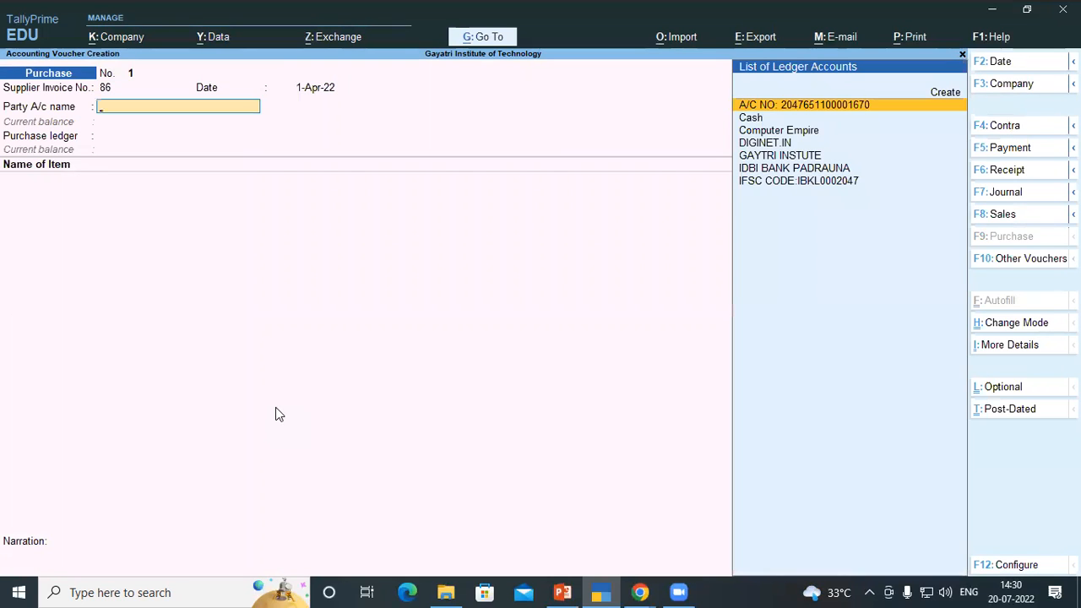
Select DIGINET.IN as the party account and skip through the receipt details dialog
{"action": "key", "text": "Down"}
{"action": "key", "text": "Down"}
{"action": "key", "text": "Down"}
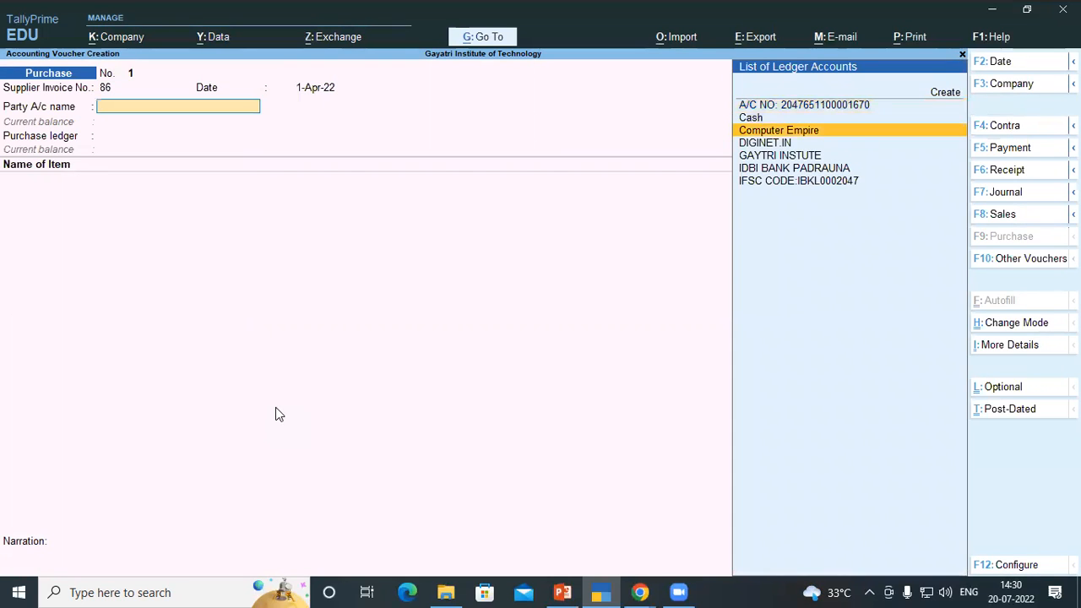
{"action": "key", "text": "Return"}
{"action": "key", "text": "Return"}
{"action": "key", "text": "Return"}
{"action": "key", "text": "Return"}
{"action": "key", "text": "Return"}
{"action": "key", "text": "Return"}
{"action": "key", "text": "Return"}
{"action": "key", "text": "Return"}
{"action": "key", "text": "Return"}
{"action": "key", "text": "Return"}
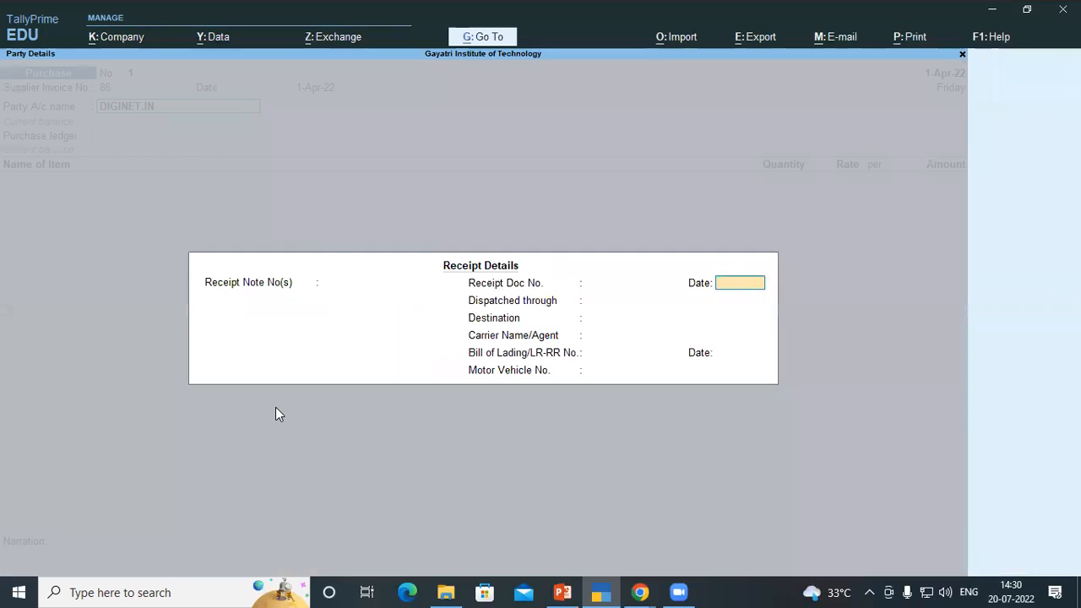
{"action": "key", "text": "Return"}
{"action": "key", "text": "Return"}
{"action": "key", "text": "Return"}
{"action": "key", "text": "Return"}
{"action": "key", "text": "Return"}
{"action": "key", "text": "Return"}
{"action": "key", "text": "Return"}
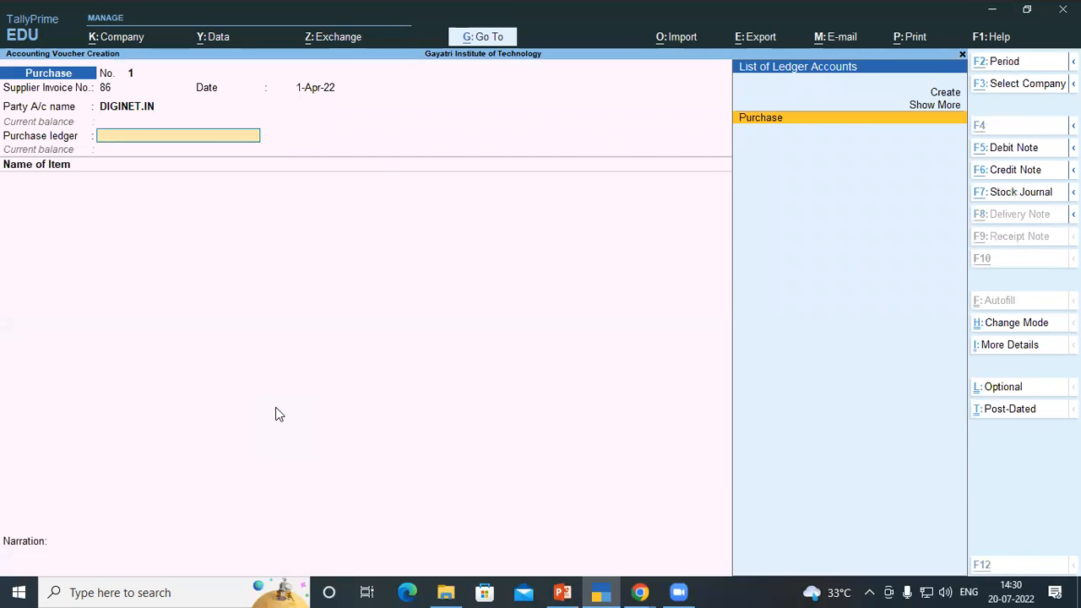
Create a new ledger named PURCHASE INTERSTATE and place it under the Purchase Accounts group
{"action": "key", "text": "alt+c"}
{"action": "type", "text": "PURCHASE"}
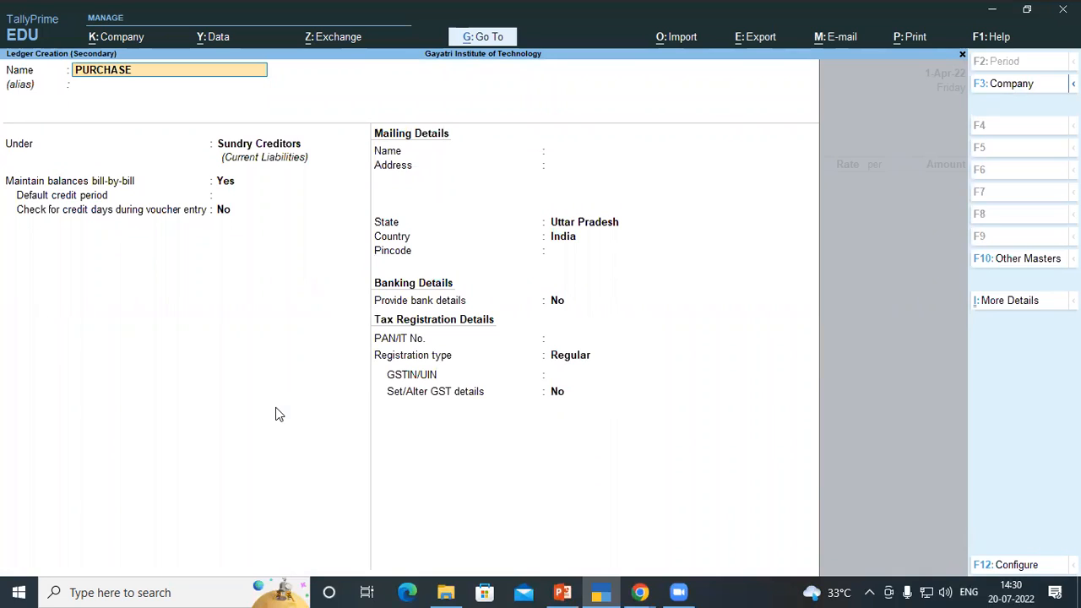
{"action": "type", "text": " INTERSTATE"}
{"action": "key", "text": "Return"}
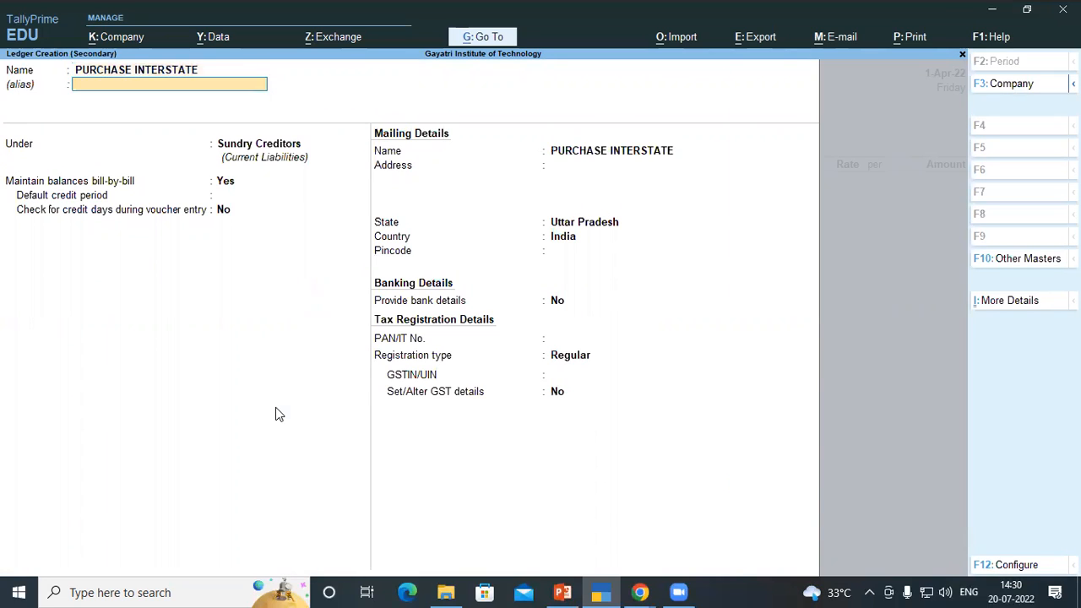
{"action": "key", "text": "Return"}
{"action": "type", "text": "PURC"}
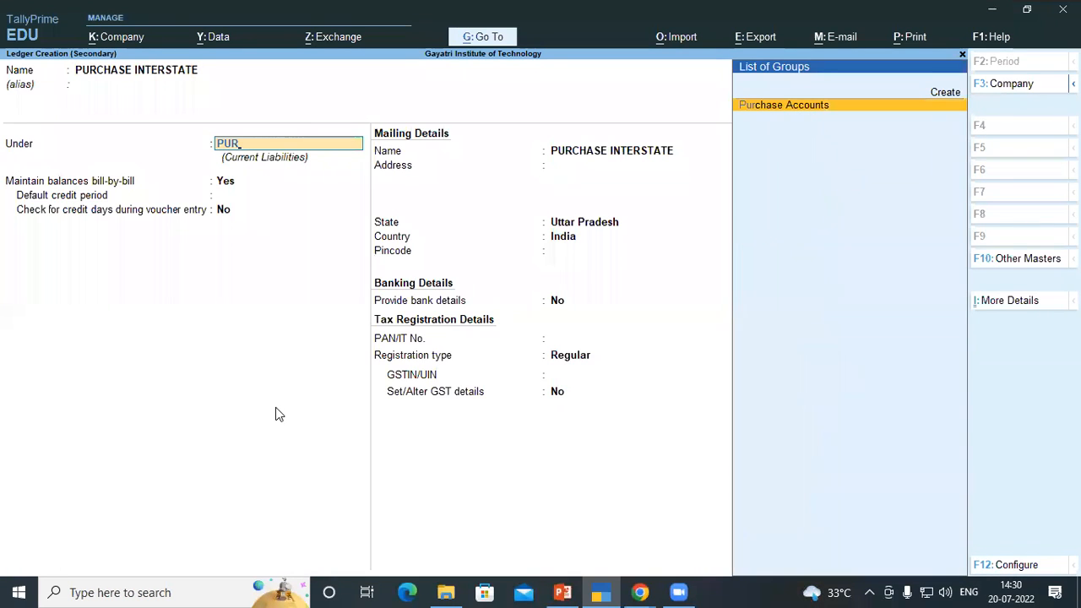
{"action": "key", "text": "Return"}
Set the ledger's type of supply to Goods and save it as the voucher's purchase ledger
{"action": "key", "text": "Return"}
{"action": "key", "text": "Return"}
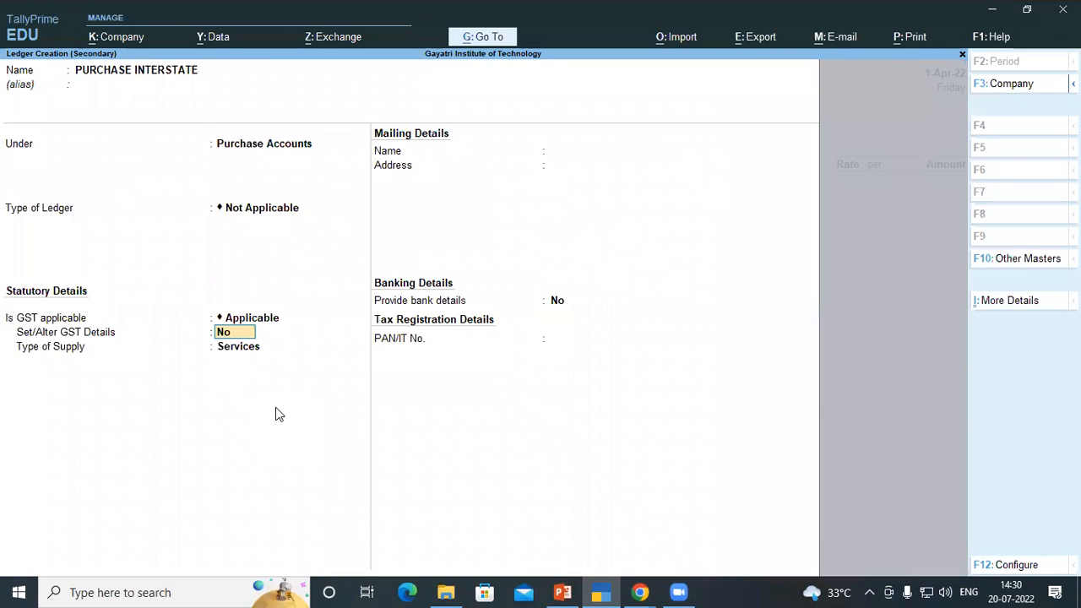
{"action": "key", "text": "Return"}
{"action": "key", "text": "Up"}
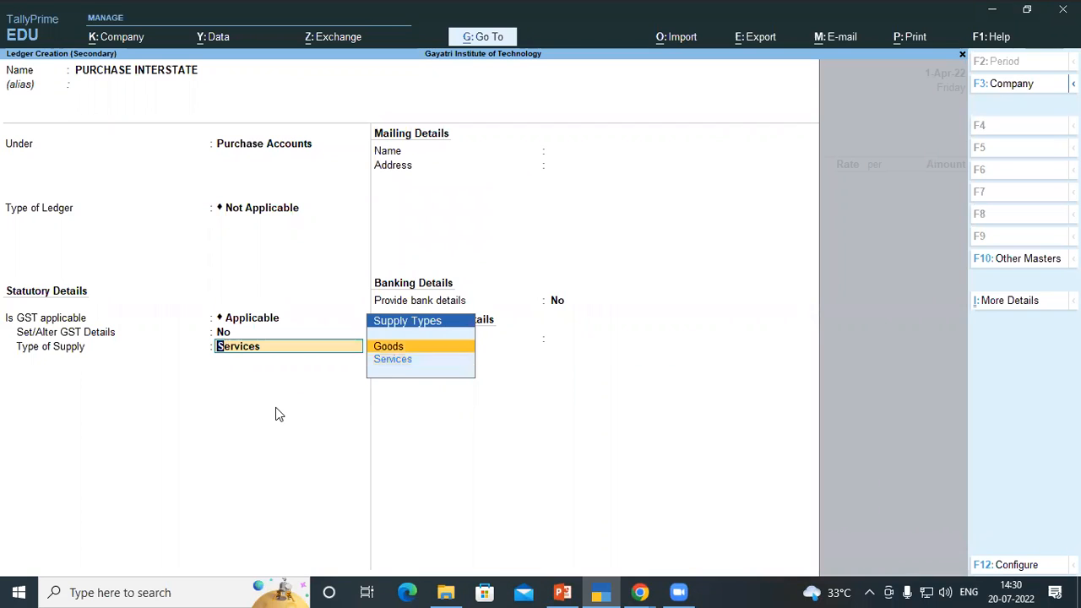
{"action": "key", "text": "Return"}
{"action": "key", "text": "Return"}
{"action": "key", "text": "Return"}
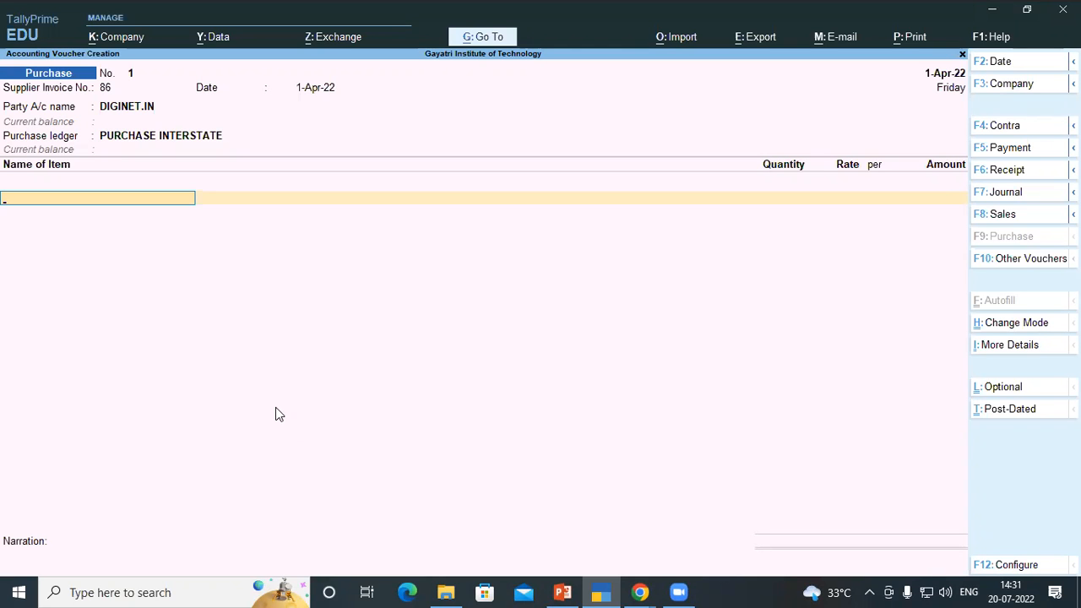
Consult the invoice's item list in the practice-set PDF, then start a stock item named 6U COMPUTER NETWORKING RACK 400MM
{"action": "key", "text": "alt+Tab"}
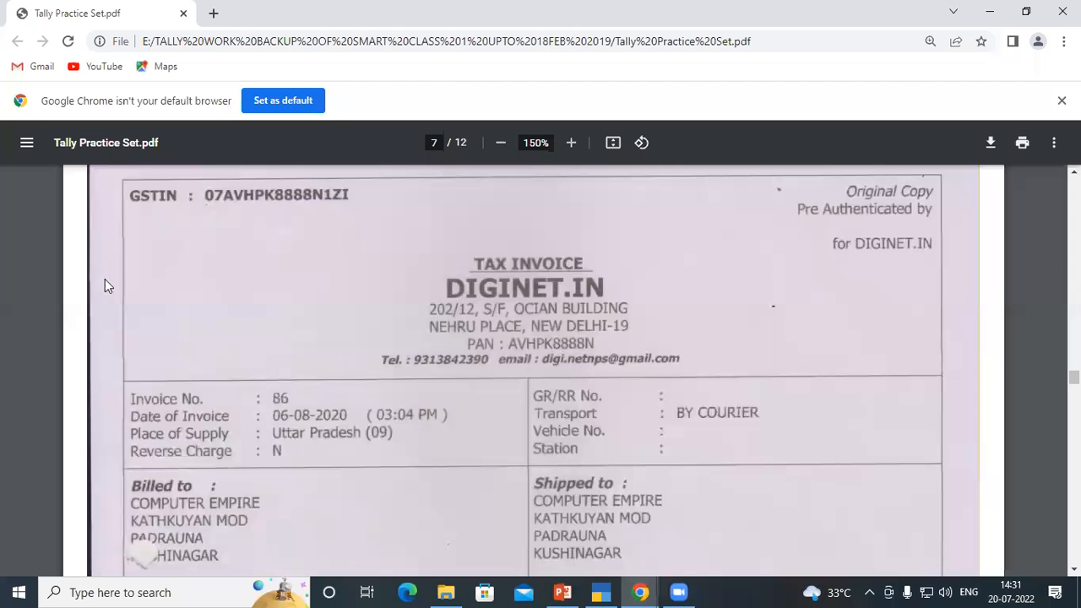
{"action": "scroll", "coordinate": [364, 414], "scroll_direction": "down", "scroll_amount": 5}
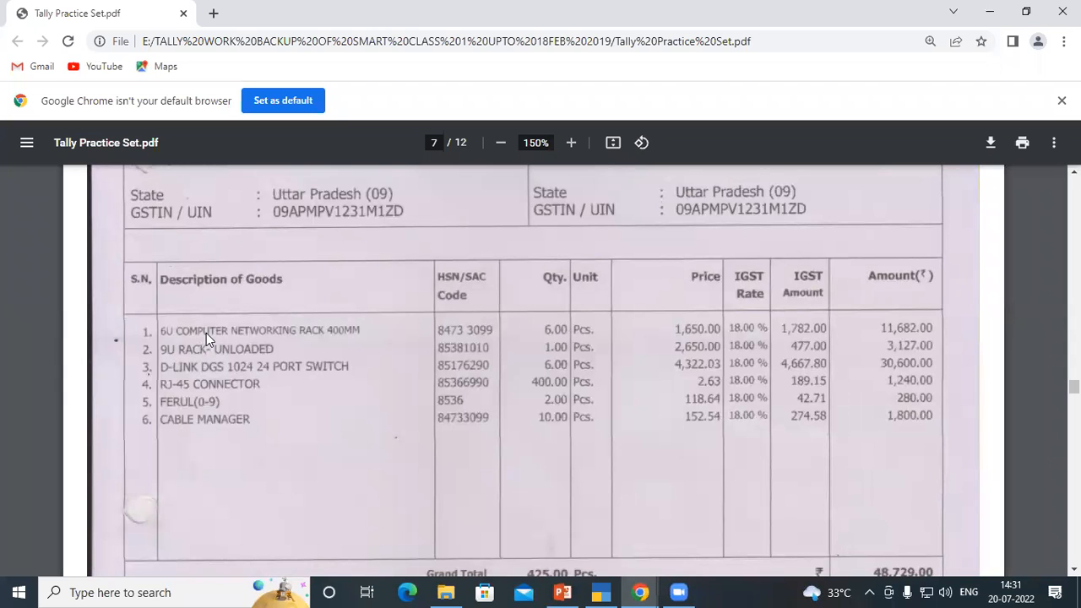
{"action": "key", "text": "alt+Tab"}
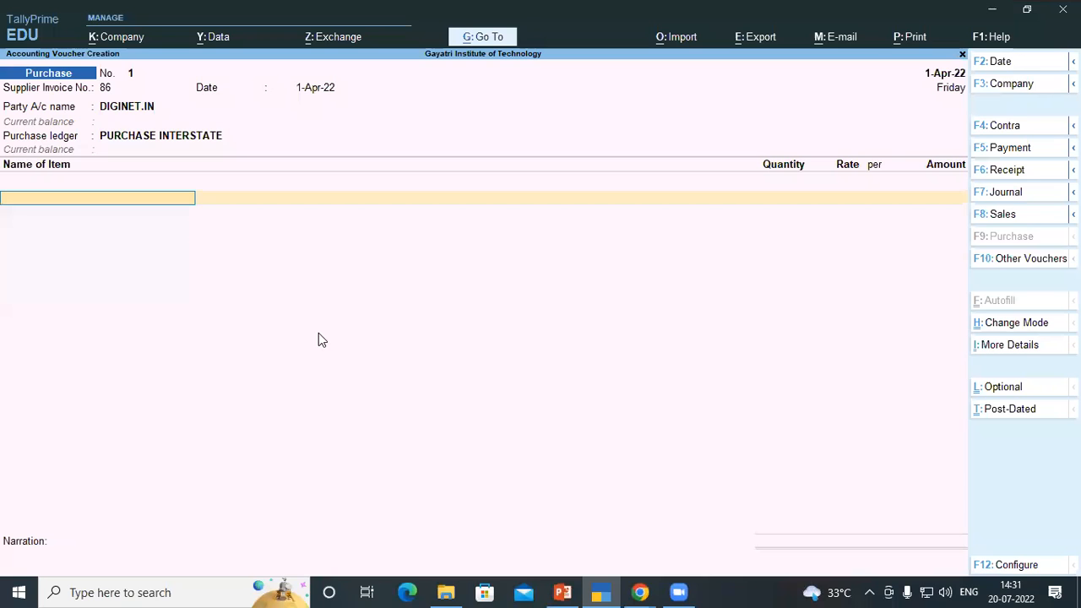
{"action": "key", "text": "alt+c"}
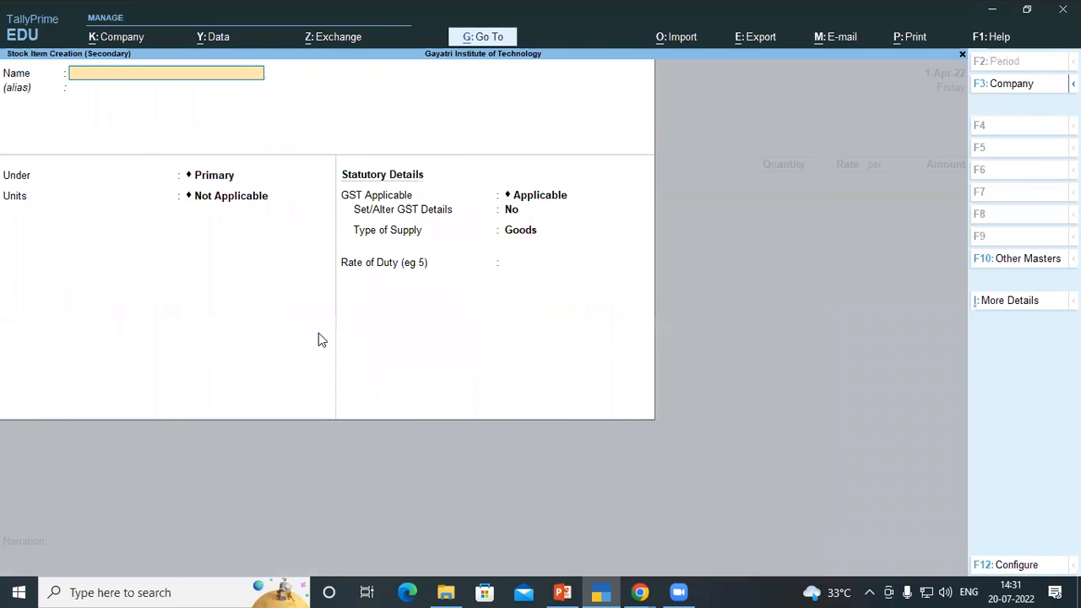
{"action": "type", "text": "6U COMPUTER NETWORIK"}
{"action": "key", "text": "BackSpace"}
{"action": "key", "text": "BackSpace"}
{"action": "type", "text": "K"}
{"action": "type", "text": "G RACK"}
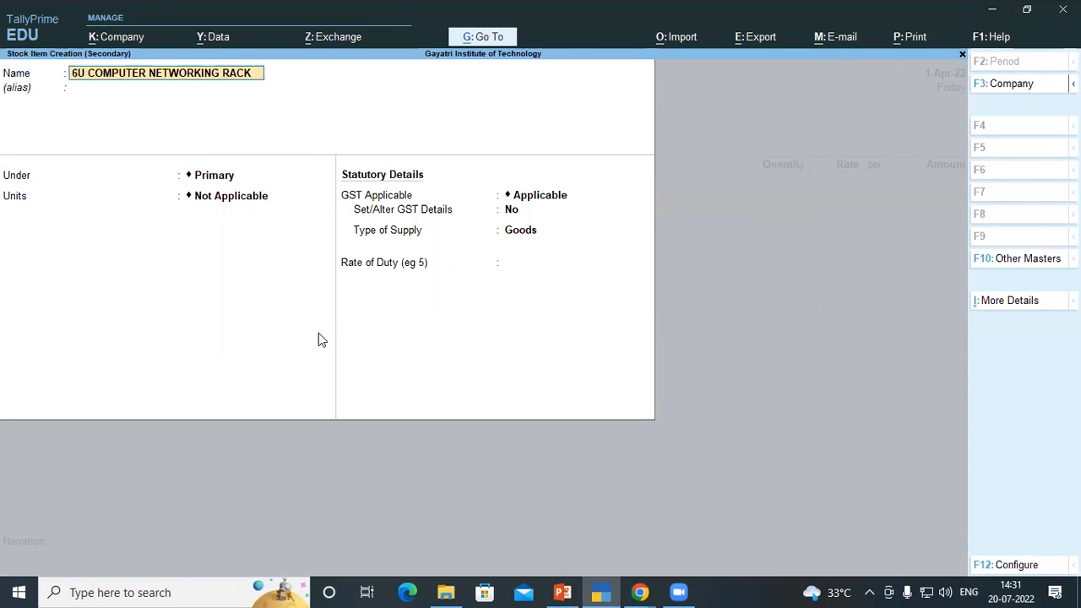
{"action": "type", "text": " 400"}
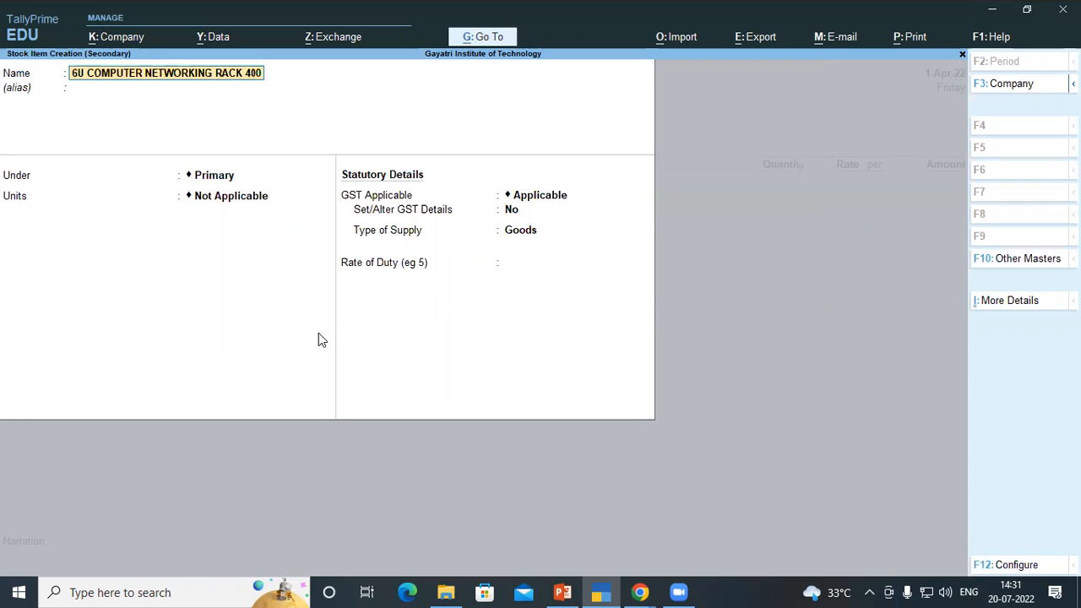
{"action": "type", "text": "MM"}
{"action": "key", "text": "Return"}
{"action": "key", "text": "Return"}
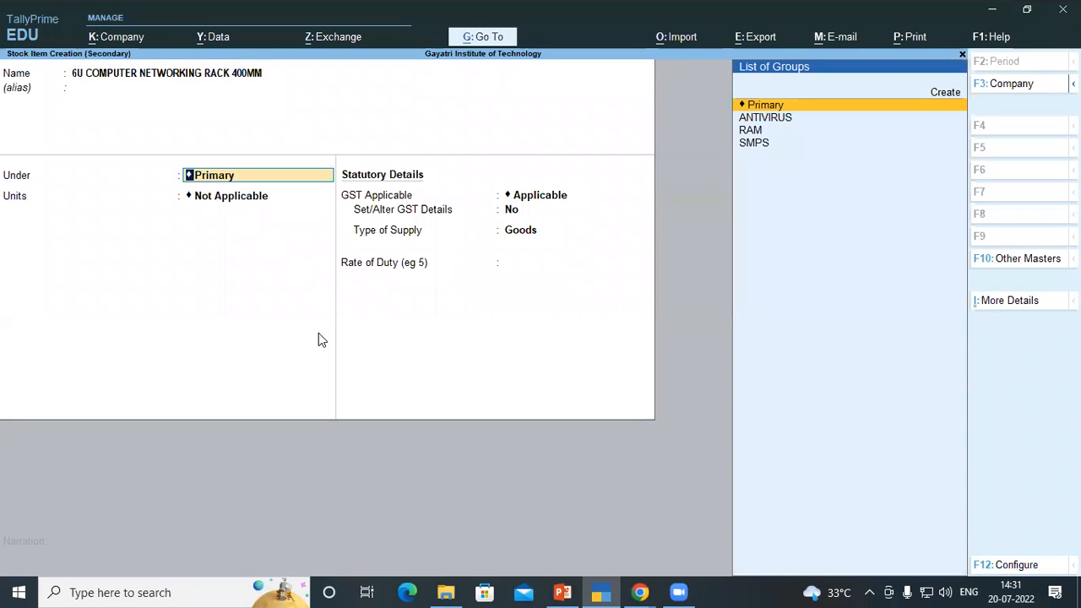
Create a stock group named NETWORKING RACK and choose to set its GST details
{"action": "key", "text": "alt+c"}
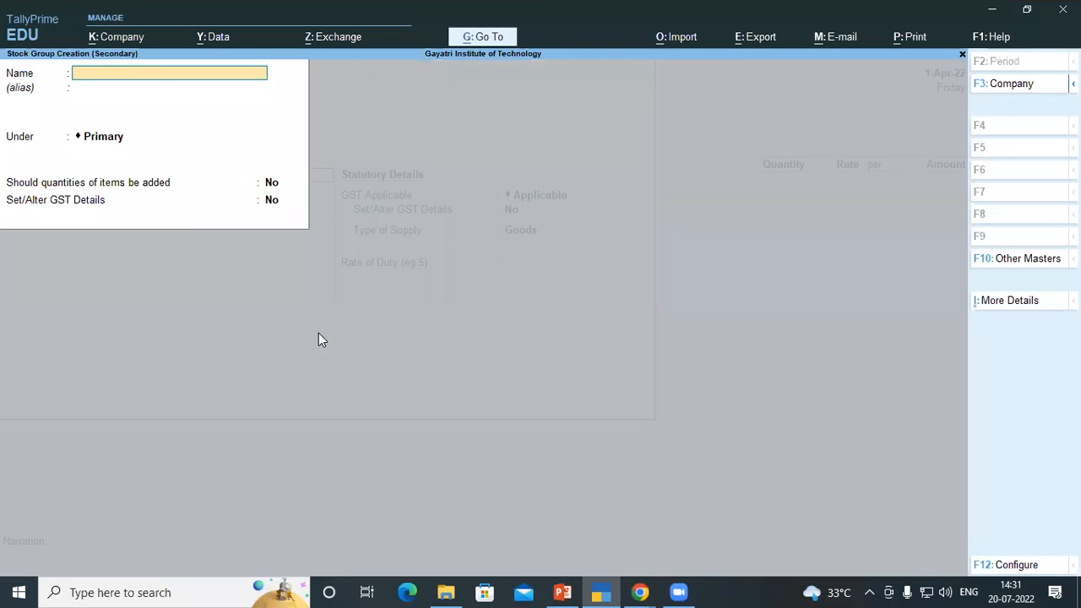
{"action": "type", "text": "NETWORKING RACK"}
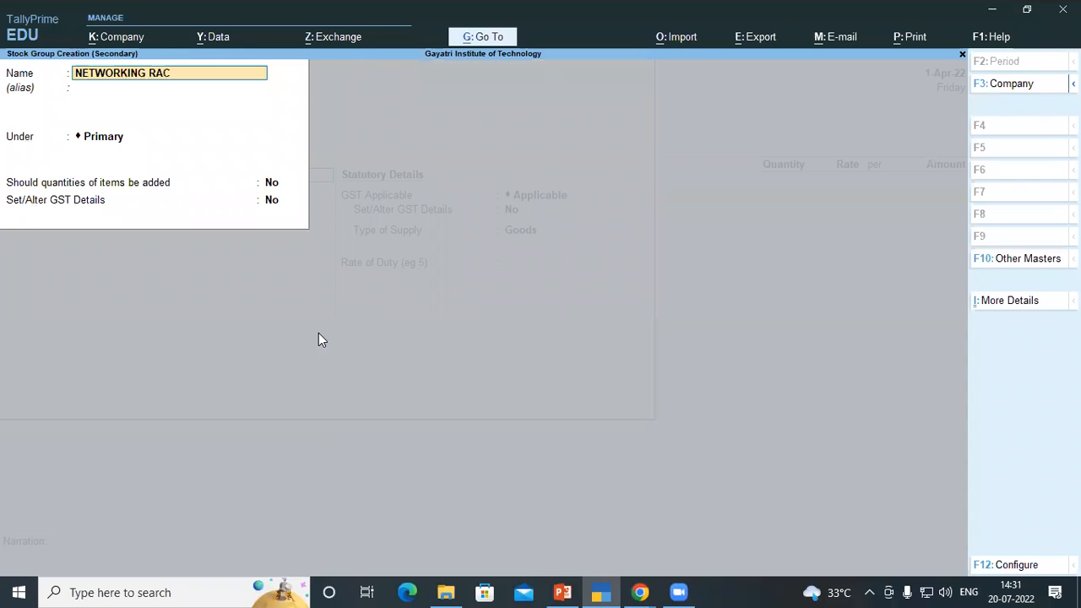
{"action": "key", "text": "Return"}
{"action": "key", "text": "Return"}
{"action": "key", "text": "Return"}
{"action": "key", "text": "Return"}
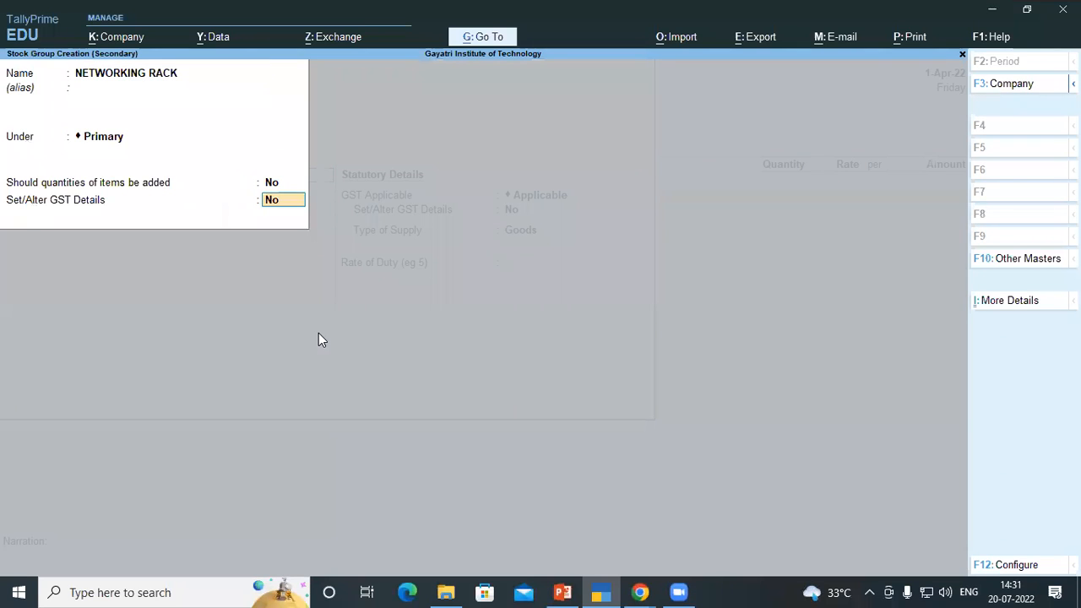
{"action": "type", "text": "y"}
{"action": "key", "text": "Return"}
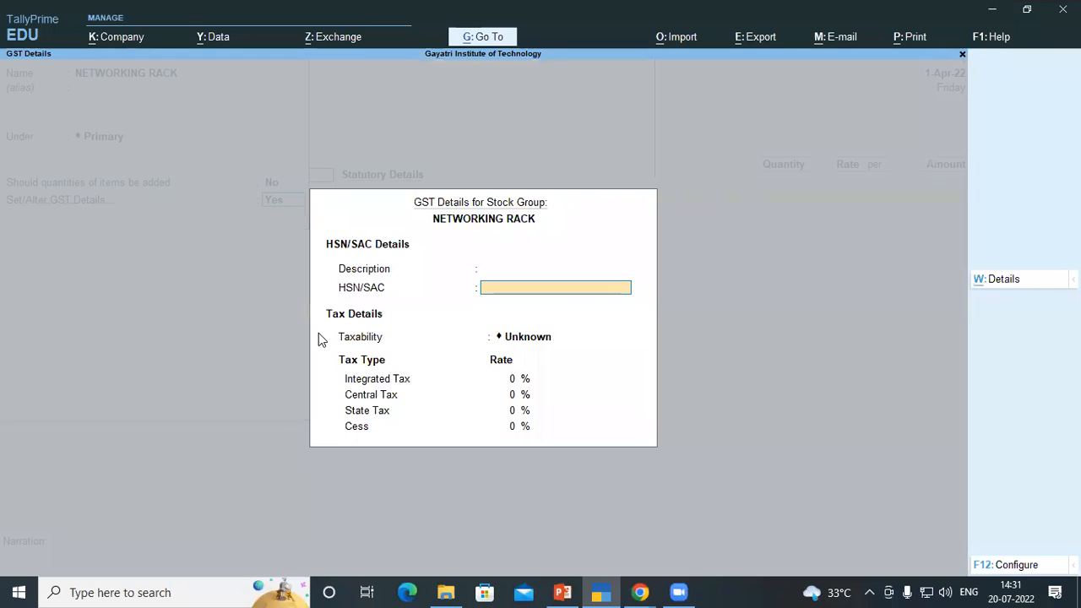
Give the group HSN/SAC 84733099 from the PDF, Taxable status and 18% integrated tax, then save the group
{"action": "key", "text": "alt+Tab"}
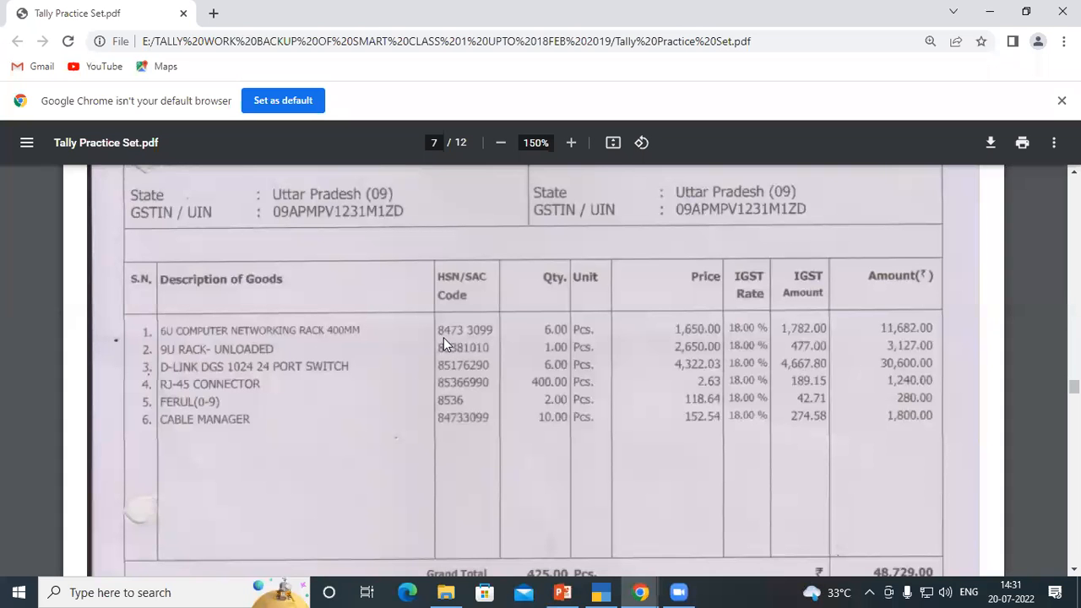
{"action": "key", "text": "alt+Tab"}
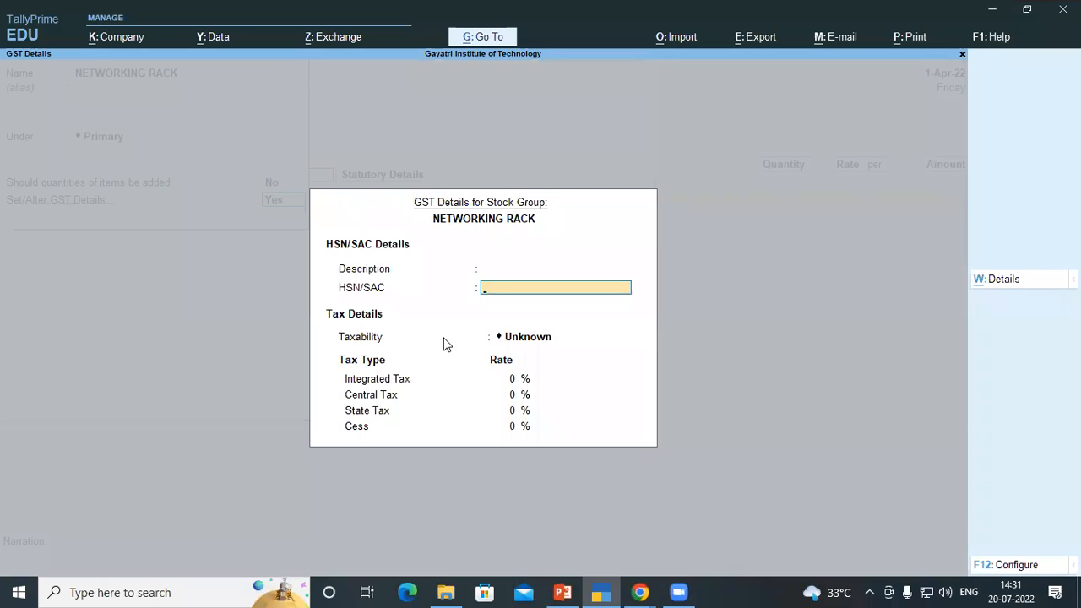
{"action": "type", "text": "84733099"}
{"action": "key", "text": "Return"}
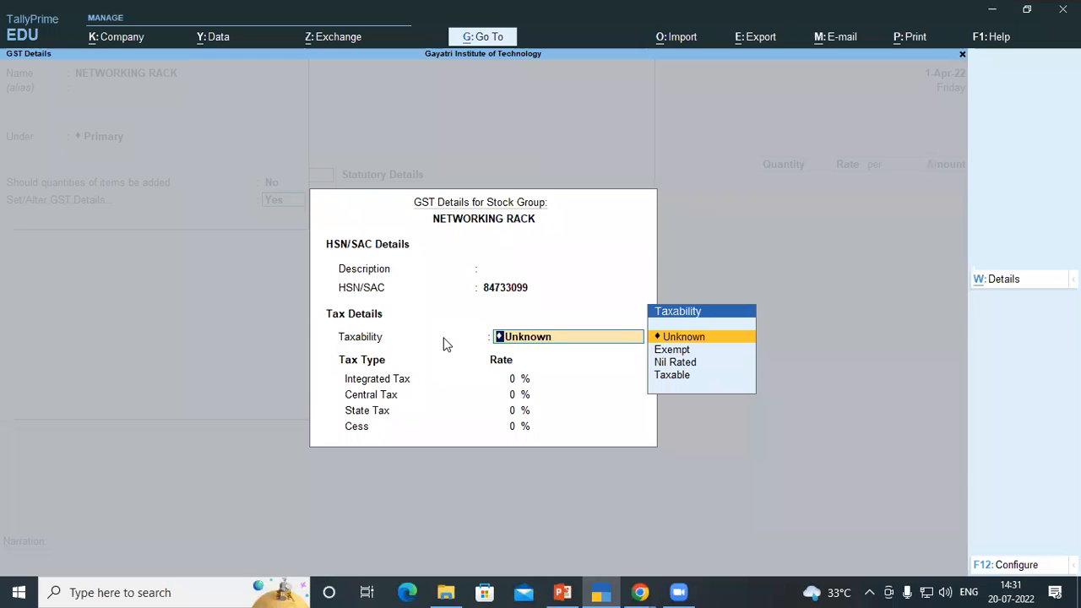
{"action": "type", "text": "t"}
{"action": "key", "text": "Return"}
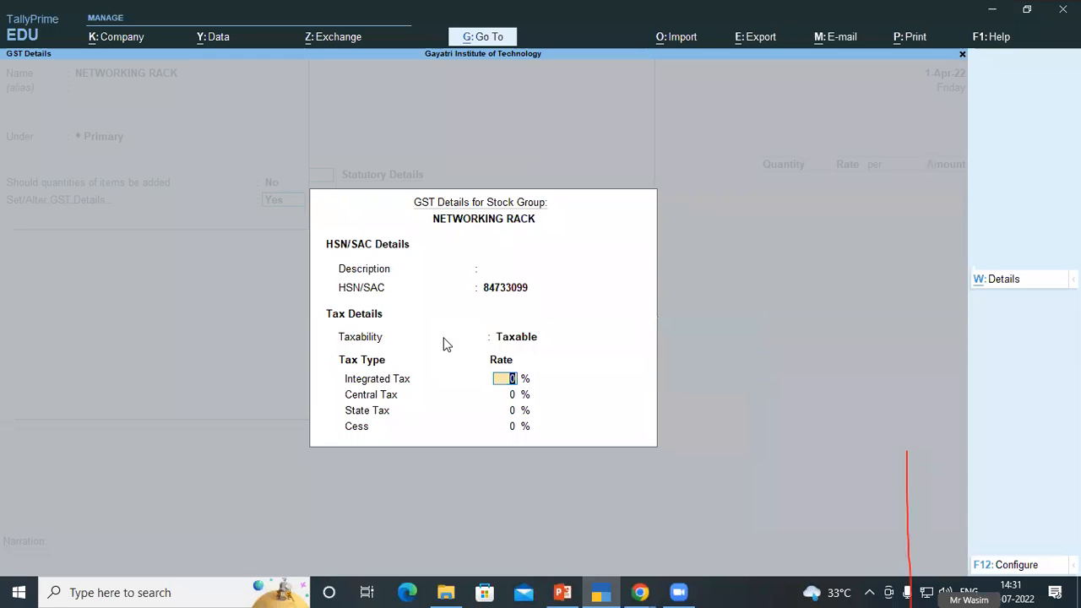
{"action": "type", "text": "18"}
{"action": "key", "text": "Return"}
{"action": "key", "text": "Return"}
{"action": "key", "text": "Return"}
{"action": "key", "text": "Return"}
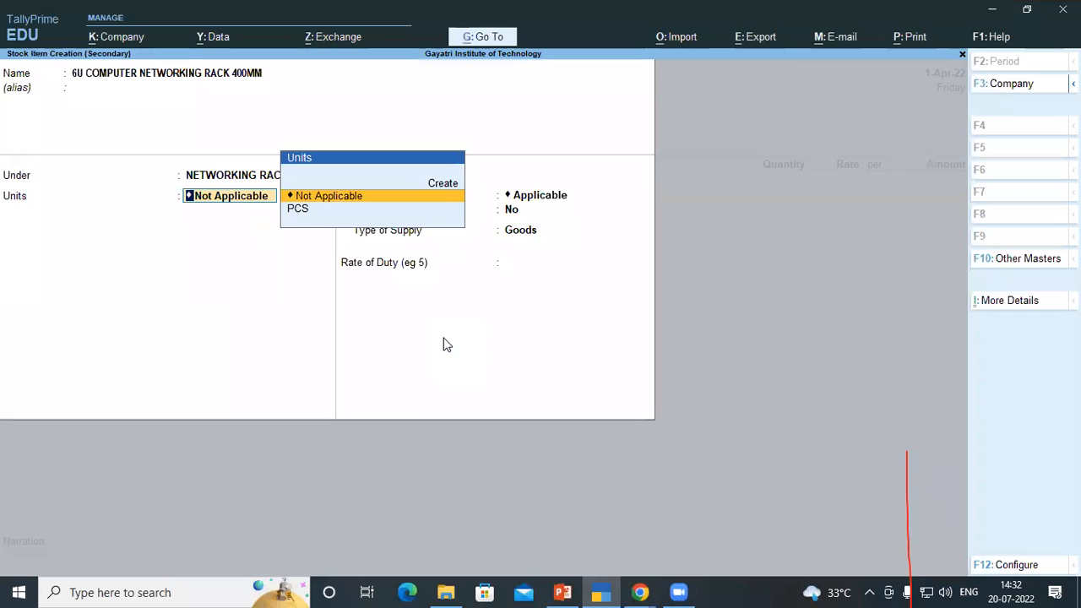
Set the stock item's unit to PCS and save the item into the voucher line
{"action": "key", "text": "Down"}
{"action": "key", "text": "Return"}
{"action": "key", "text": "Return"}
{"action": "key", "text": "Return"}
{"action": "key", "text": "Return"}
{"action": "key", "text": "Return"}
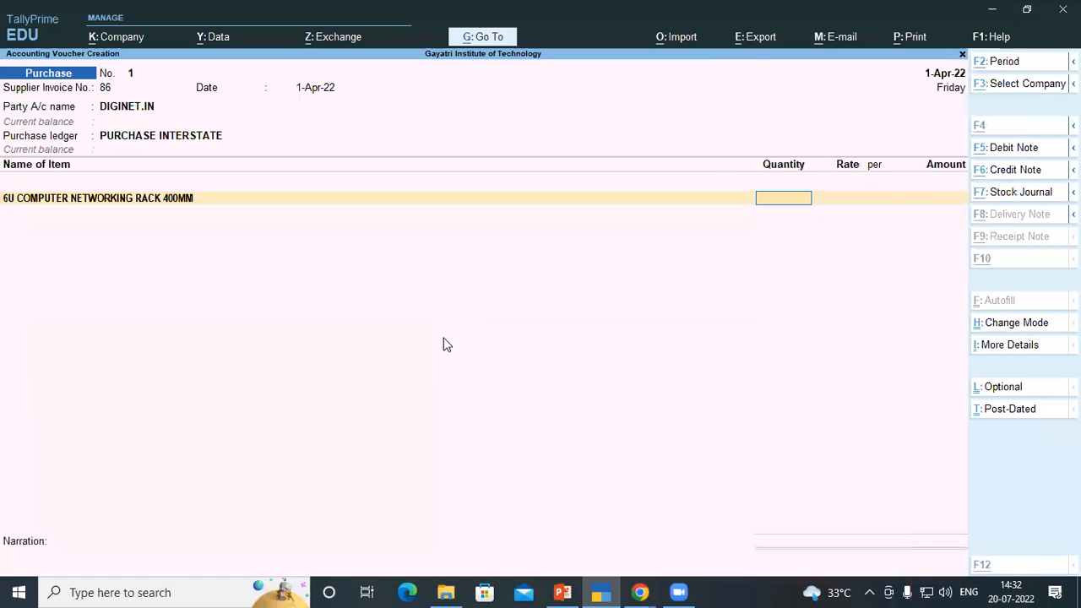
Enter a quantity of 6 for the rack, as listed on the invoice PDF
{"action": "key", "text": "alt+Tab"}
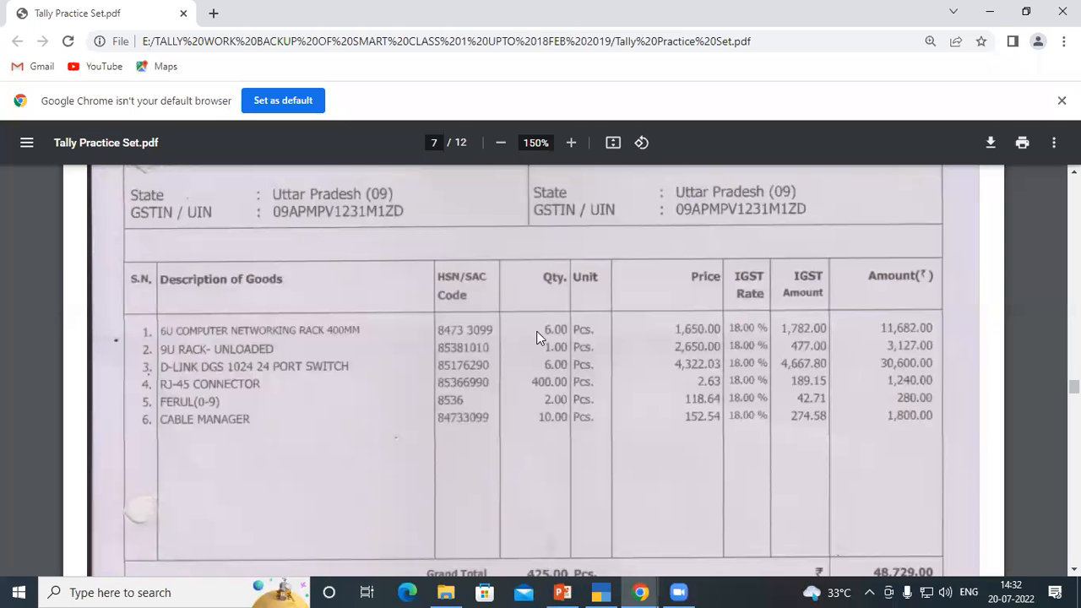
{"action": "key", "text": "alt+Tab"}
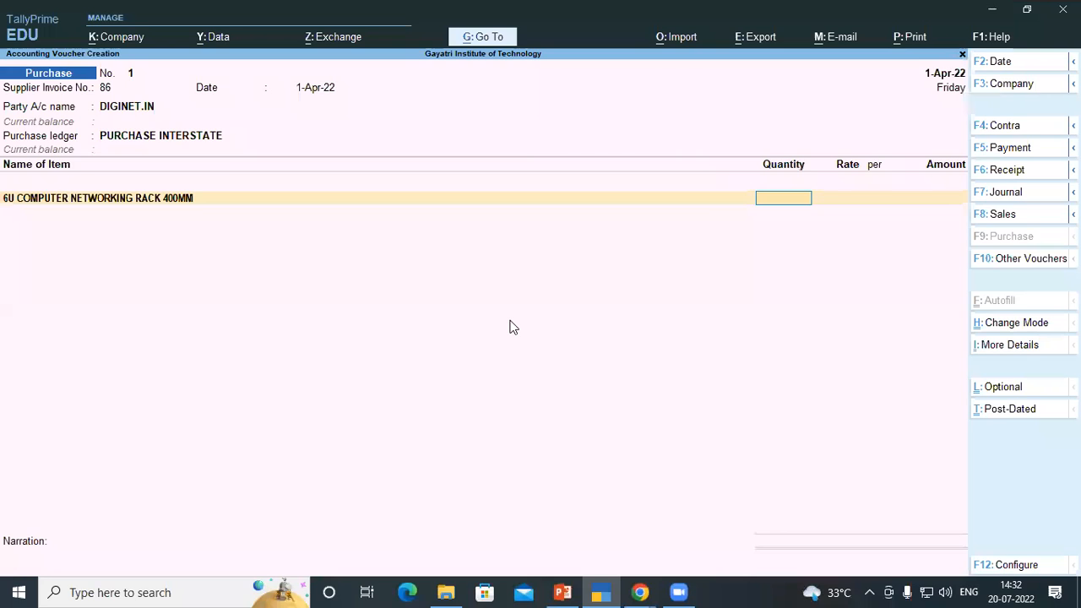
{"action": "type", "text": "6"}
{"action": "key", "text": "Return"}
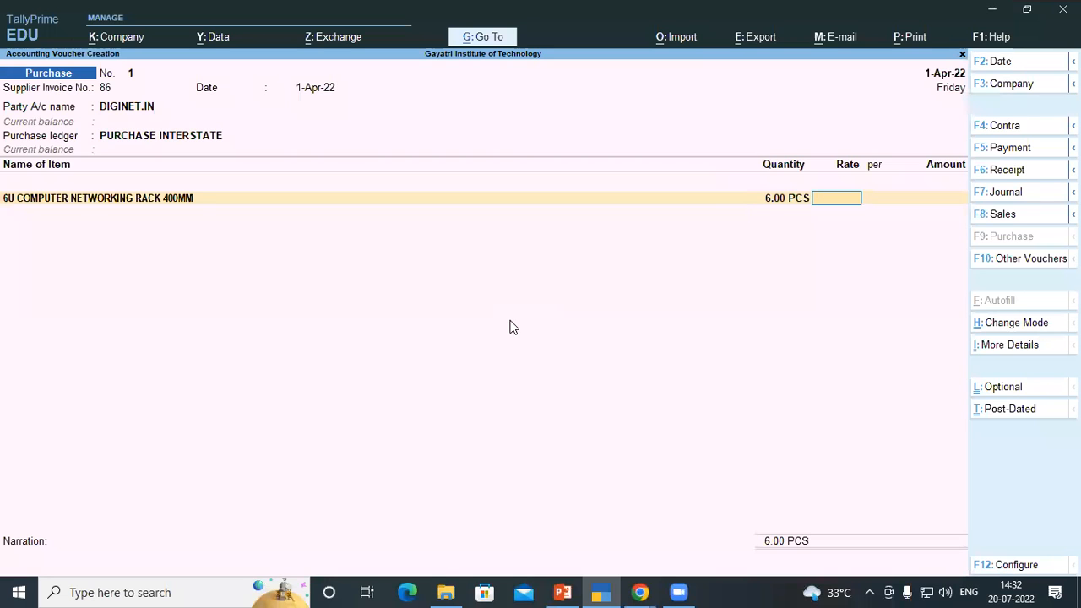
Enter the rack's rate as 1650 per piece, taken from the invoice PDF
{"action": "key", "text": "alt+Tab"}
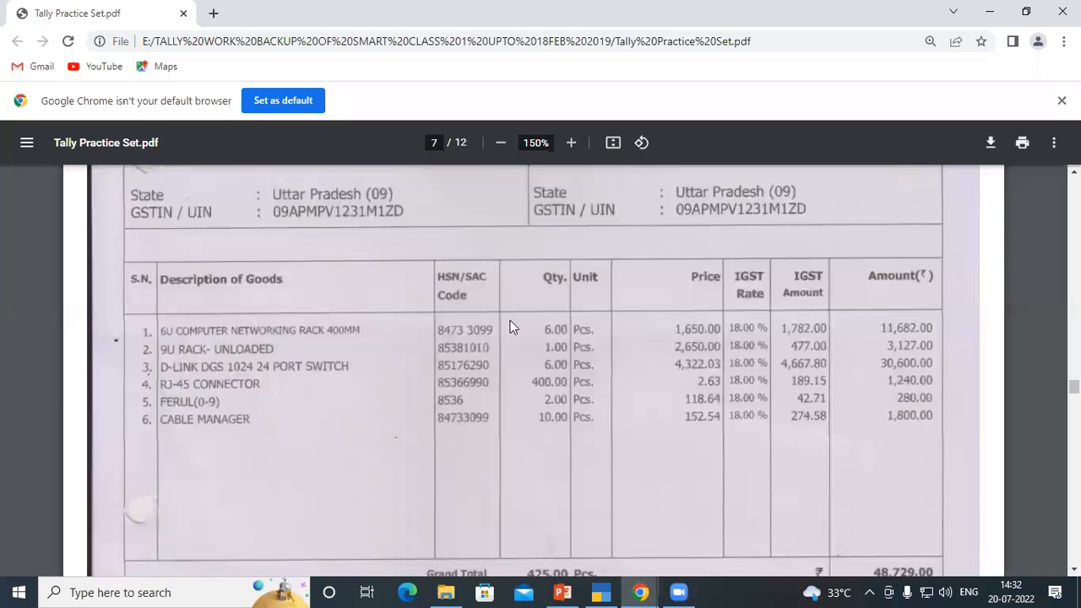
{"action": "key", "text": "alt+Tab"}
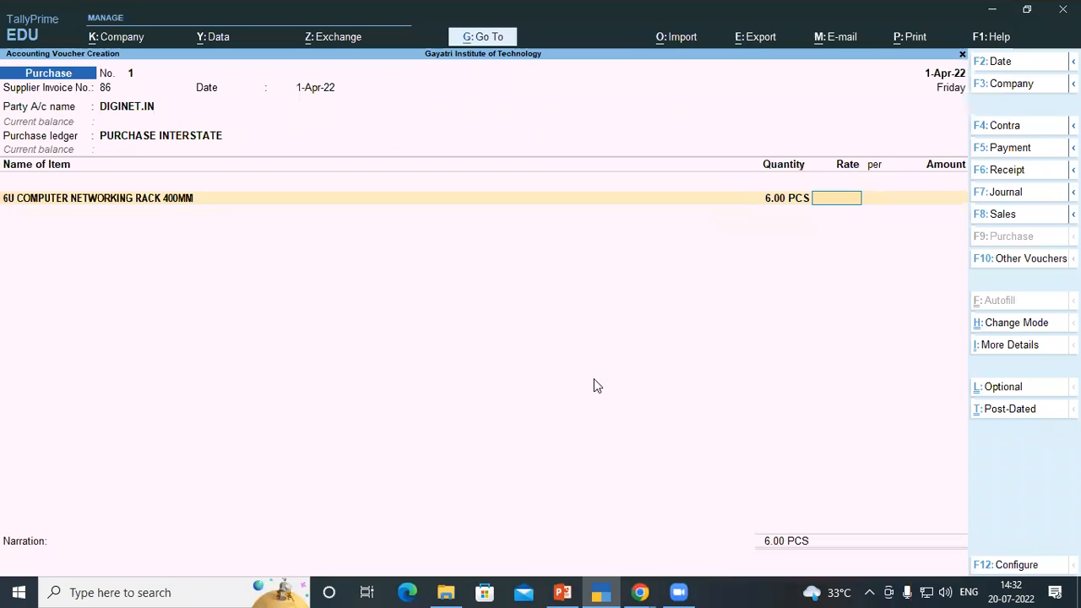
{"action": "type", "text": "6"}
{"action": "key", "text": "BackSpace"}
{"action": "type", "text": "1650"}
{"action": "key", "text": "Return"}
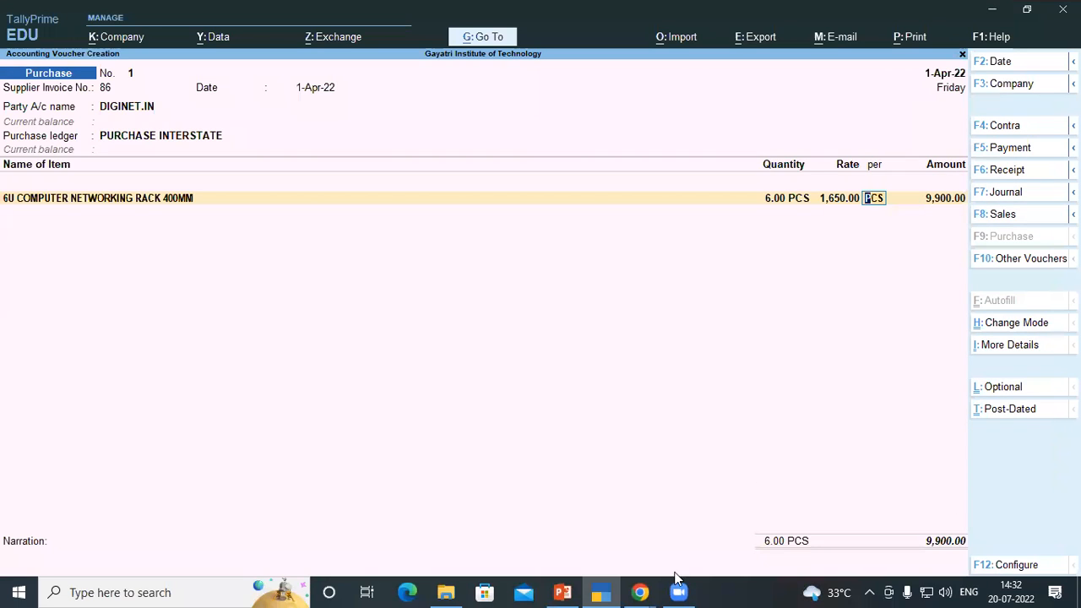
Compare the rack's voucher line with the price and amount on the invoice PDF
{"action": "mouse_move", "coordinate": [676, 590]}
{"action": "left_click", "coordinate": [631, 569]}
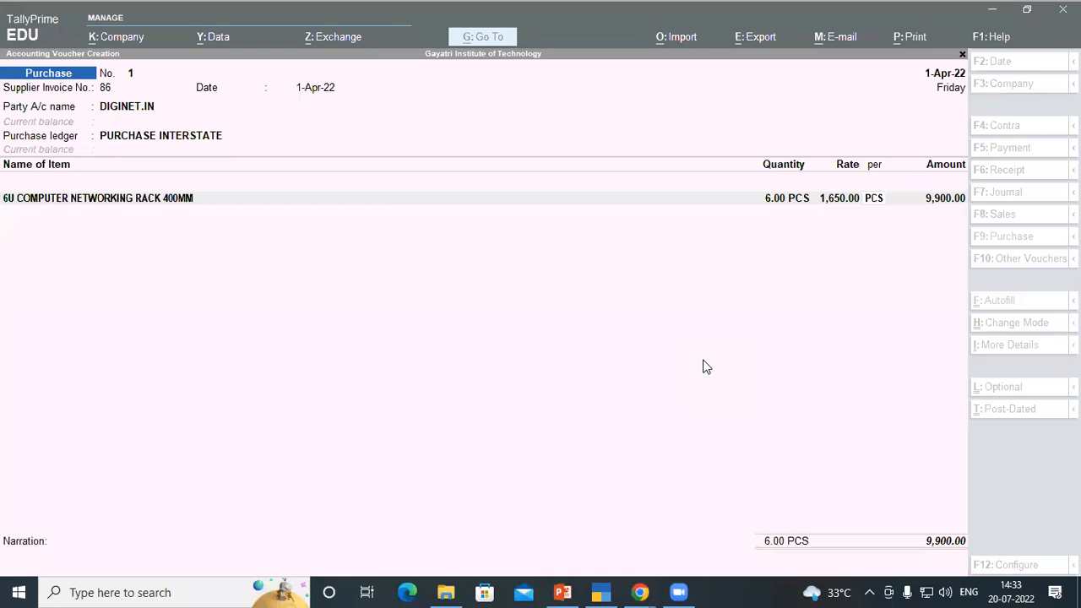
{"action": "mouse_move", "coordinate": [639, 591]}
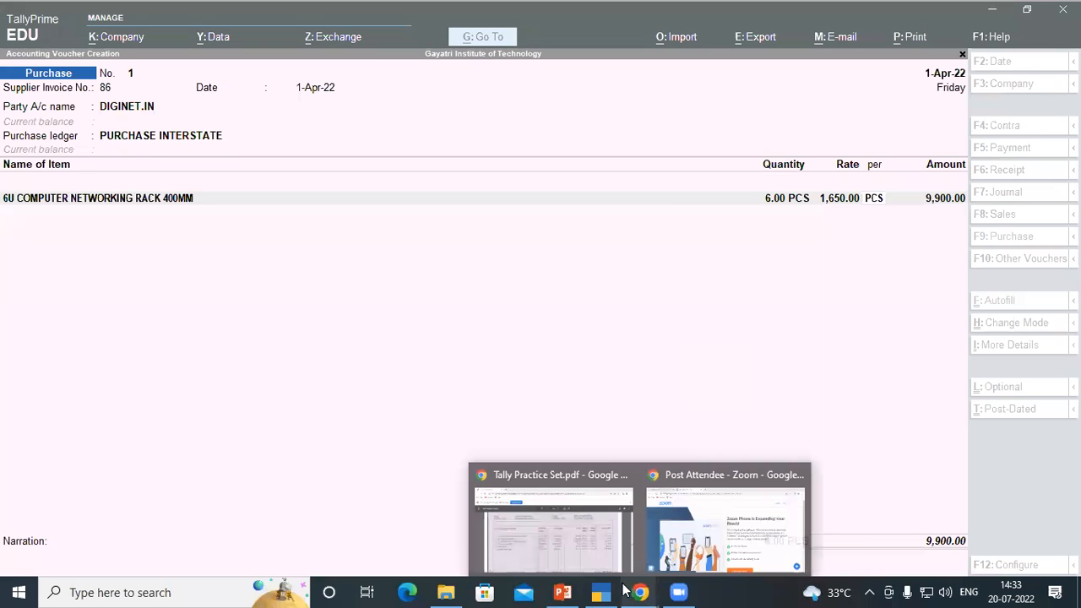
{"action": "left_click", "coordinate": [536, 512]}
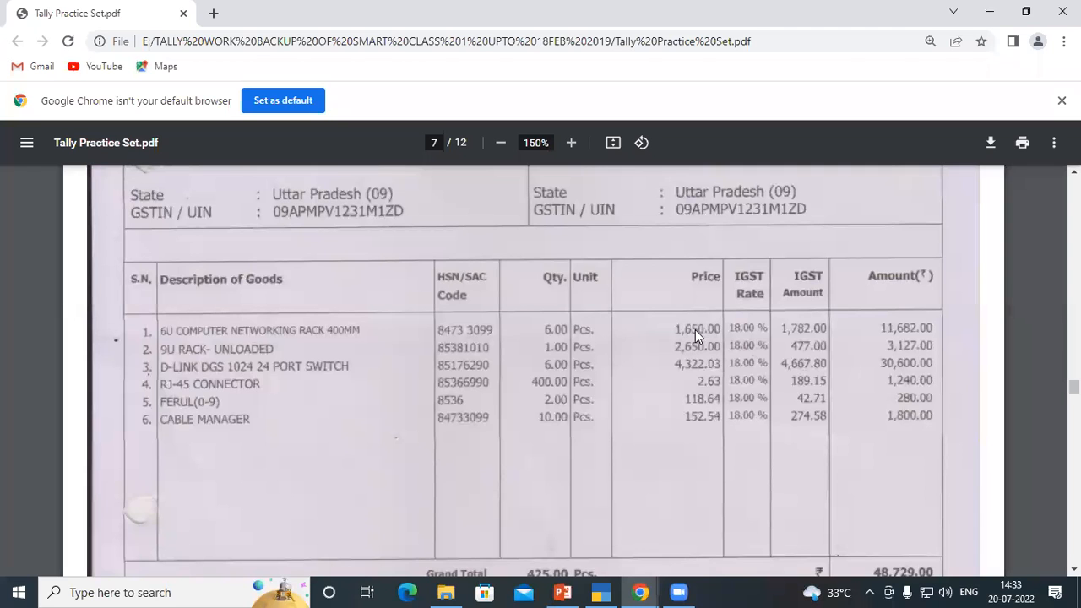
{"action": "left_click", "coordinate": [601, 592]}
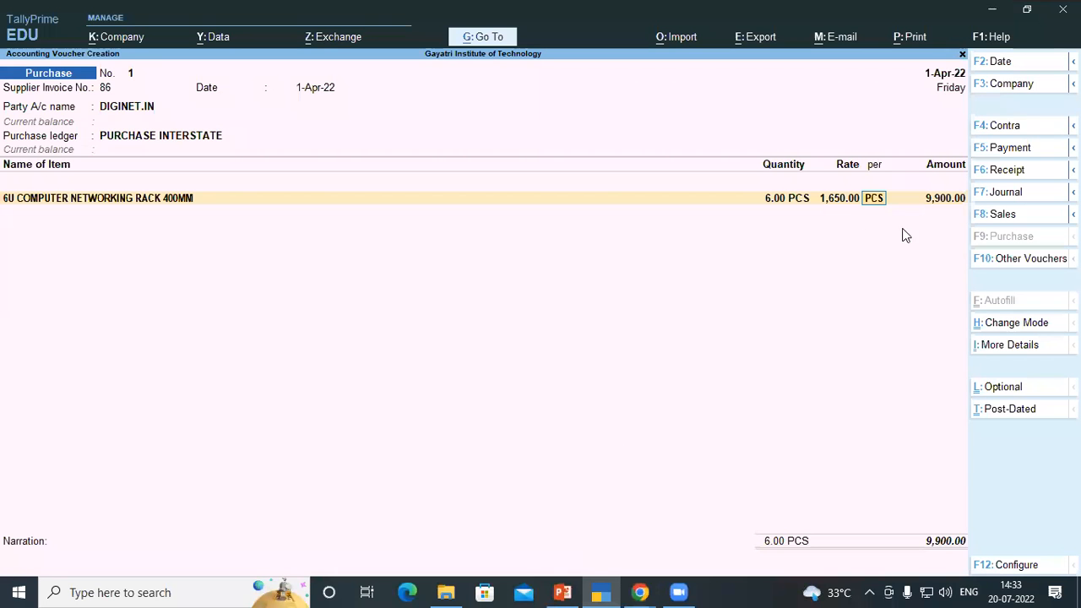
{"action": "key", "text": "alt+Tab"}
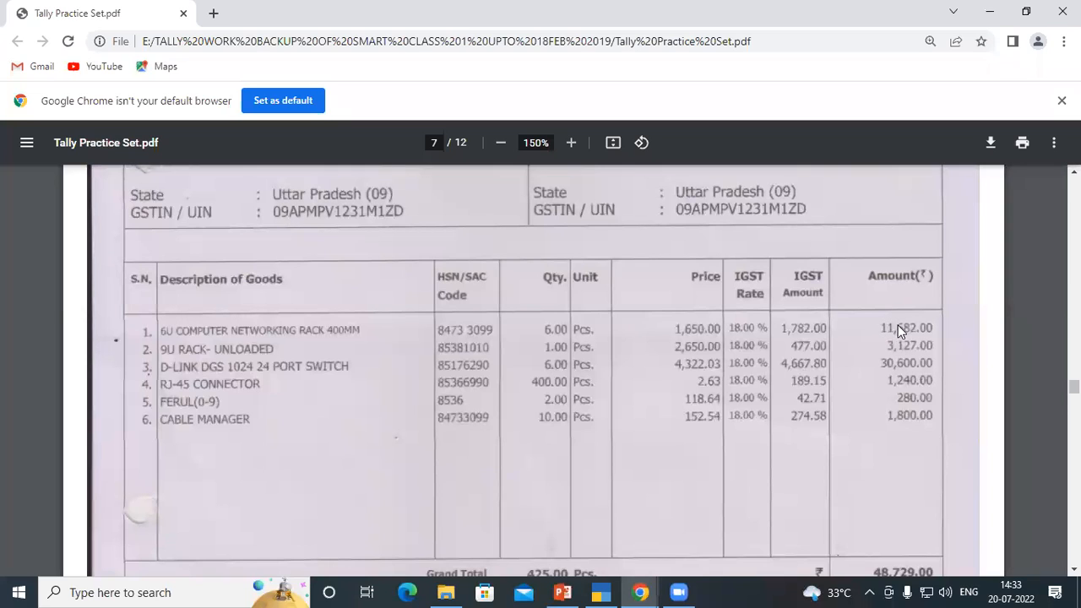
{"action": "key", "text": "alt+Tab"}
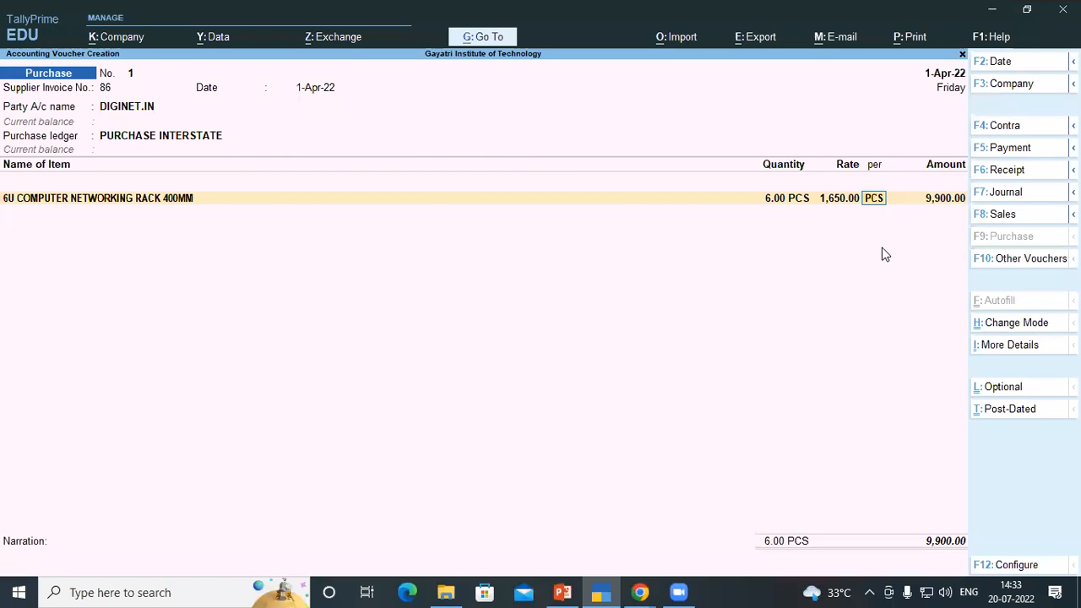
Complete the rack's voucher line and open a new item line, checking the next item on the invoice PDF
{"action": "key", "text": "Return"}
{"action": "key", "text": "Return"}
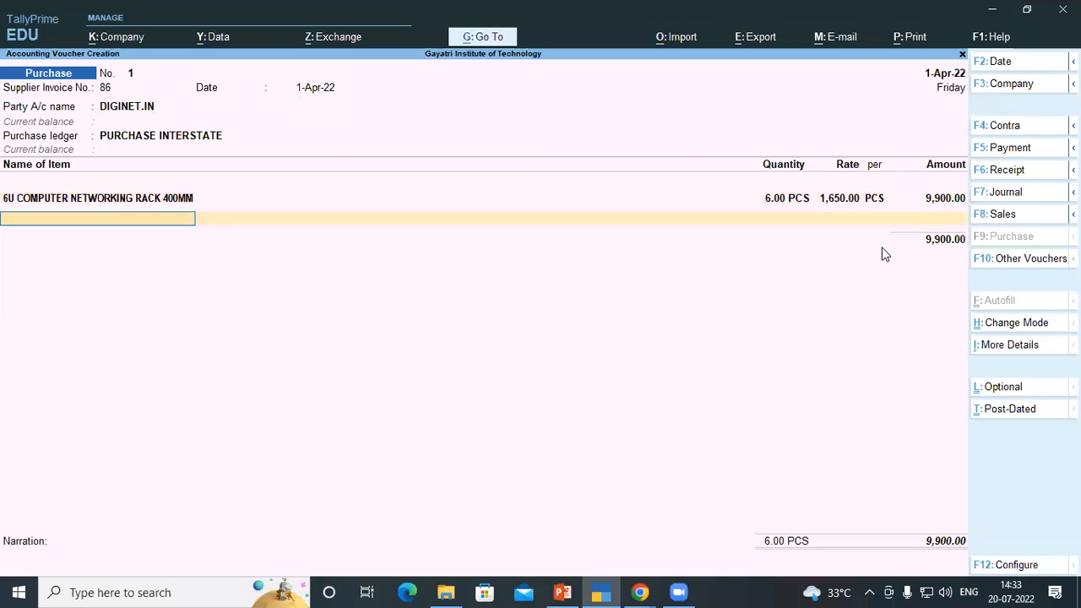
{"action": "key", "text": "alt+Tab"}
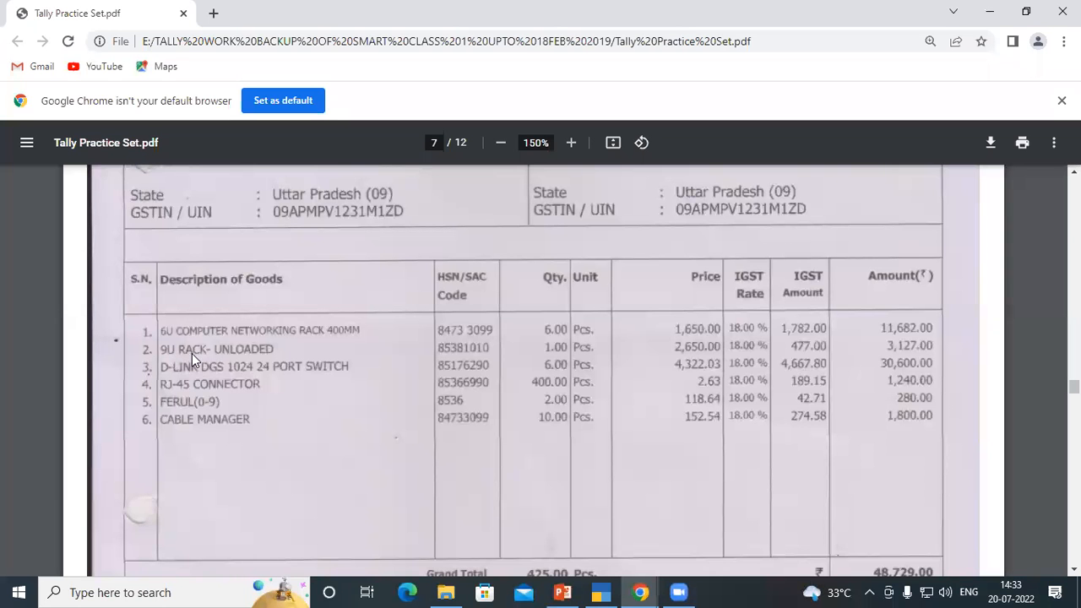
{"action": "key", "text": "alt+Tab"}
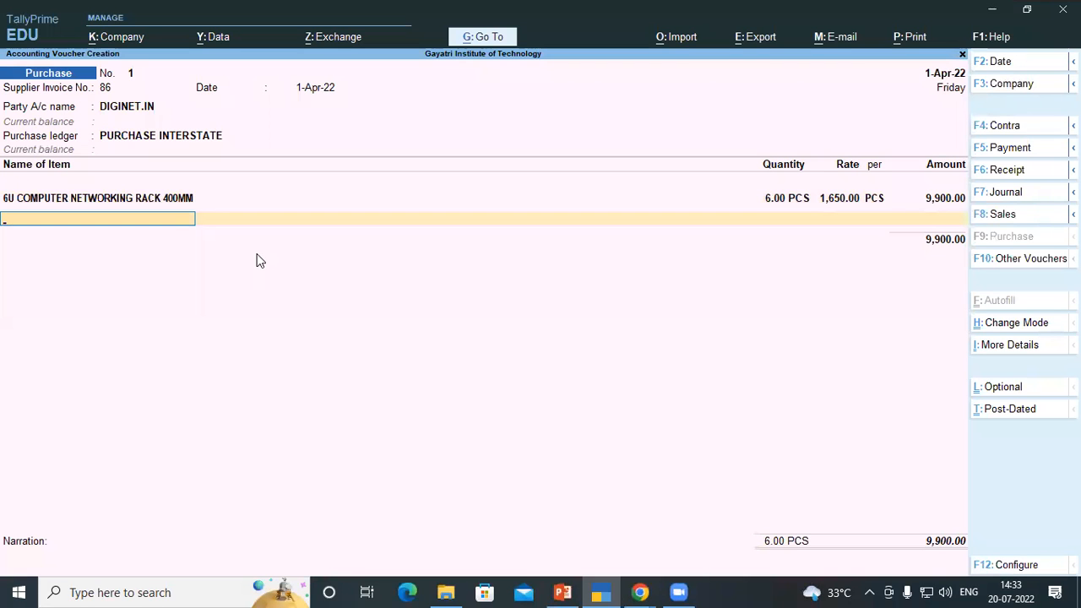
Create a new stock item named 9U RACK UNLOADED from the item line
{"action": "key", "text": "alt+c"}
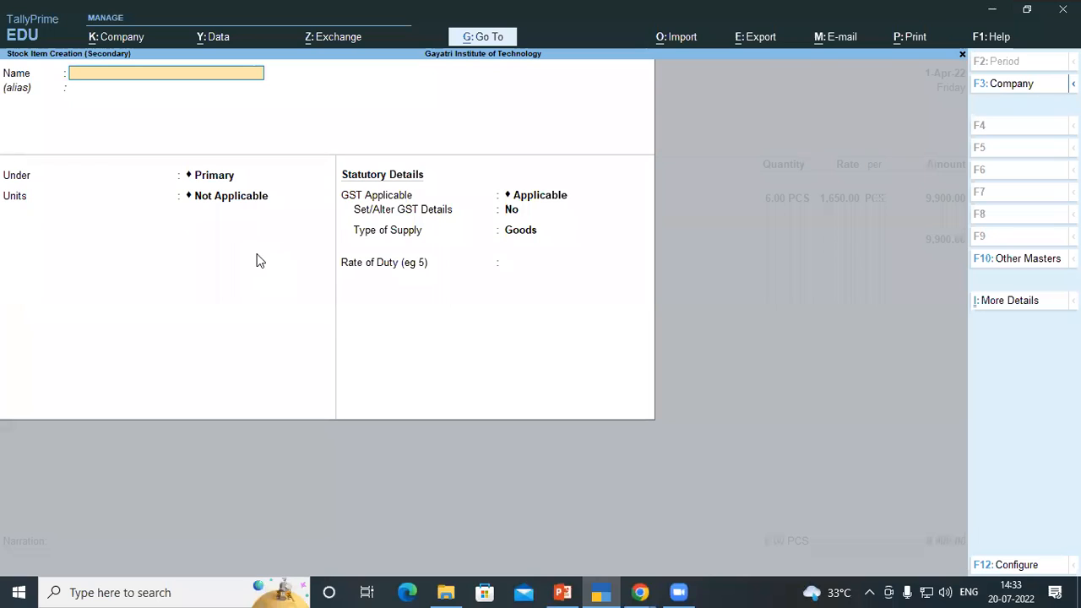
{"action": "type", "text": "9U"}
{"action": "key", "text": "alt+Tab"}
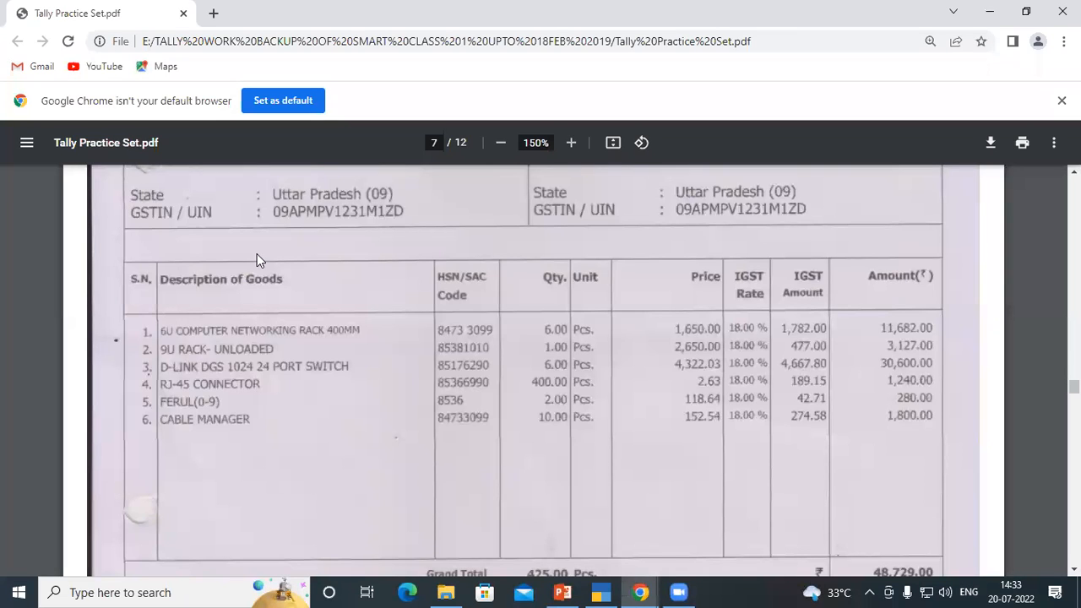
{"action": "key", "text": "alt+Tab"}
{"action": "type", "text": "UNLOADED"}
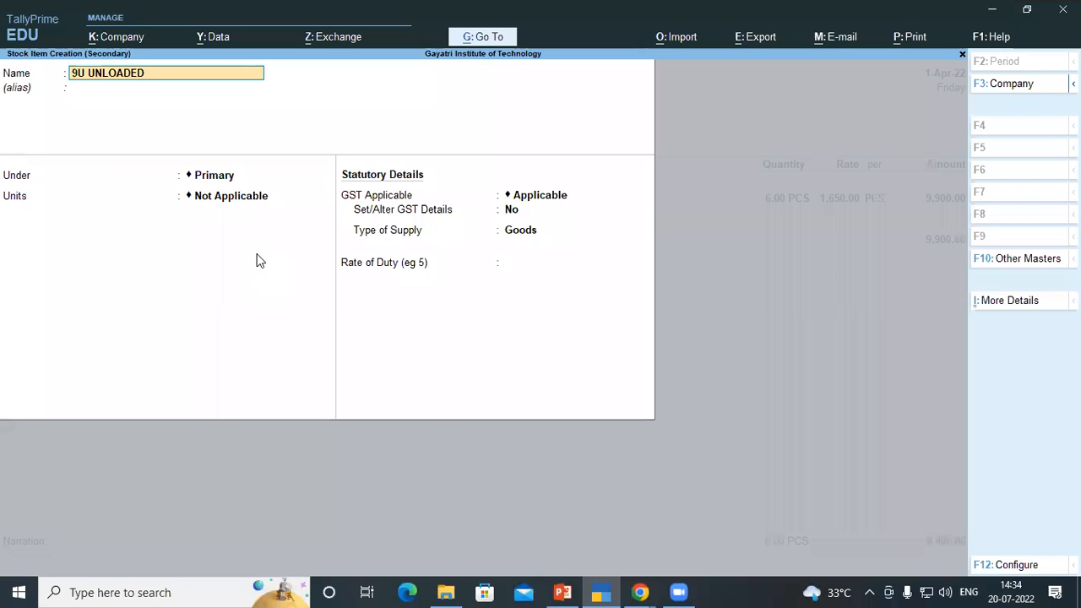
{"action": "key", "text": "BackSpace"}
{"action": "key", "text": "BackSpace"}
{"action": "key", "text": "BackSpace"}
{"action": "key", "text": "BackSpace"}
{"action": "key", "text": "BackSpace"}
{"action": "key", "text": "BackSpace"}
{"action": "key", "text": "BackSpace"}
{"action": "key", "text": "BackSpace"}
{"action": "type", "text": "RACK UNLOADED"}
{"action": "key", "text": "Return"}
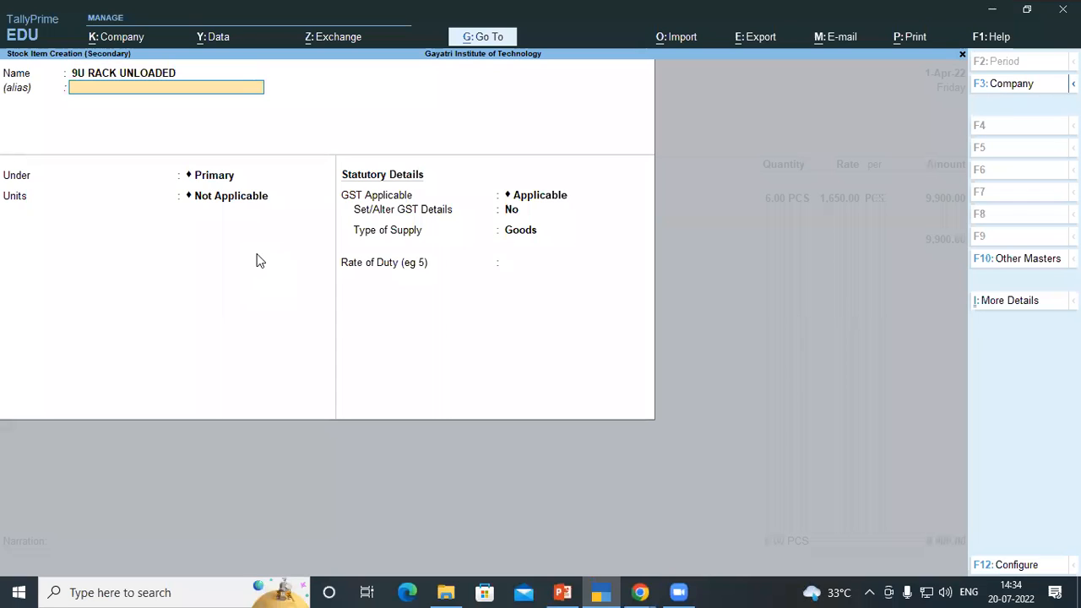
Place the 9U rack item under the NETWORKING RACK group with unit PCS and save it into the voucher line
{"action": "key", "text": "Return"}
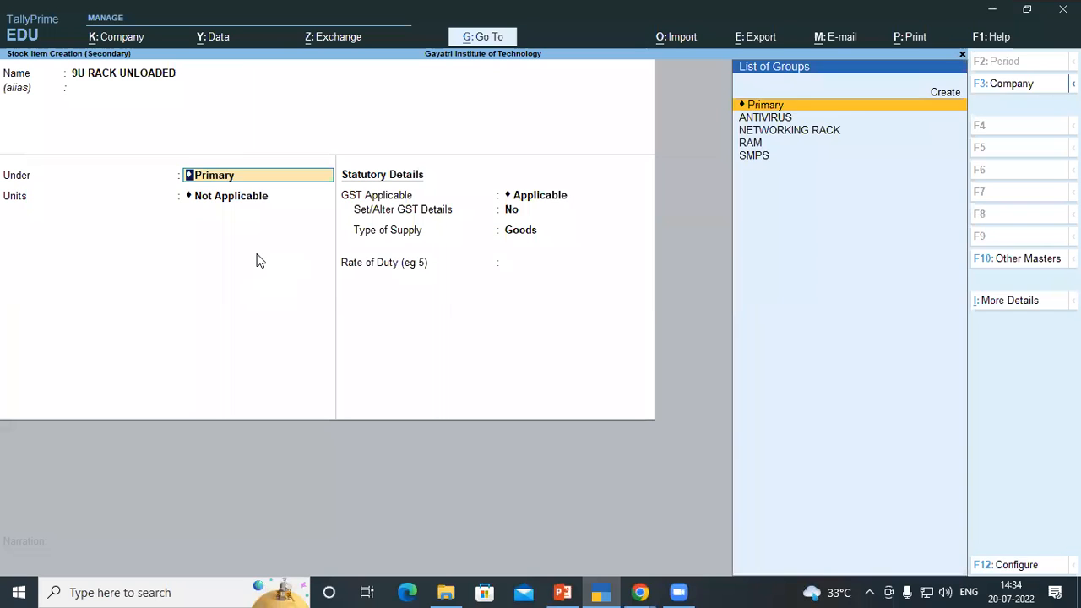
{"action": "type", "text": "C"}
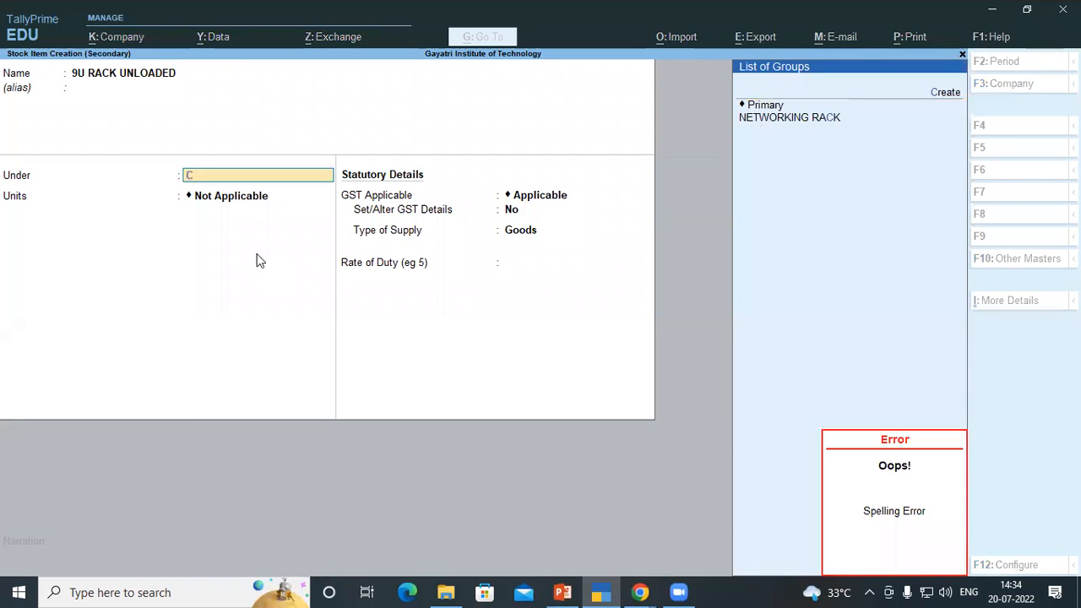
{"action": "key", "text": "Return"}
{"action": "key", "text": "Return"}
{"action": "key", "text": "Return"}
{"action": "key", "text": "Return"}
{"action": "key", "text": "Return"}
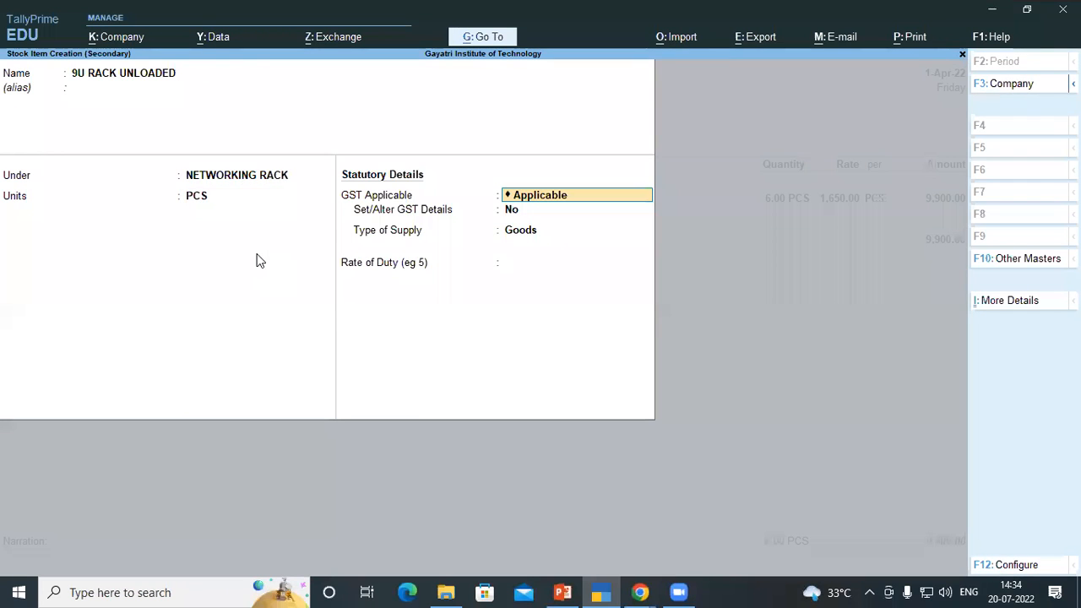
{"action": "key", "text": "Return"}
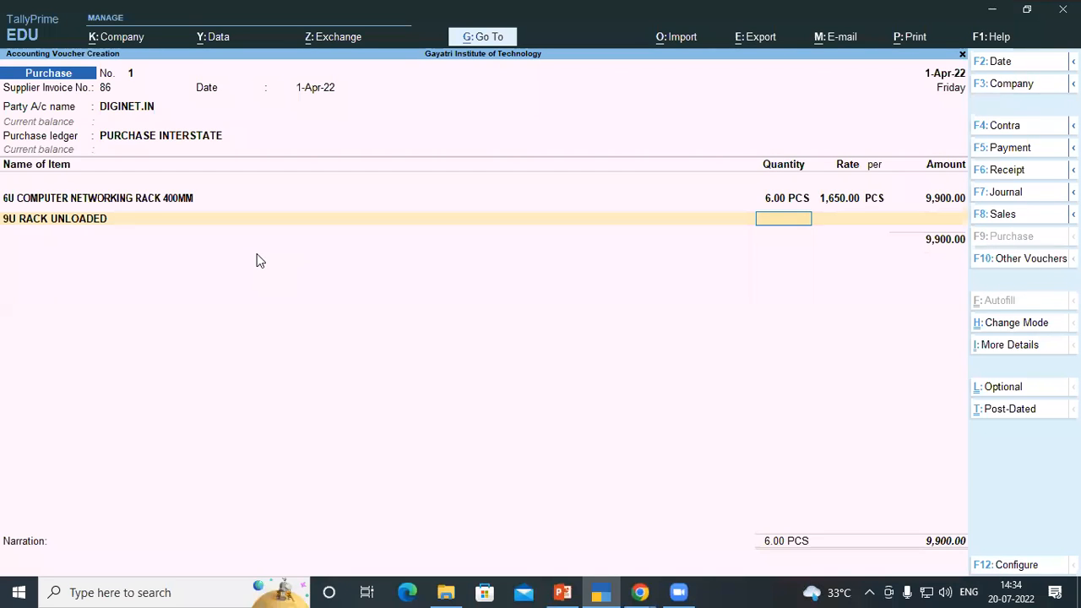
Enter a quantity of 1 for the 9U rack, as listed on the invoice PDF
{"action": "key", "text": "alt+Tab"}
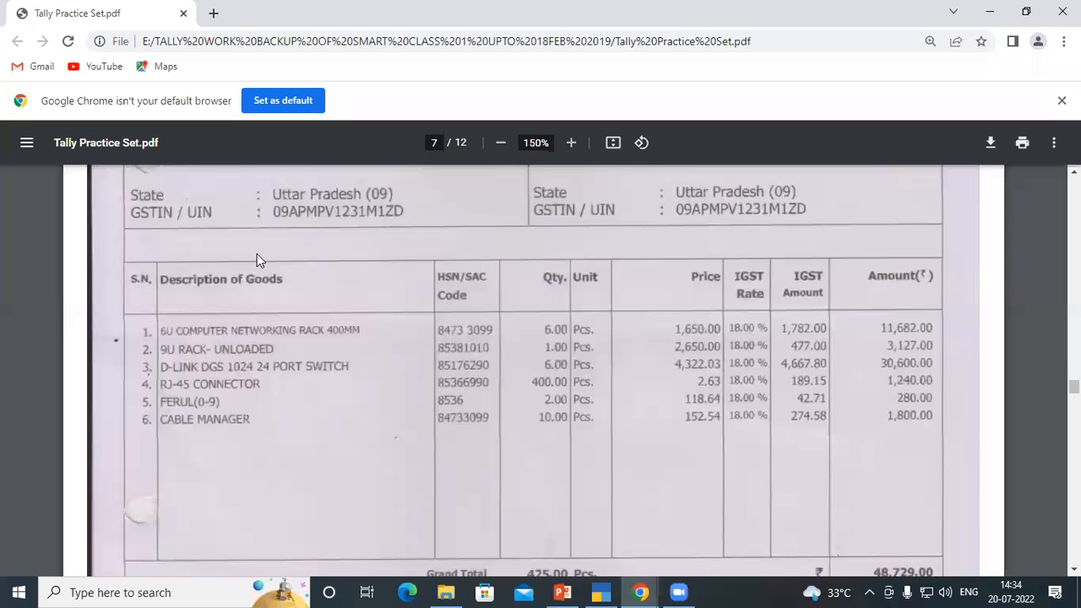
{"action": "key", "text": "alt+Tab"}
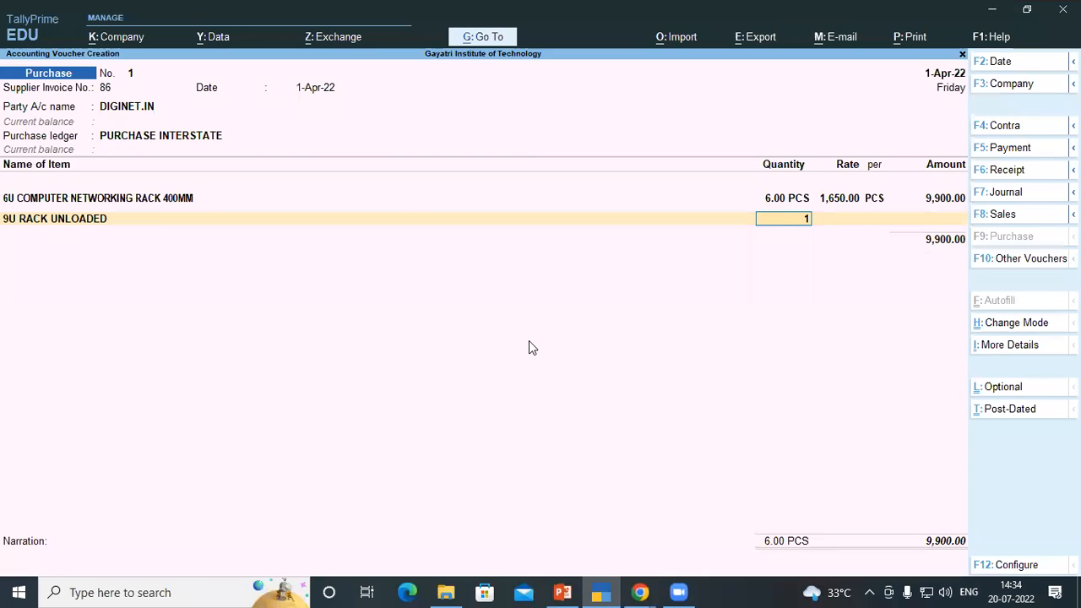
{"action": "type", "text": "1"}
{"action": "key", "text": "Return"}
Enter the 9U rack's rate as 2650 per PCS from the invoice PDF and complete its line
{"action": "key", "text": "alt+Tab"}
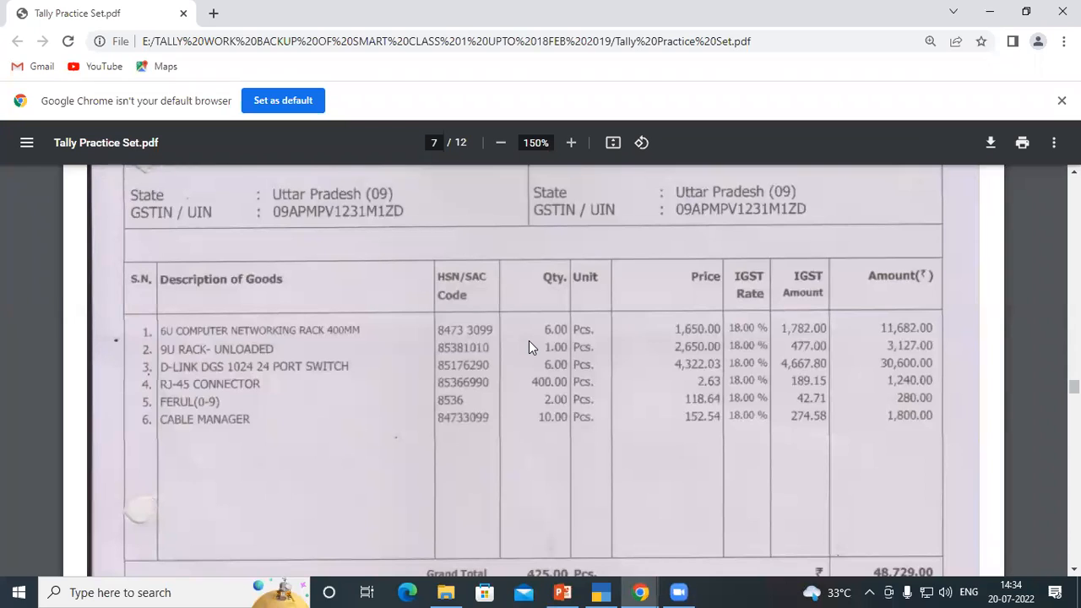
{"action": "key", "text": "alt+Tab"}
{"action": "type", "text": "2,650"}
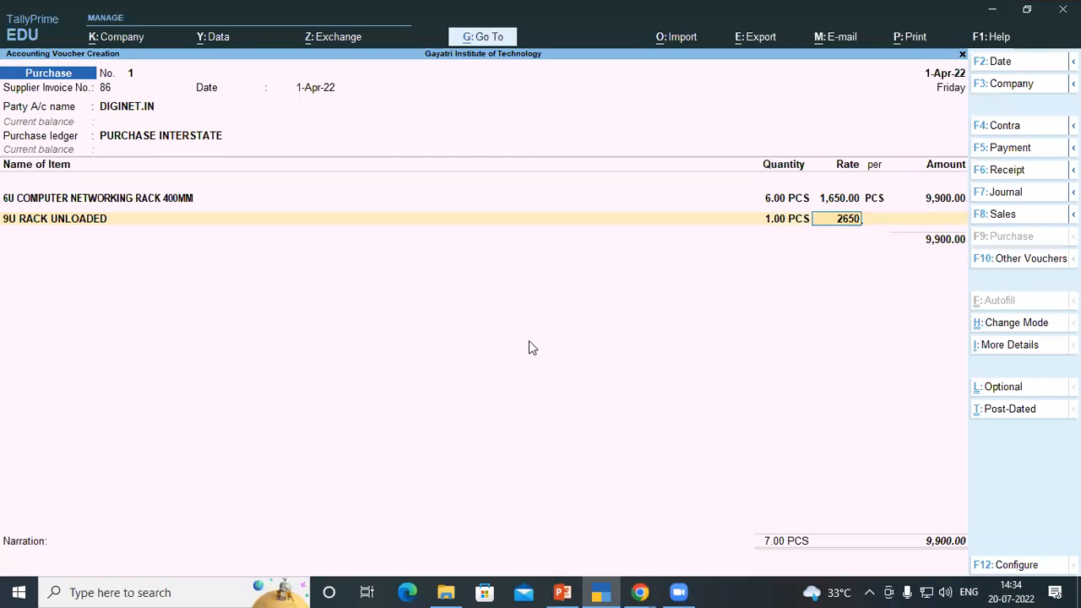
{"action": "key", "text": "Return"}
{"action": "key", "text": "Return"}
{"action": "key", "text": "Return"}
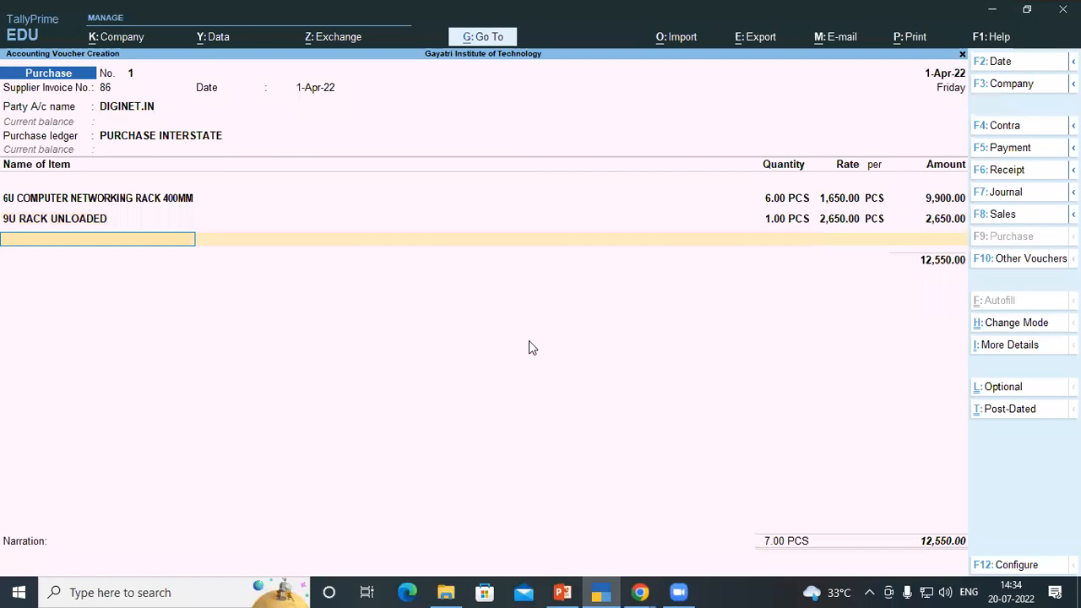
Create a new stock item named D LINK DGS 1024 24 PORT SWITCH from the next item line
{"action": "key", "text": "alt+Tab"}
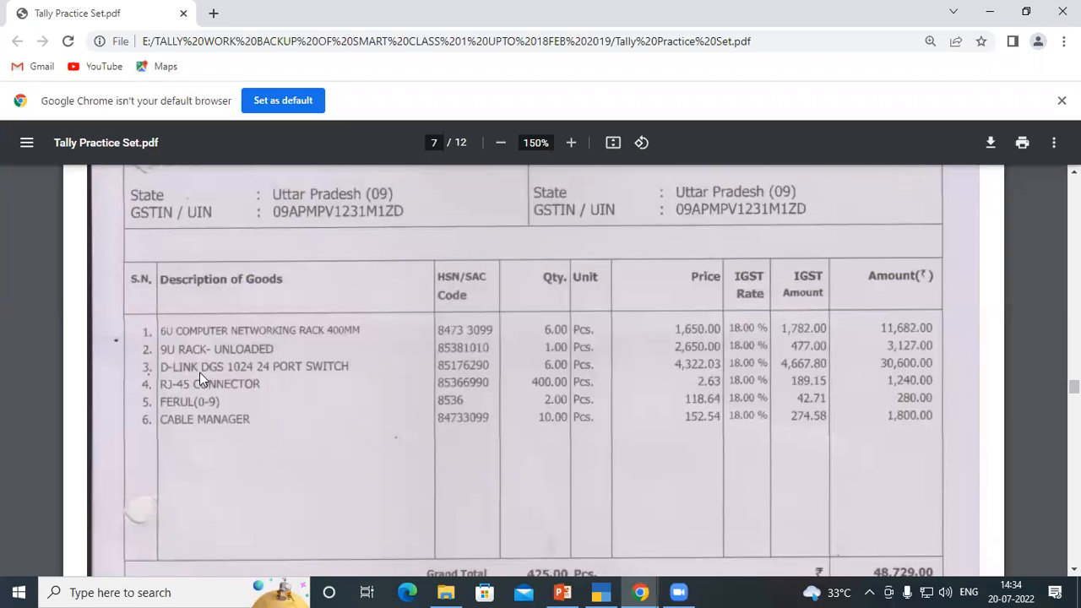
{"action": "key", "text": "alt+Tab"}
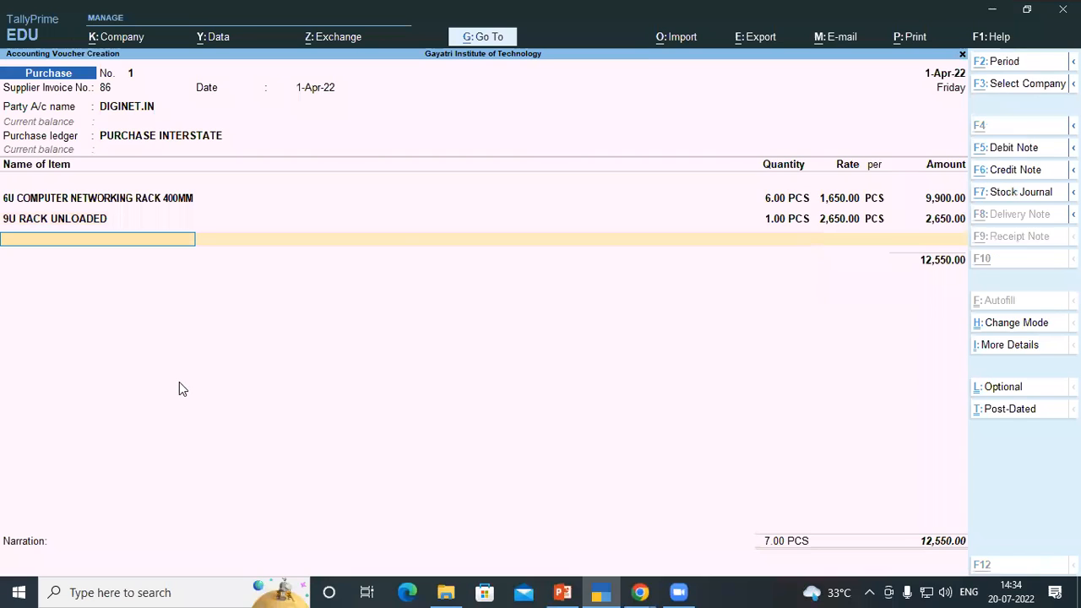
{"action": "key", "text": "alt+c"}
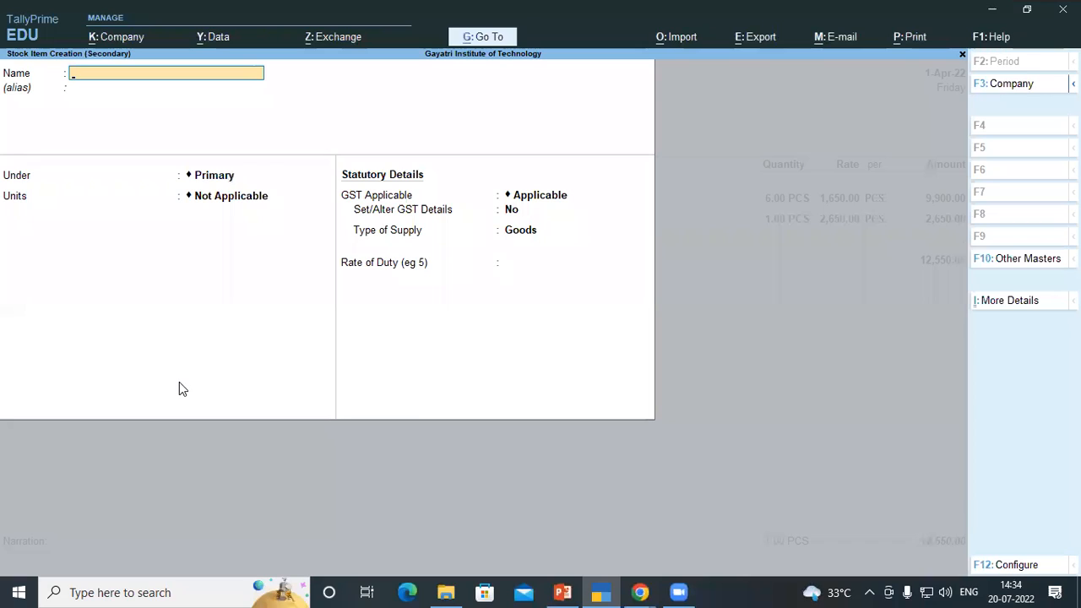
{"action": "type", "text": "D LINK DGS 1024"}
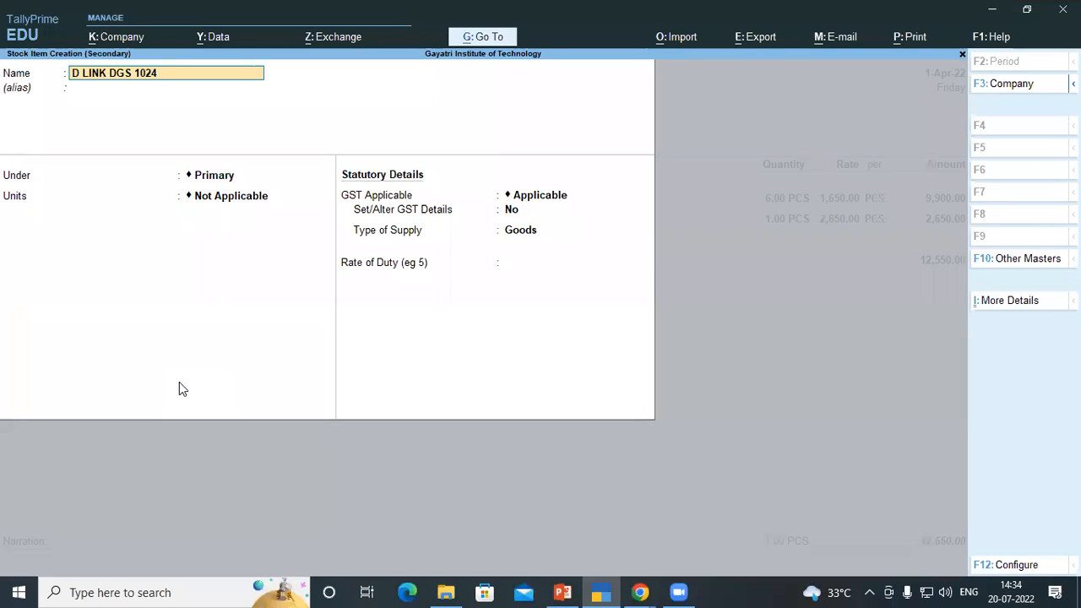
{"action": "type", "text": " 24 PORT SWITCH"}
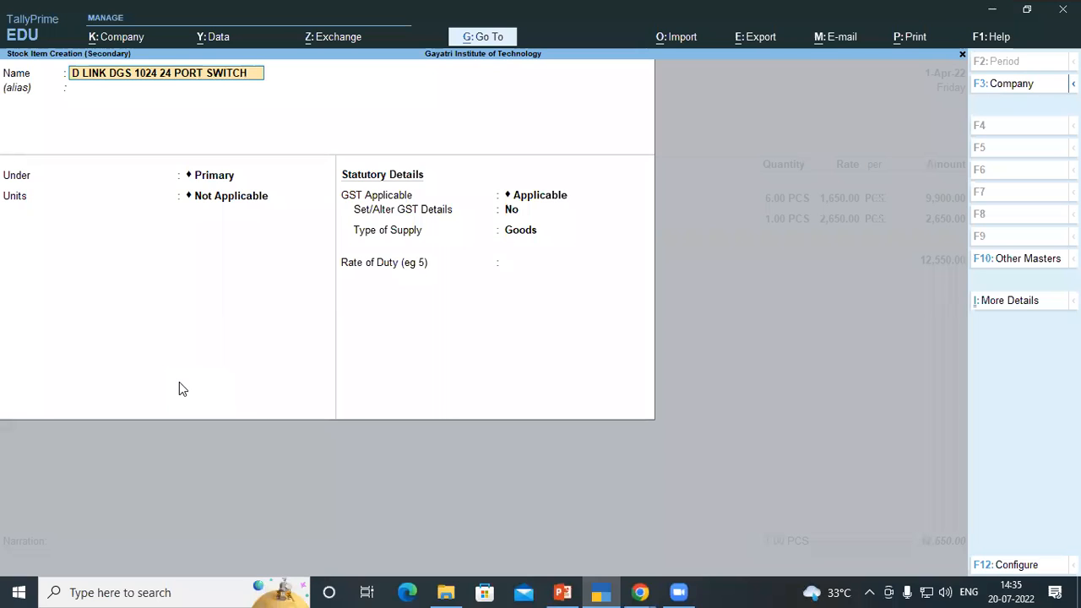
{"action": "key", "text": "Return"}
{"action": "key", "text": "Return"}
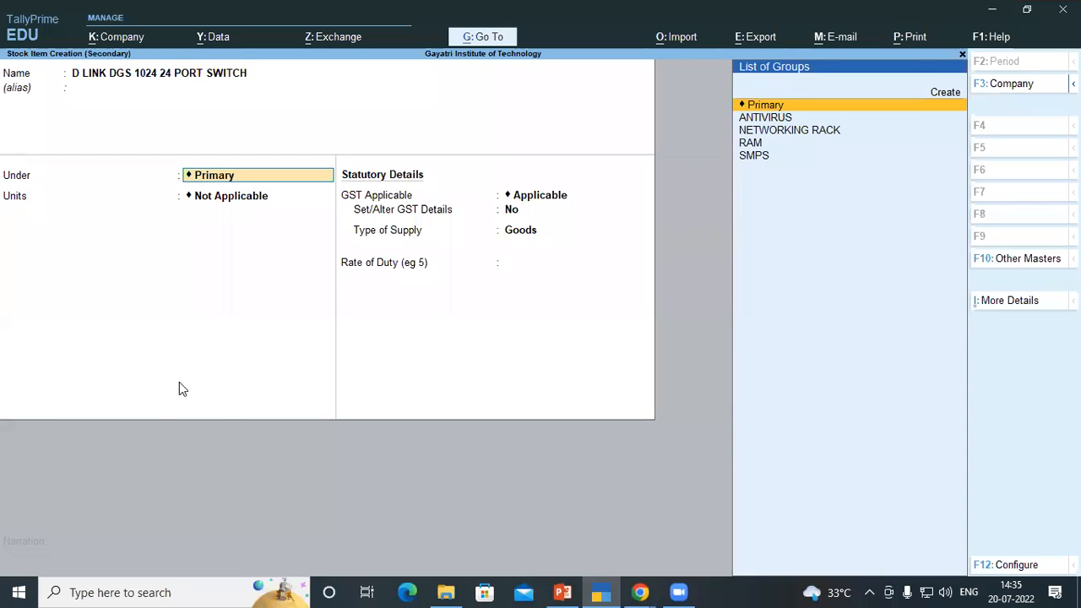
Create a new stock group named SWITCH under Primary while assigning the switch item's group
{"action": "key", "text": "alt"}
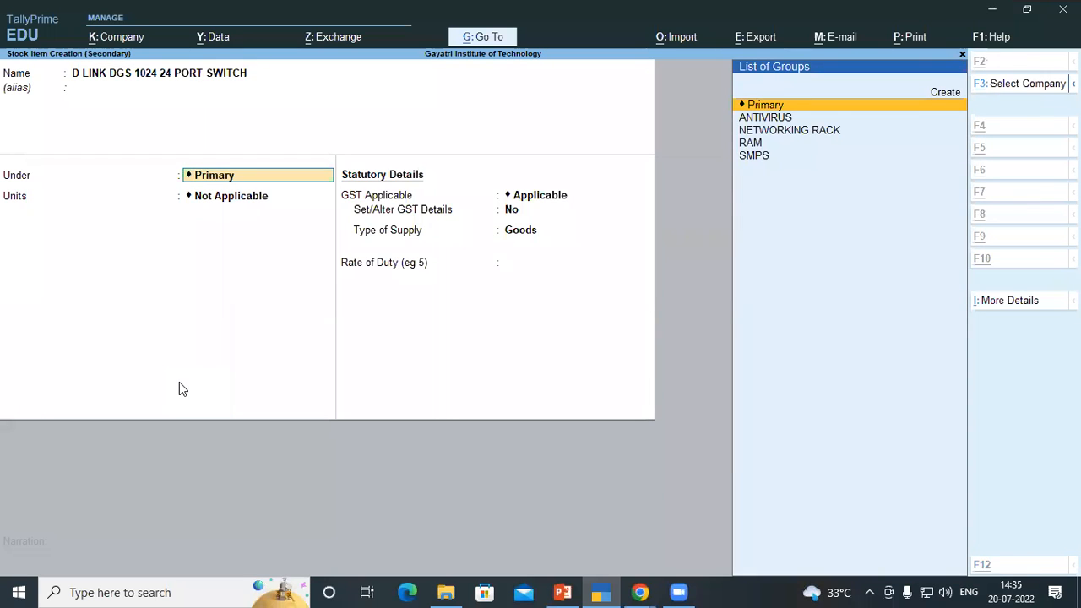
{"action": "key", "text": "alt+c"}
{"action": "type", "text": "S"}
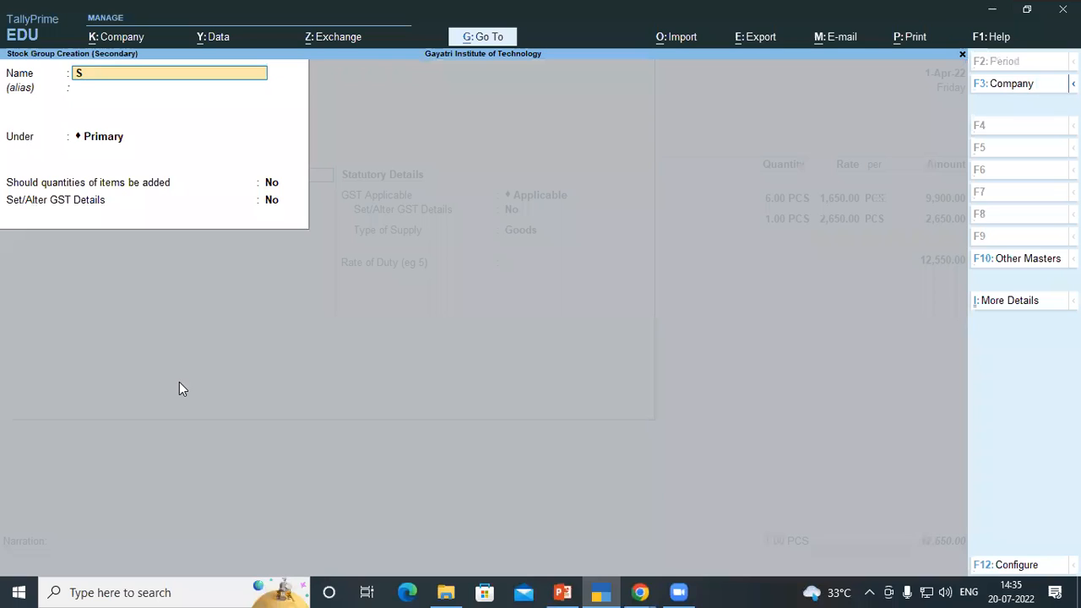
{"action": "type", "text": "WITCH"}
{"action": "key", "text": "BackSpace"}
{"action": "key", "text": "BackSpace"}
{"action": "key", "text": "BackSpace"}
{"action": "type", "text": "TCH"}
{"action": "key", "text": "Return"}
{"action": "key", "text": "Return"}
{"action": "key", "text": "Return"}
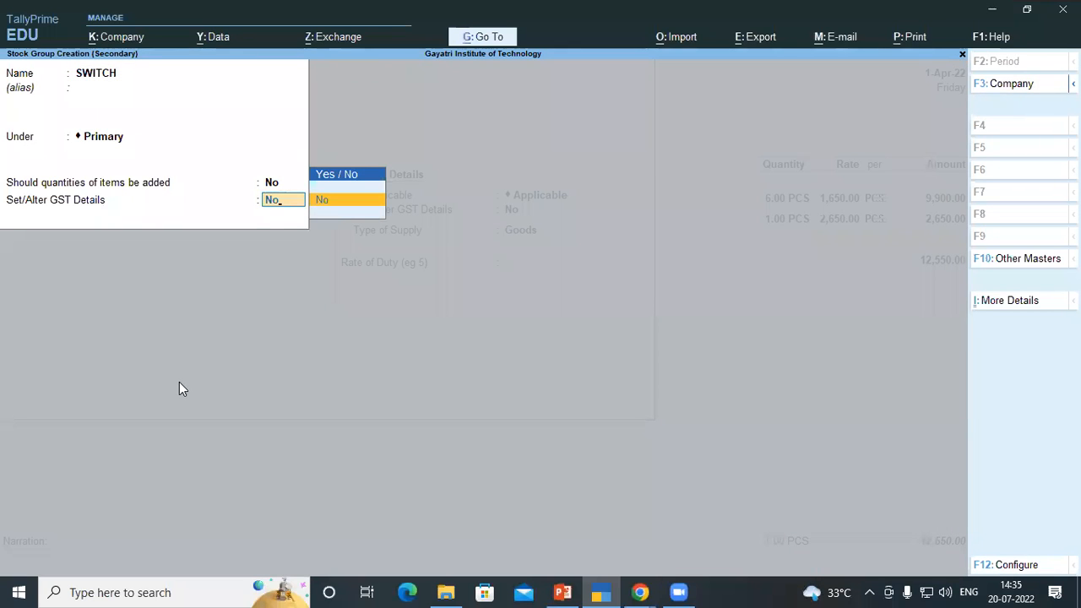
Turn on Set/Alter GST Details for the SWITCH group
{"action": "key", "text": "t"}
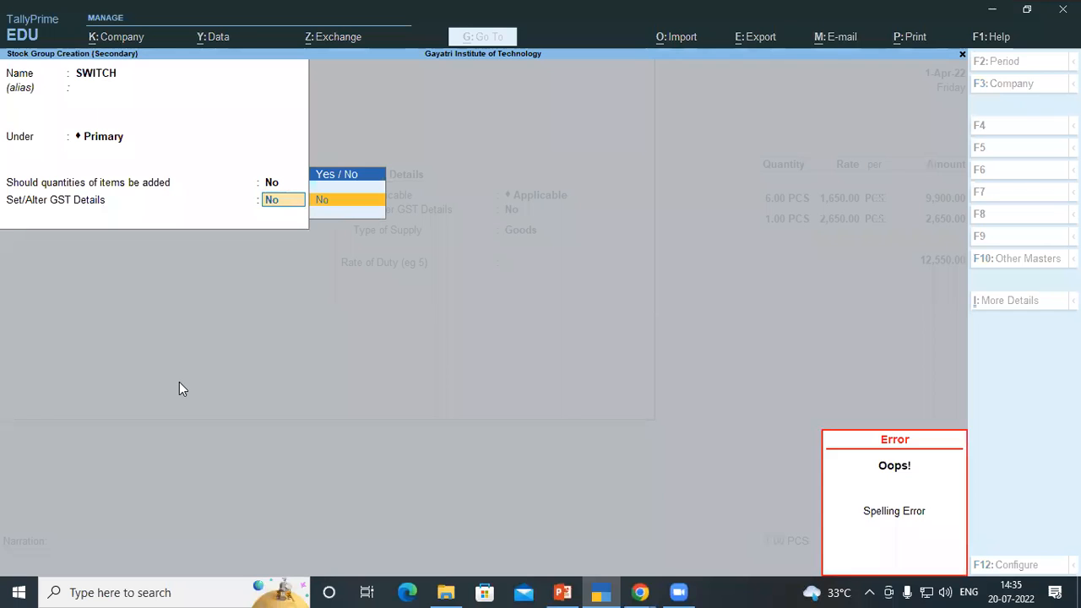
{"action": "key", "text": "BackSpace"}
{"action": "key", "text": "BackSpace"}
{"action": "type", "text": "y"}
{"action": "key", "text": "Return"}
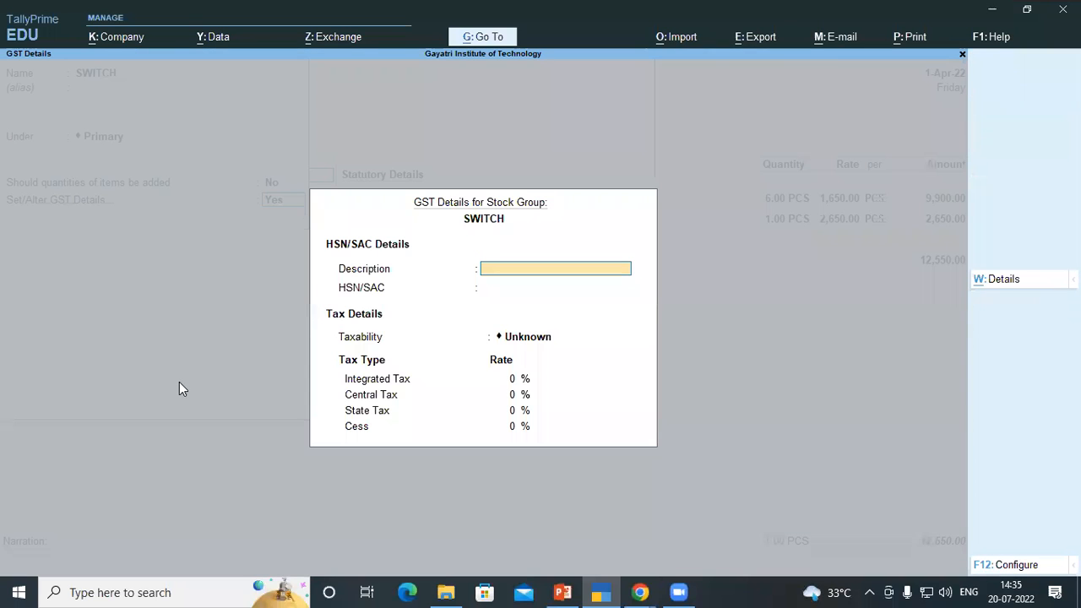
Enter the SWITCH group's HSN description as SWITCH and HSN/SAC code 85176290 from the invoice PDF
{"action": "type", "text": "W"}
{"action": "key", "text": "BackSpace"}
{"action": "type", "text": "SWITCH"}
{"action": "key", "text": "Return"}
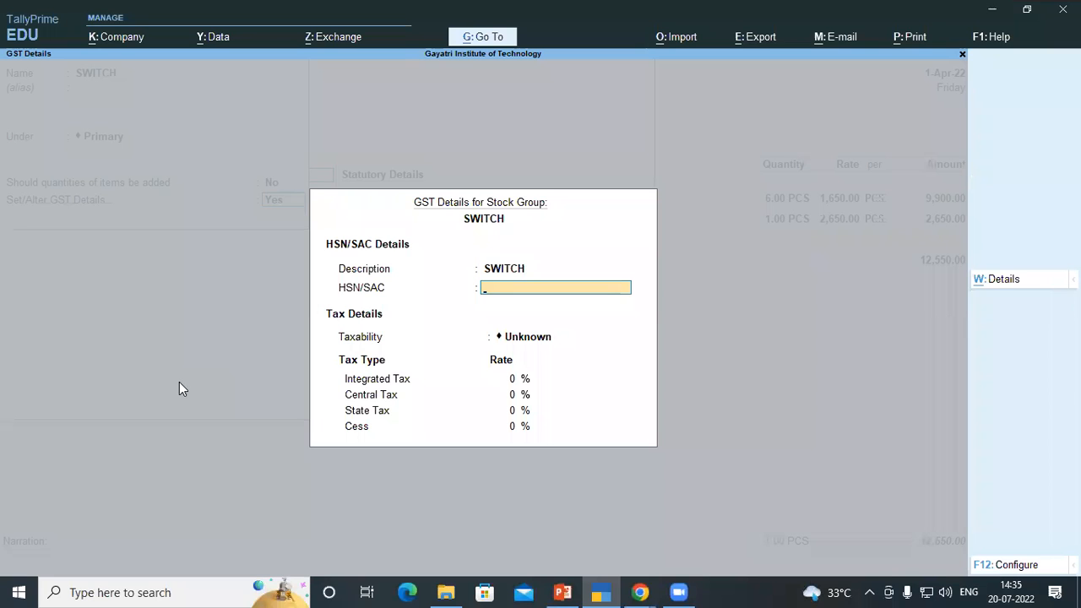
{"action": "key", "text": "alt+Tab"}
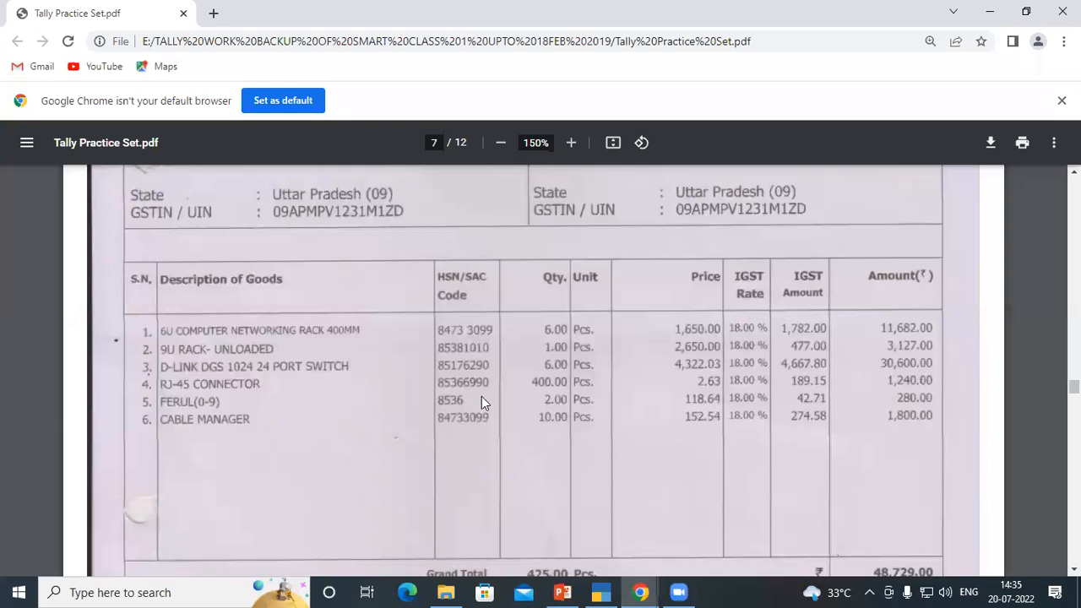
{"action": "key", "text": "alt+Tab"}
{"action": "type", "text": "8517"}
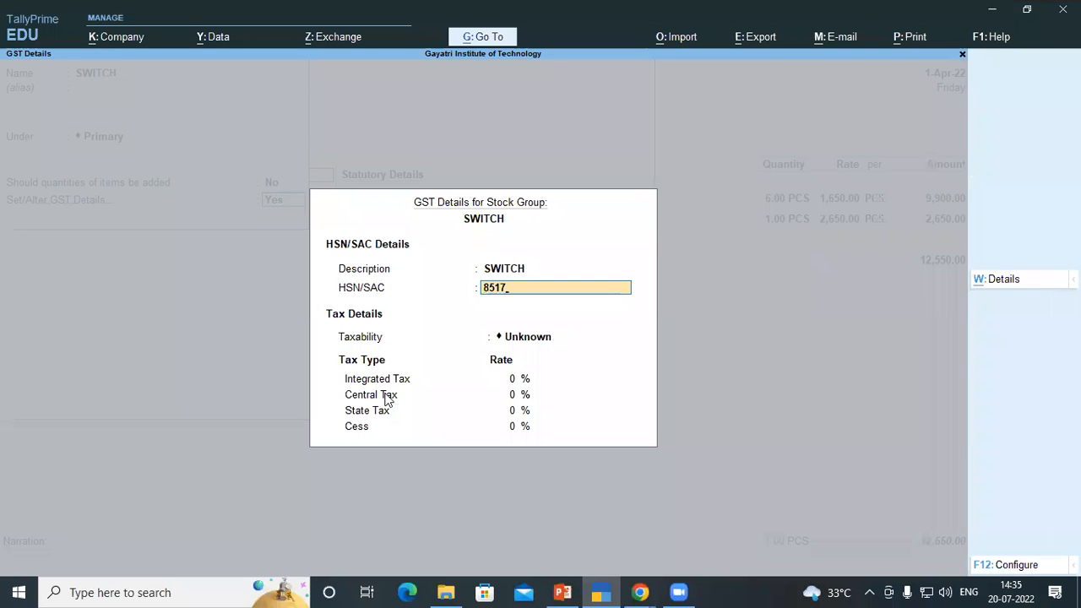
{"action": "type", "text": "6290"}
{"action": "key", "text": "Return"}
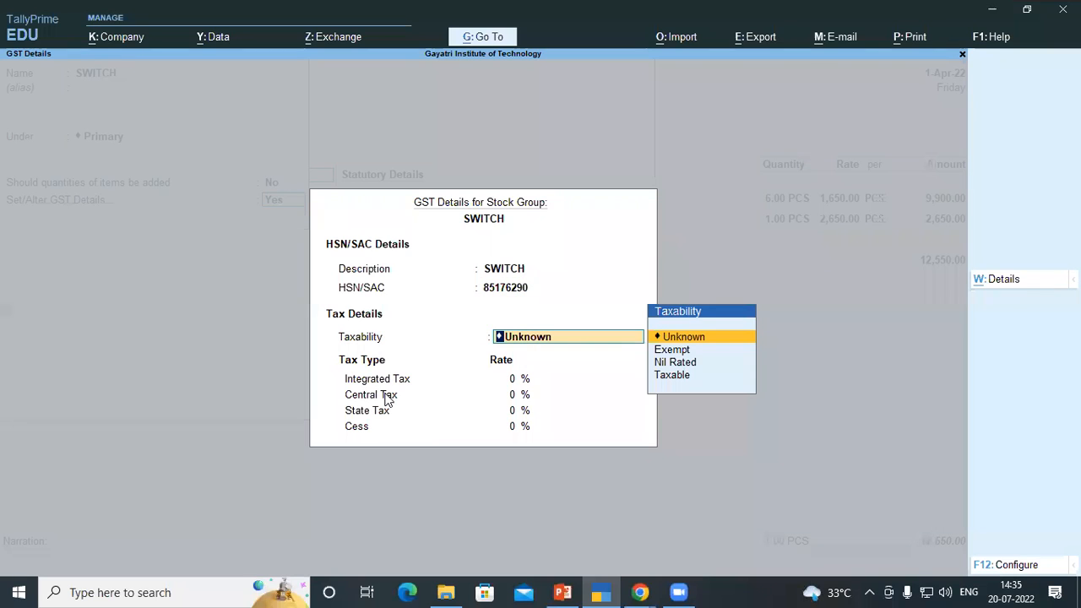
Set the SWITCH group's taxability to Taxable with 18% integrated tax and accept the GST details
{"action": "type", "text": "t"}
{"action": "key", "text": "Return"}
{"action": "type", "text": "18"}
{"action": "key", "text": "Return"}
{"action": "key", "text": "Return"}
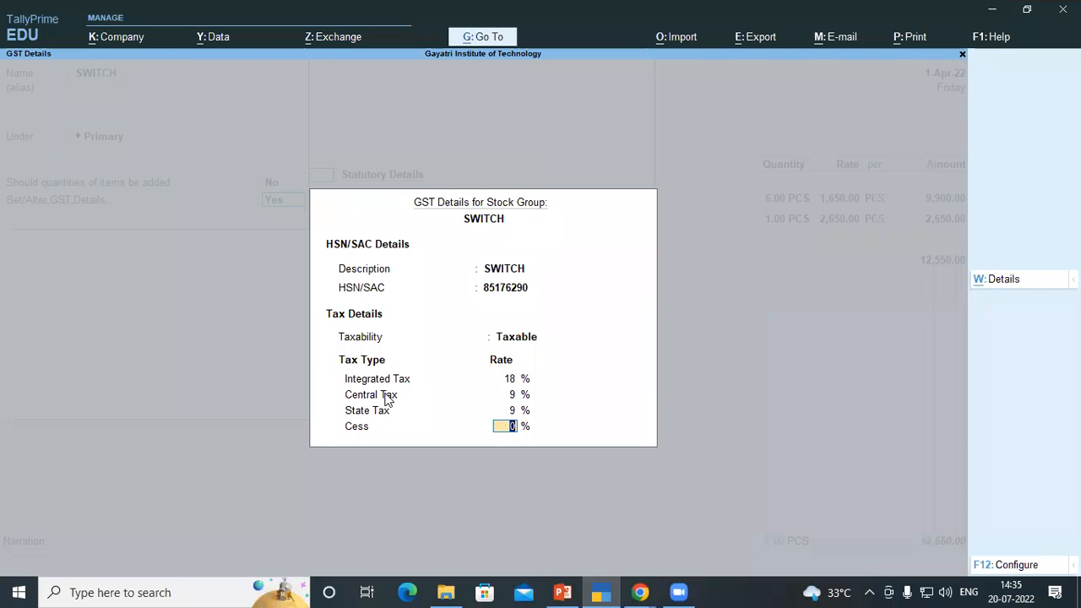
Save the SWITCH group, give the switch item the unit PCS, and add it to the voucher line
{"action": "key", "text": "Return"}
{"action": "key", "text": "Return"}
{"action": "key", "text": "Down"}
{"action": "key", "text": "Return"}
{"action": "key", "text": "Return"}
{"action": "key", "text": "Return"}
{"action": "key", "text": "Return"}
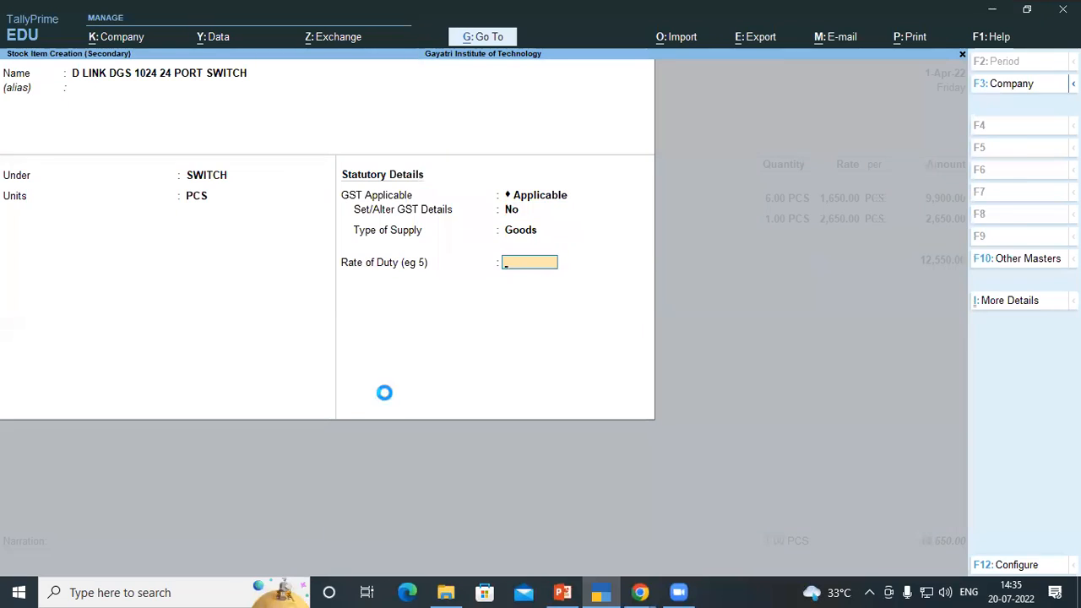
{"action": "key", "text": "Return"}
{"action": "key", "text": "Return"}
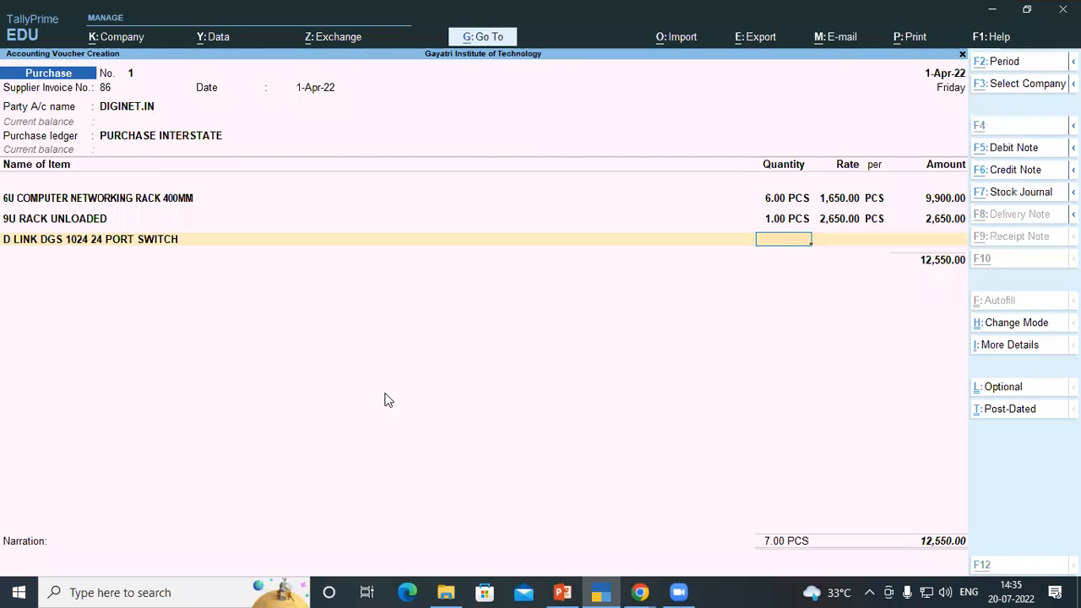
Enter 6 PCS at a rate of 4,322.03 for the D LINK DGS 1024 24 PORT SWITCH line, copying from the invoice PDF
{"action": "key", "text": "alt+Tab"}
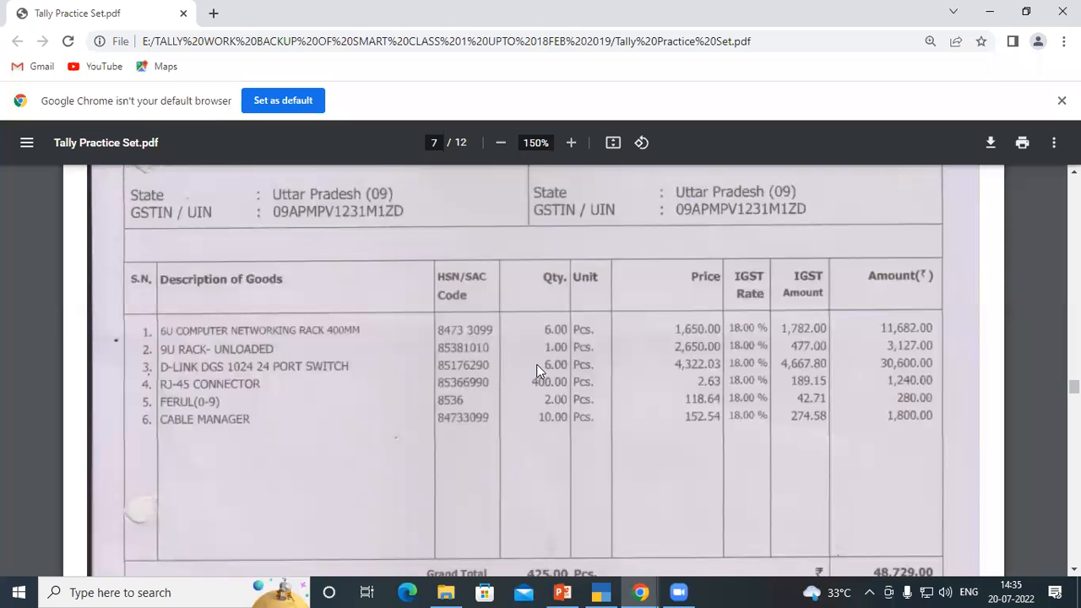
{"action": "key", "text": "alt+Tab"}
{"action": "type", "text": "6"}
{"action": "key", "text": "Return"}
{"action": "key", "text": "alt+Tab"}
{"action": "key", "text": "alt+Tab"}
{"action": "type", "text": "43"}
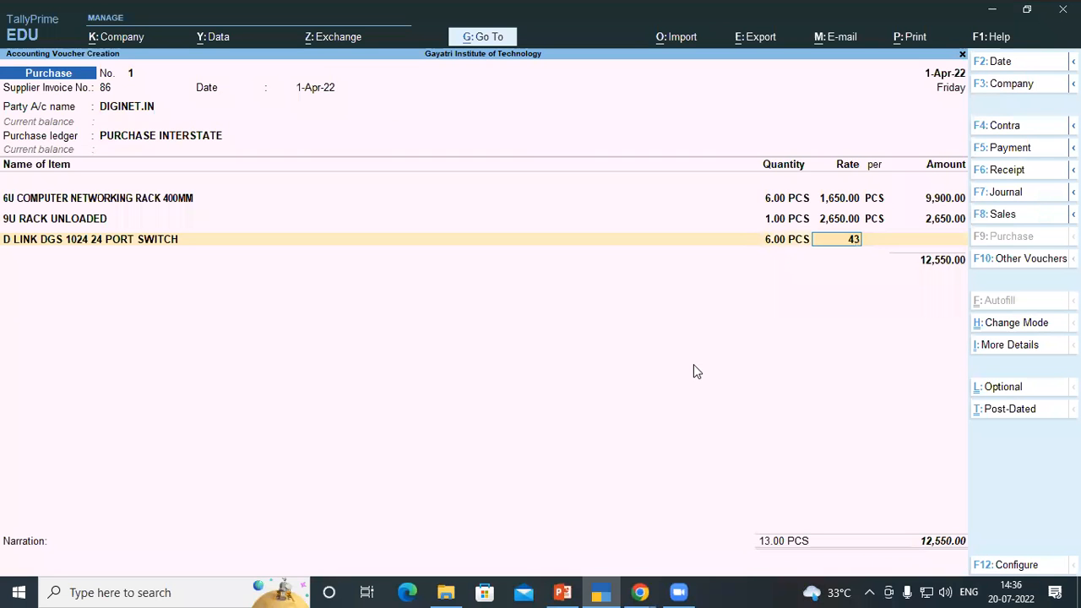
{"action": "type", "text": "22."}
{"action": "key", "text": "alt+Tab"}
Check the next invoice line in the PDF and start a new stock item named RJ 45 CONNECTOR
{"action": "key", "text": "alt+Tab"}
{"action": "type", "text": "03"}
{"action": "key", "text": "Return"}
{"action": "key", "text": "Return"}
{"action": "key", "text": "Return"}
{"action": "key", "text": "alt"}
{"action": "key", "text": "alt+Tab"}
{"action": "scroll", "coordinate": [325, 363], "scroll_direction": "down", "scroll_amount": 2}
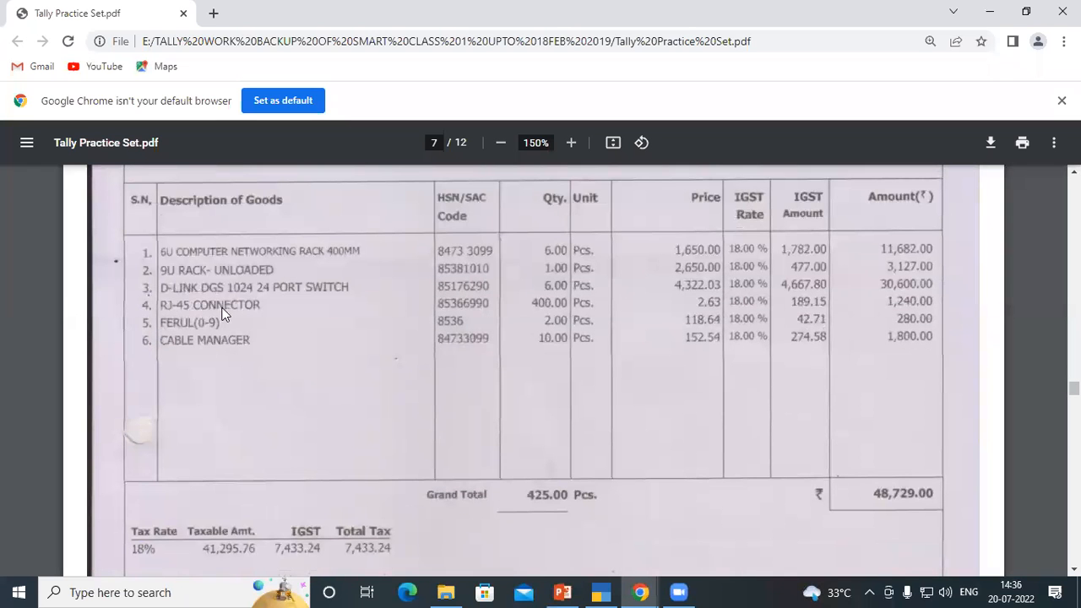
{"action": "key", "text": "alt+Tab"}
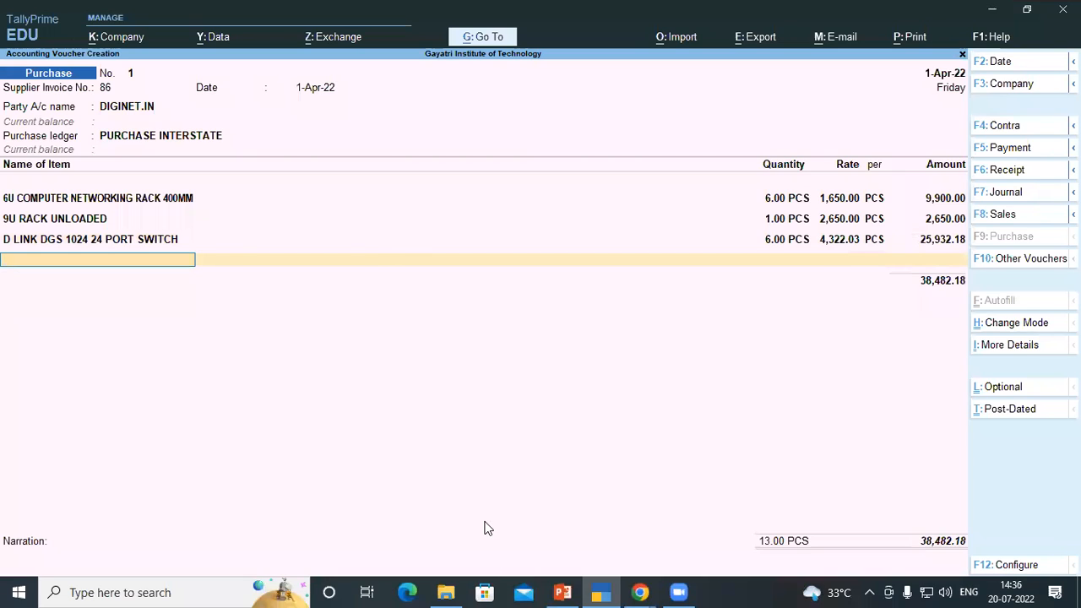
{"action": "key", "text": "alt+c"}
{"action": "type", "text": "R"}
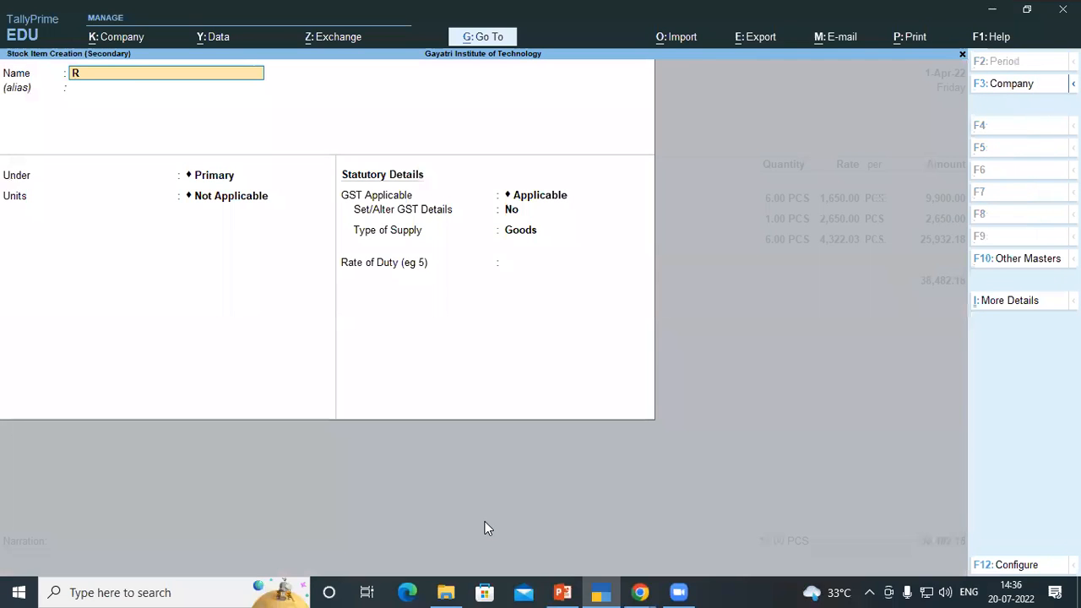
{"action": "type", "text": "J 45 CONNECTO"}
{"action": "key", "text": "BackSpace"}
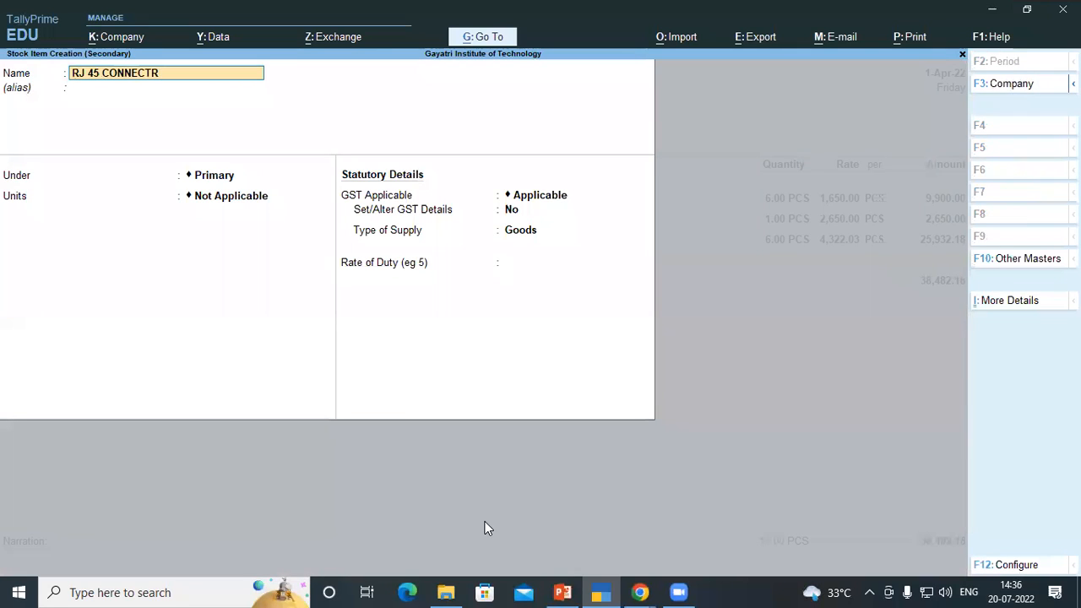
{"action": "type", "text": "OR"}
{"action": "key", "text": "BackSpace"}
{"action": "key", "text": "BackSpace"}
{"action": "type", "text": "OR"}
{"action": "key", "text": "Return"}
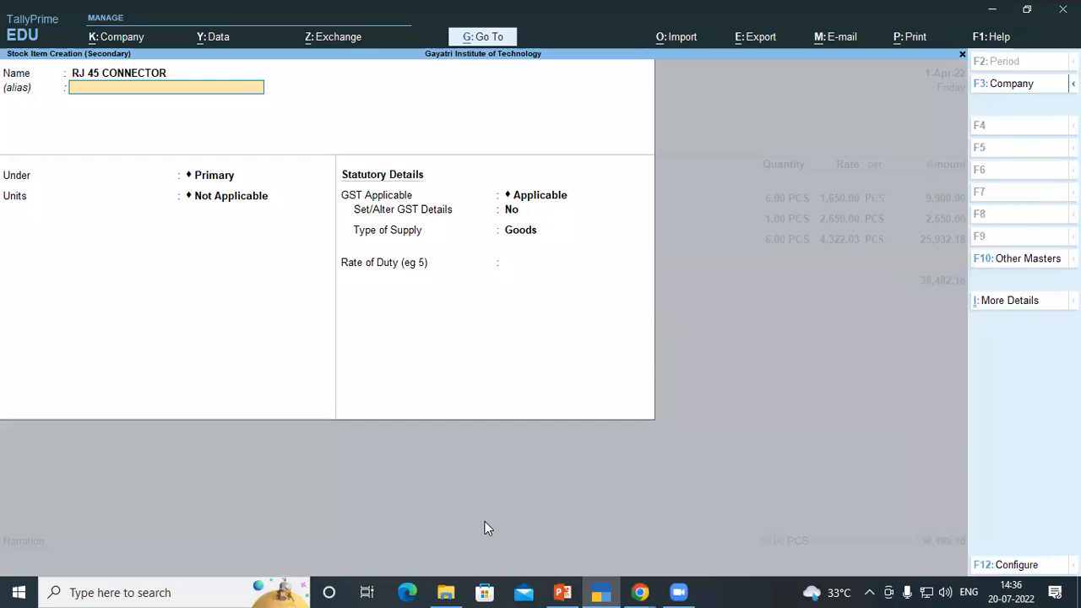
{"action": "key", "text": "Return"}
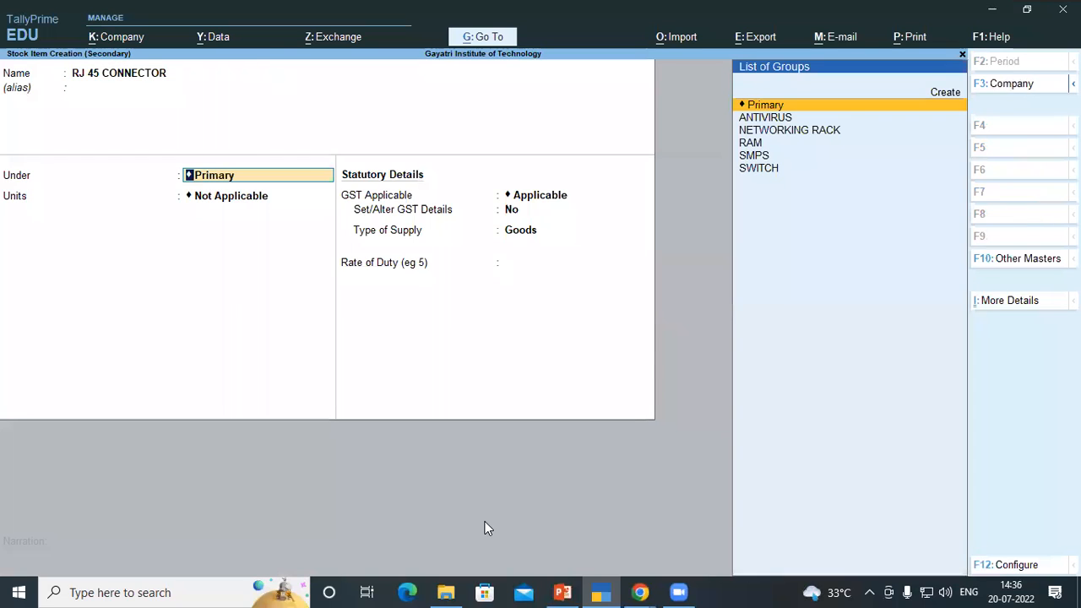
Create a stock group named CONNECTOR under Primary and turn on its Set/Alter GST Details
{"action": "key", "text": "ctrl"}
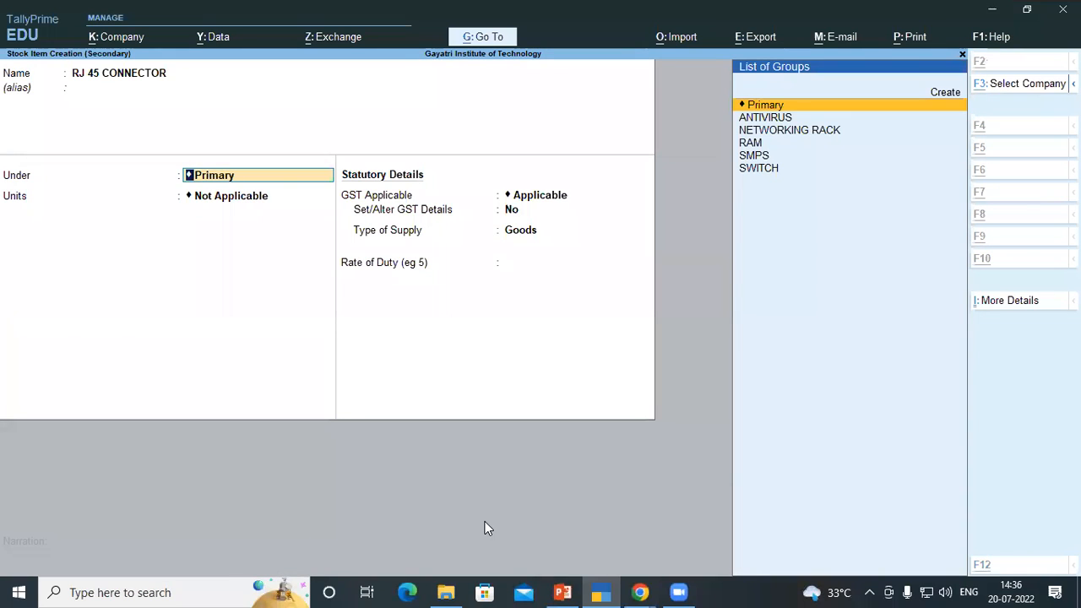
{"action": "key", "text": "alt+c"}
{"action": "type", "text": "C"}
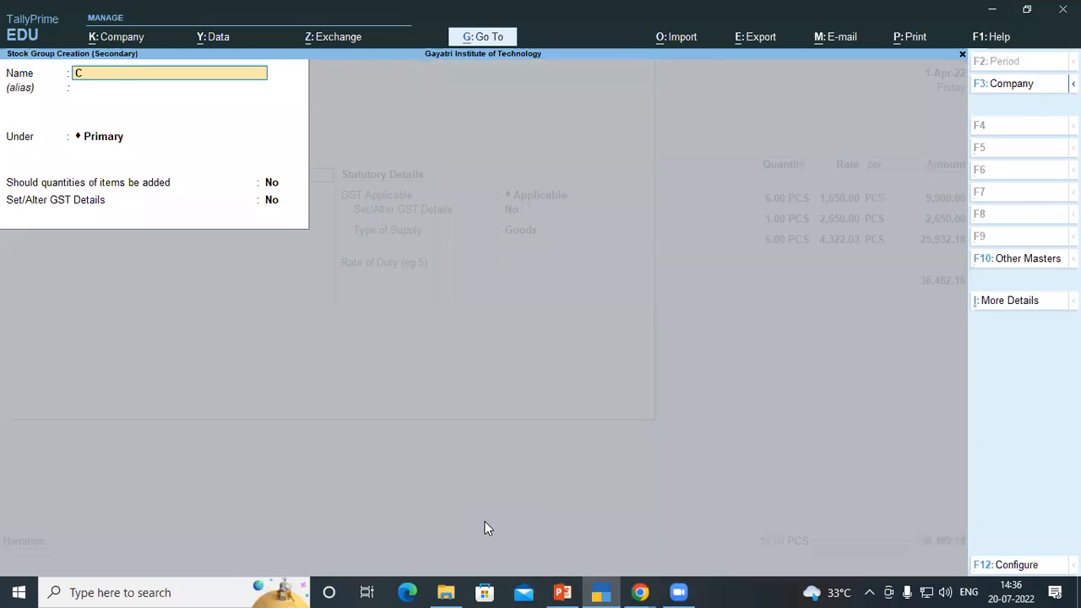
{"action": "type", "text": "ONNECTOR"}
{"action": "key", "text": "Return"}
{"action": "key", "text": "Return"}
{"action": "key", "text": "Return"}
{"action": "key", "text": "Return"}
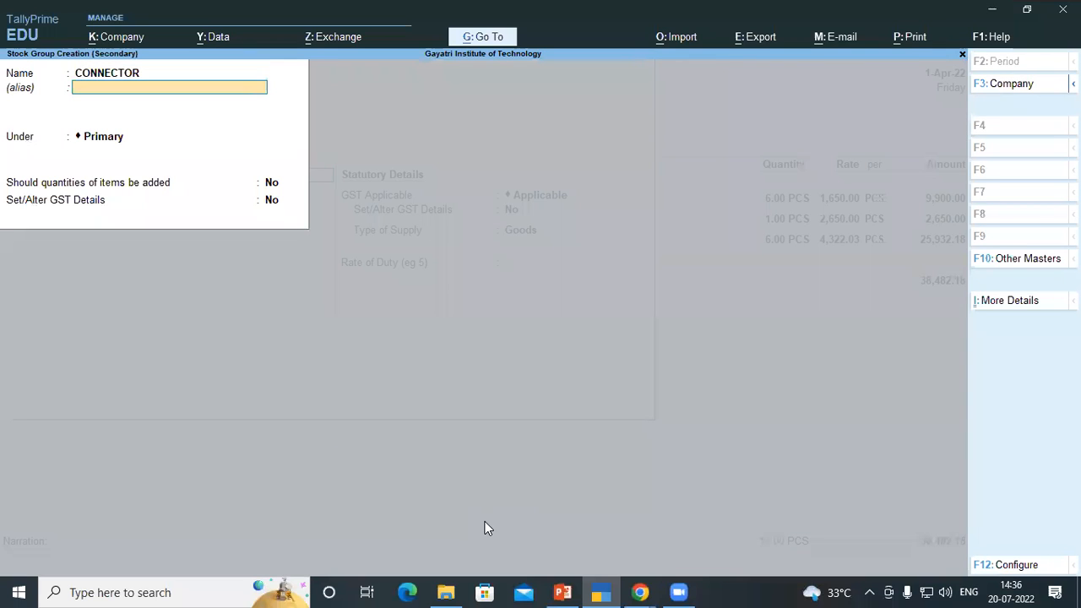
{"action": "key", "text": "y"}
{"action": "key", "text": "Return"}
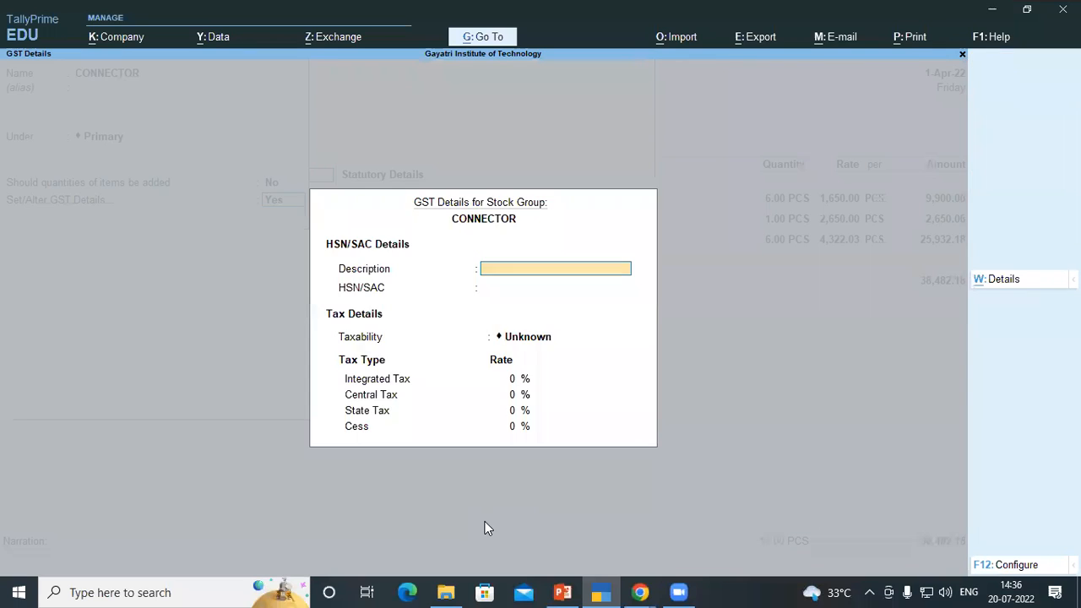
Enter the CONNECTOR group's HSN description as CONNECTOR and HSN/SAC code 85366990 from the invoice PDF
{"action": "type", "text": "CONNECTRO"}
{"action": "key", "text": "BackSpace"}
{"action": "key", "text": "BackSpace"}
{"action": "type", "text": "OR"}
{"action": "key", "text": "Return"}
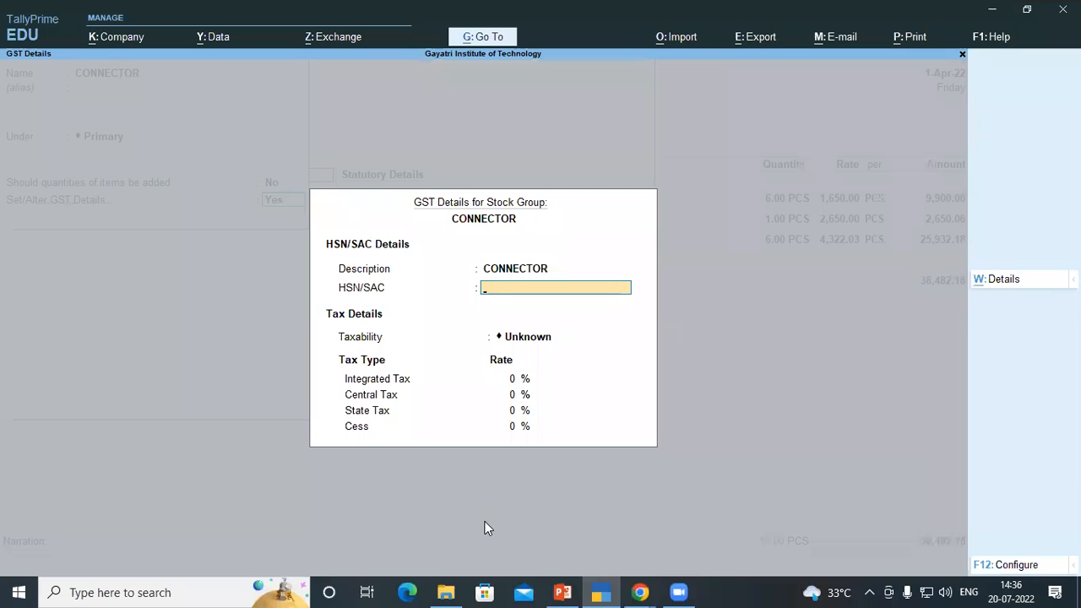
{"action": "key", "text": "alt+Tab"}
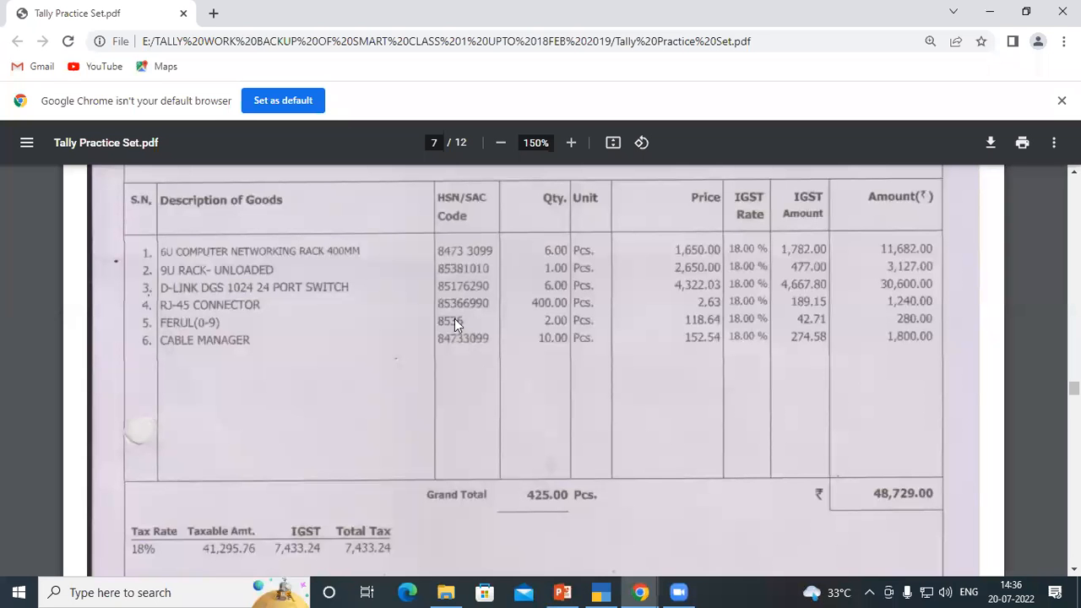
{"action": "key", "text": "alt+Tab"}
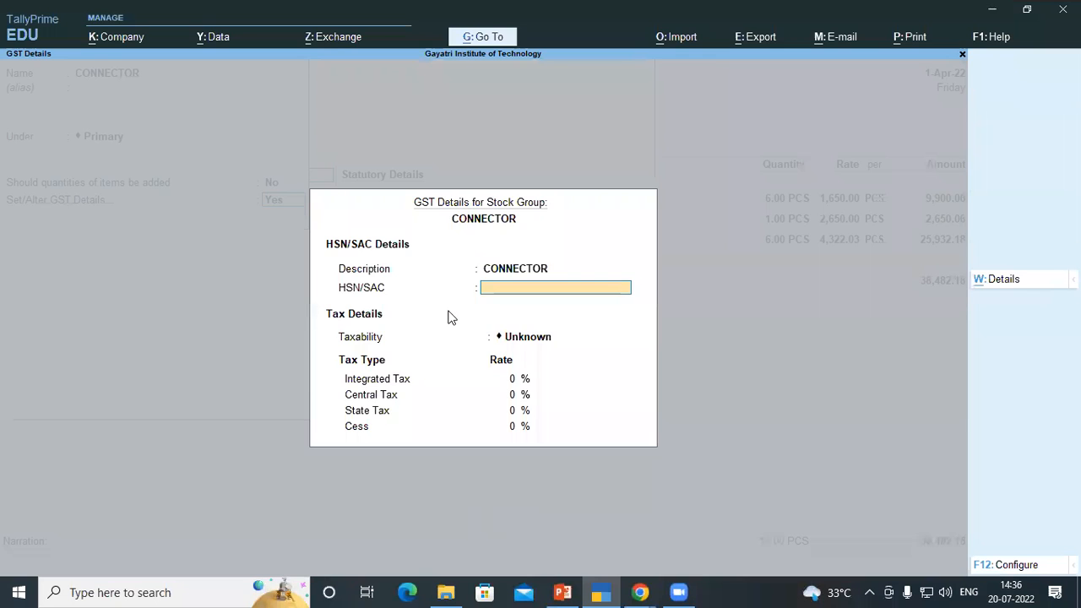
{"action": "type", "text": "8536"}
{"action": "key", "text": "alt+Tab"}
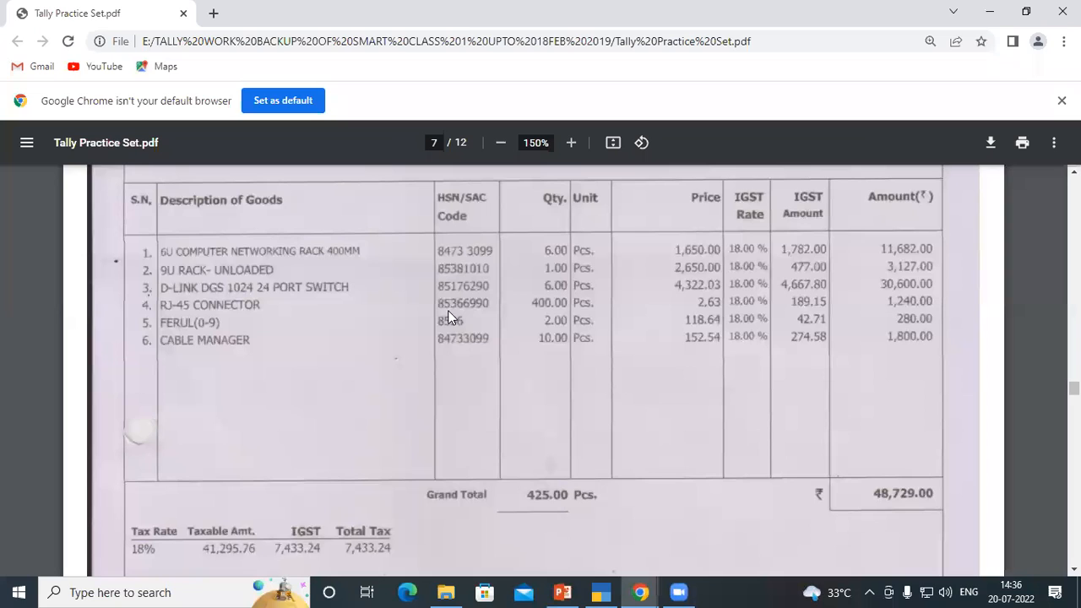
{"action": "key", "text": "alt+Tab"}
{"action": "type", "text": "6990"}
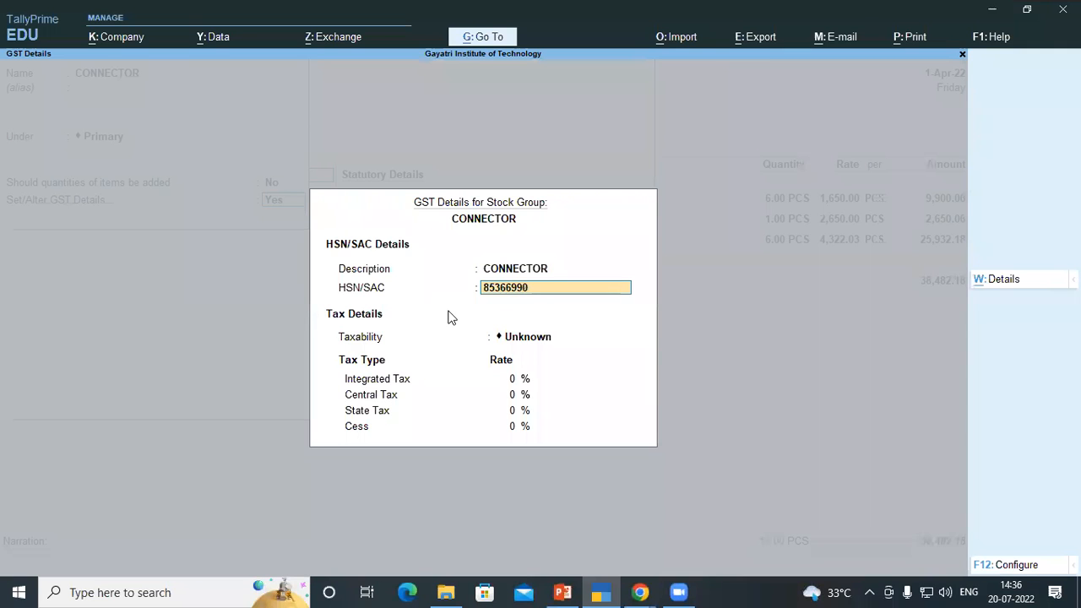
{"action": "key", "text": "Return"}
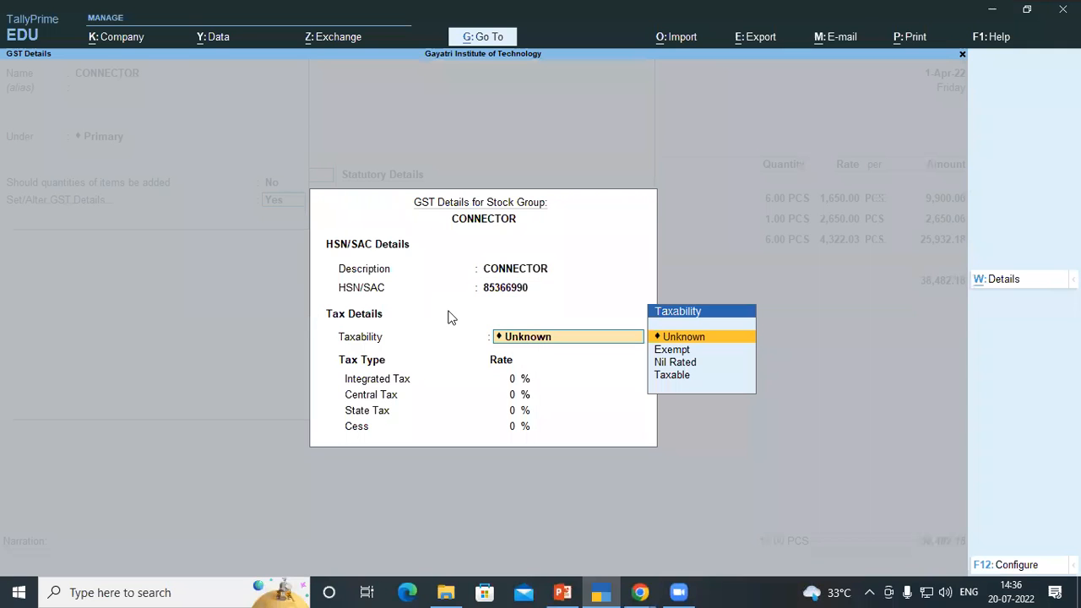
Set the CONNECTOR group's taxability to Taxable with 18% integrated tax
{"action": "key", "text": "Down"}
{"action": "key", "text": "Down"}
{"action": "key", "text": "Down"}
{"action": "key", "text": "Return"}
{"action": "type", "text": "18"}
{"action": "key", "text": "Return"}
Save the CONNECTOR group, give the connector item the unit PCS, and add it to the voucher line
{"action": "key", "text": "Return"}
{"action": "key", "text": "Return"}
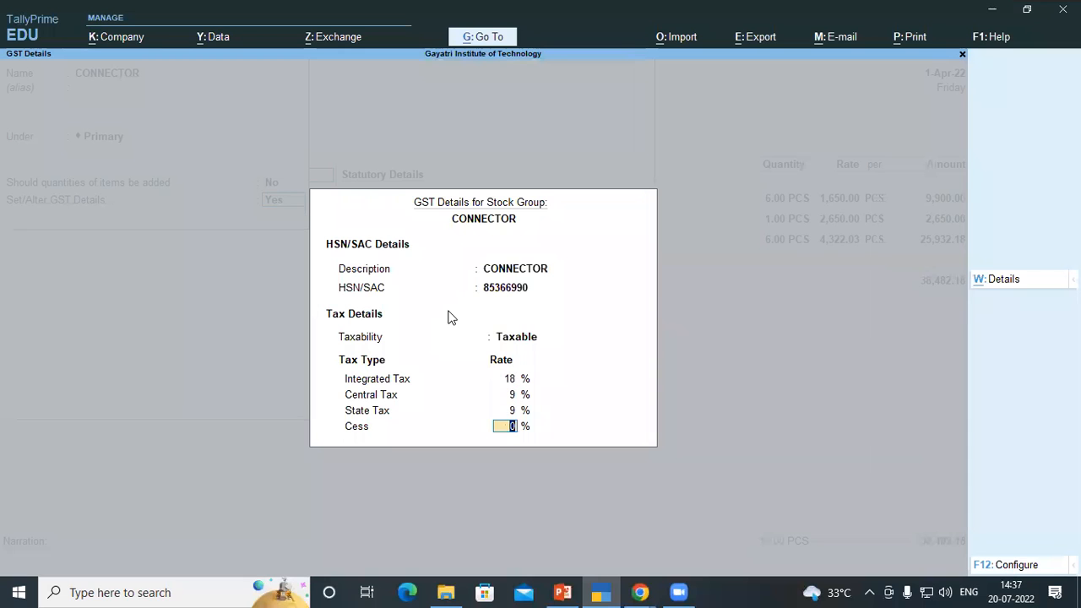
{"action": "key", "text": "Return"}
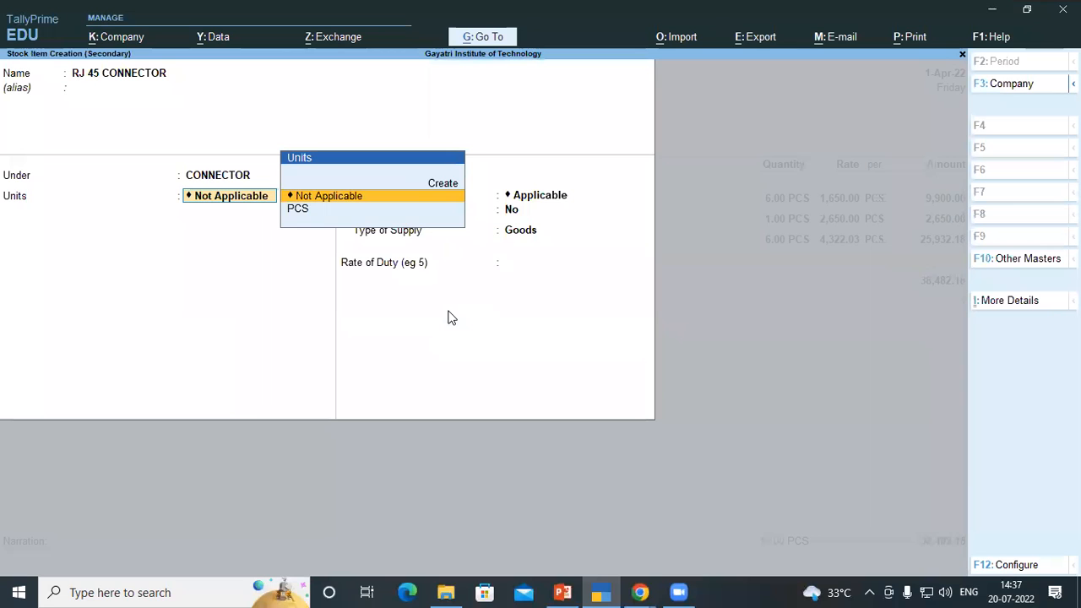
{"action": "key", "text": "Down"}
{"action": "key", "text": "Return"}
{"action": "key", "text": "Return"}
{"action": "key", "text": "Return"}
{"action": "key", "text": "Return"}
{"action": "key", "text": "Return"}
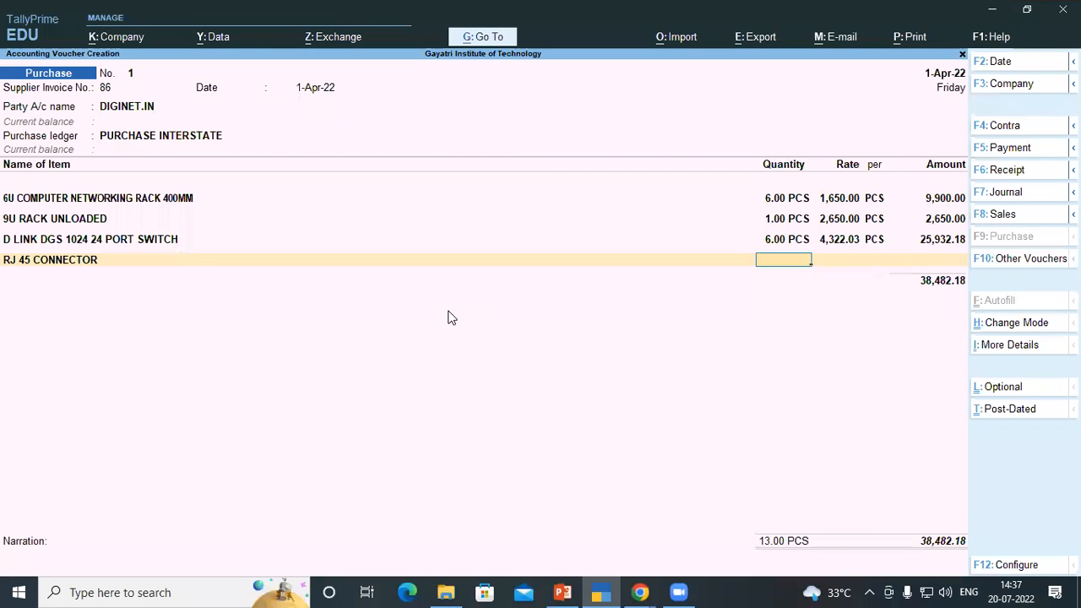
Enter 400 PCS at a rate of 2.63 for the RJ 45 CONNECTOR line, copying from the invoice PDF
{"action": "key", "text": "alt+Tab"}
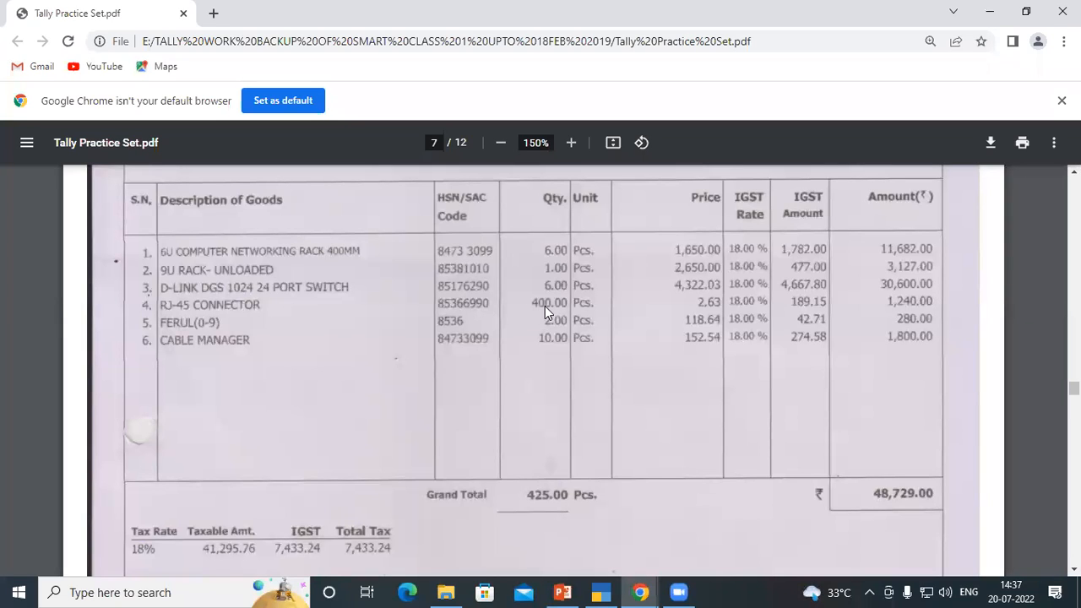
{"action": "key", "text": "alt+Tab"}
{"action": "type", "text": "400"}
{"action": "key", "text": "Return"}
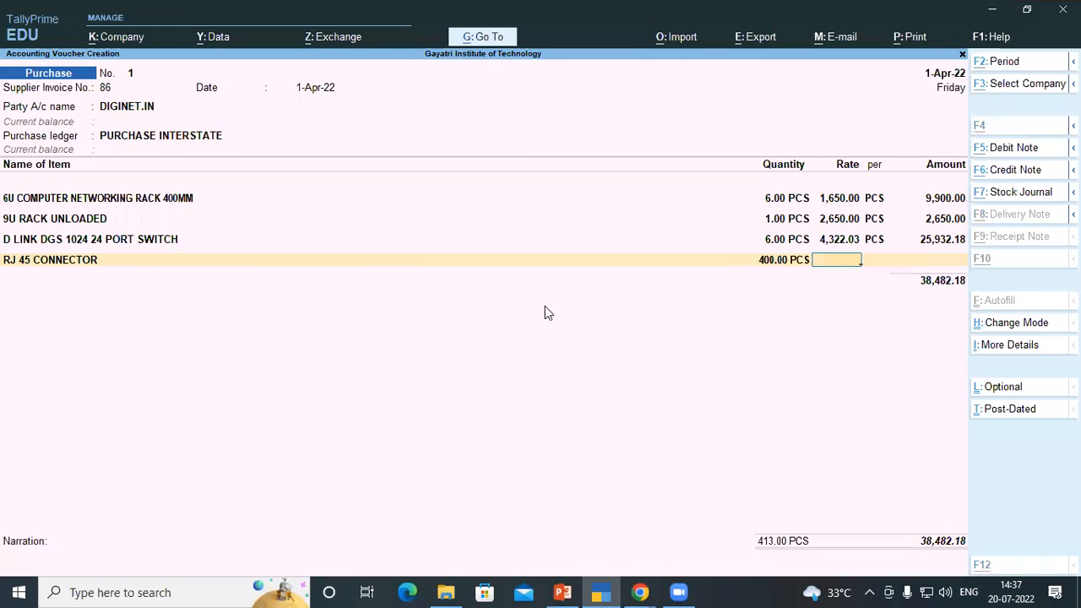
{"action": "key", "text": "alt+Tab"}
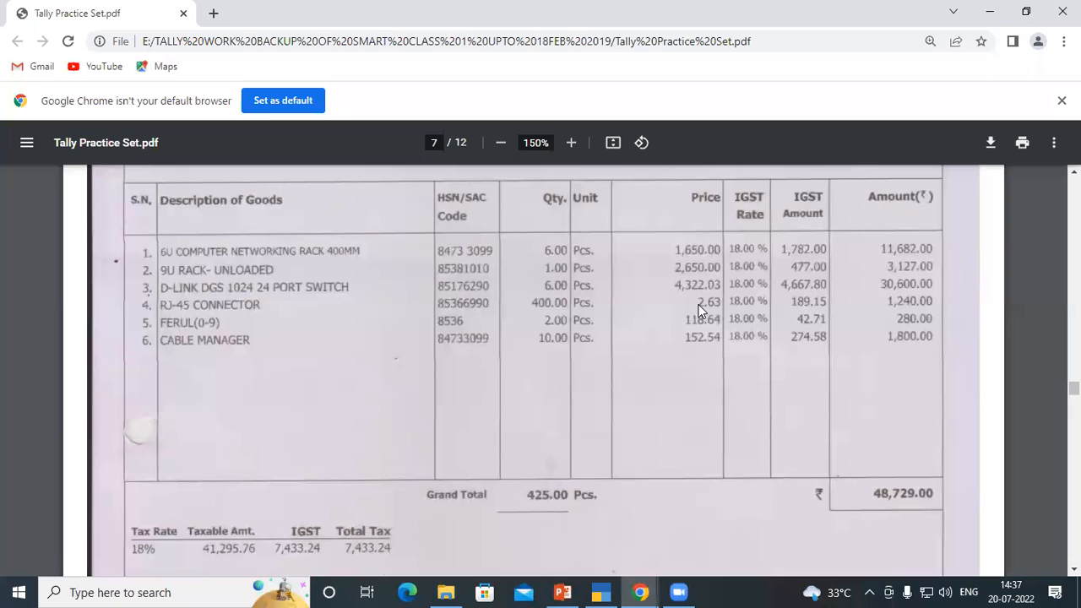
{"action": "key", "text": "alt+Tab"}
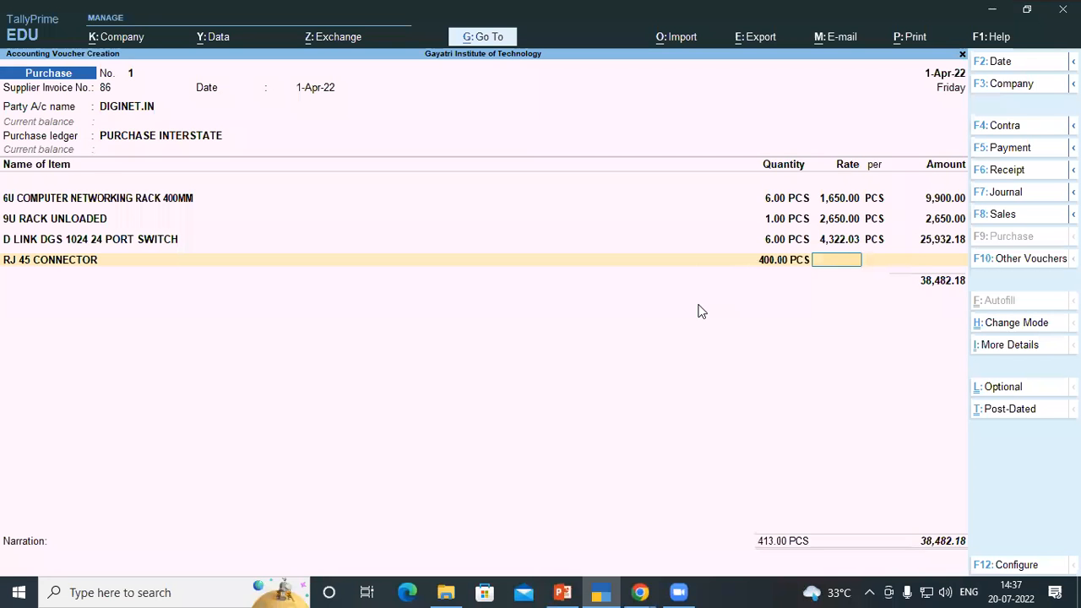
{"action": "type", "text": "2.63"}
{"action": "key", "text": "Return"}
{"action": "key", "text": "Return"}
{"action": "key", "text": "Return"}
Start a new stock item named FERUL 0-9 from the next voucher item line
{"action": "key", "text": "alt+Tab"}
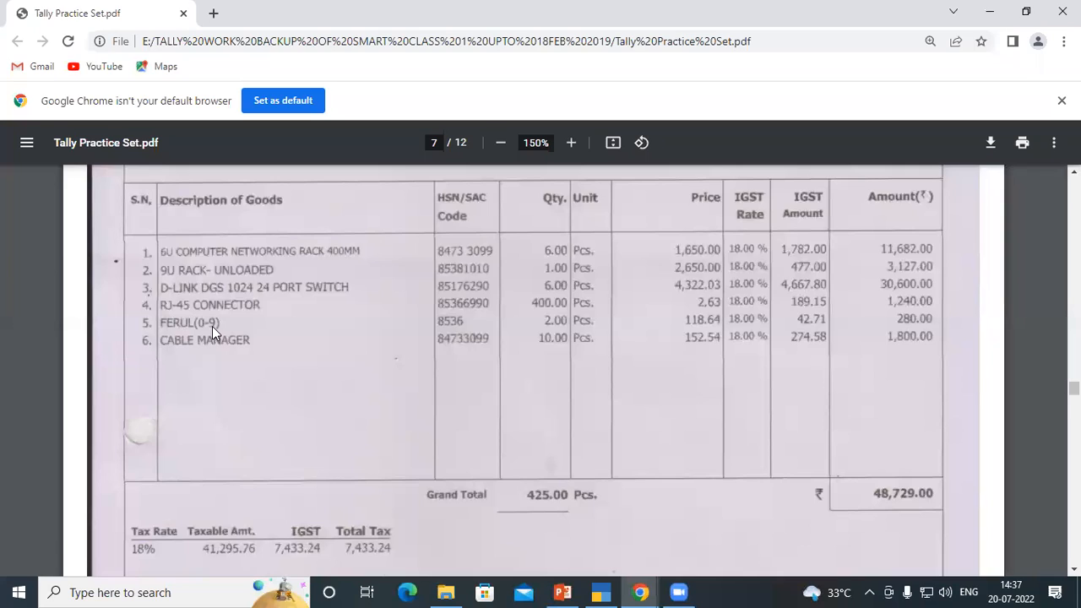
{"action": "key", "text": "alt+Tab"}
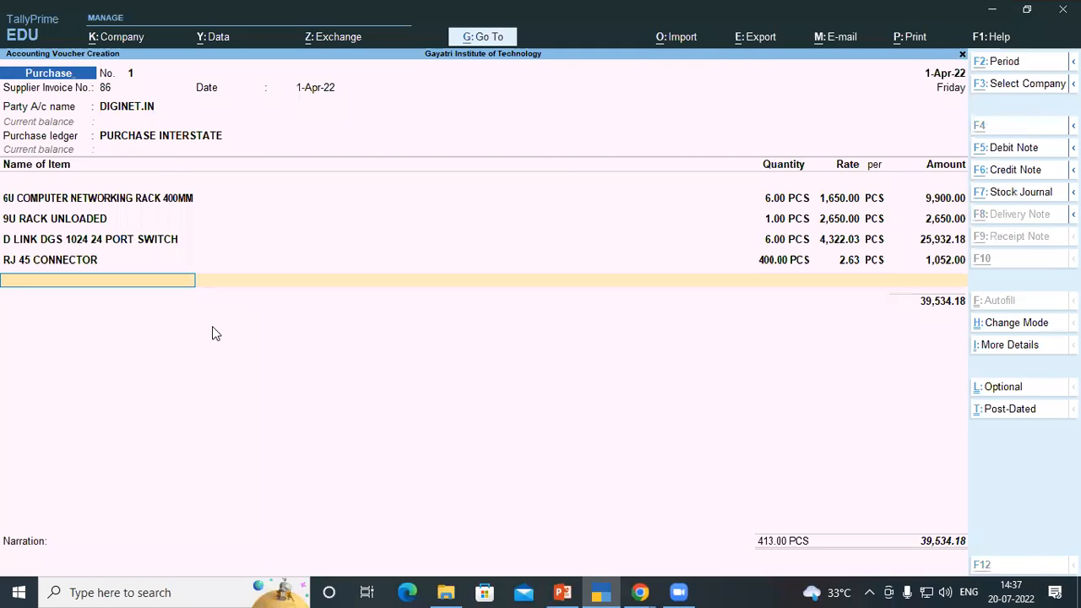
{"action": "key", "text": "alt+c"}
{"action": "type", "text": "FER"}
{"action": "key", "text": "BackSpace"}
{"action": "key", "text": "BackSpace"}
{"action": "type", "text": "ERUL"}
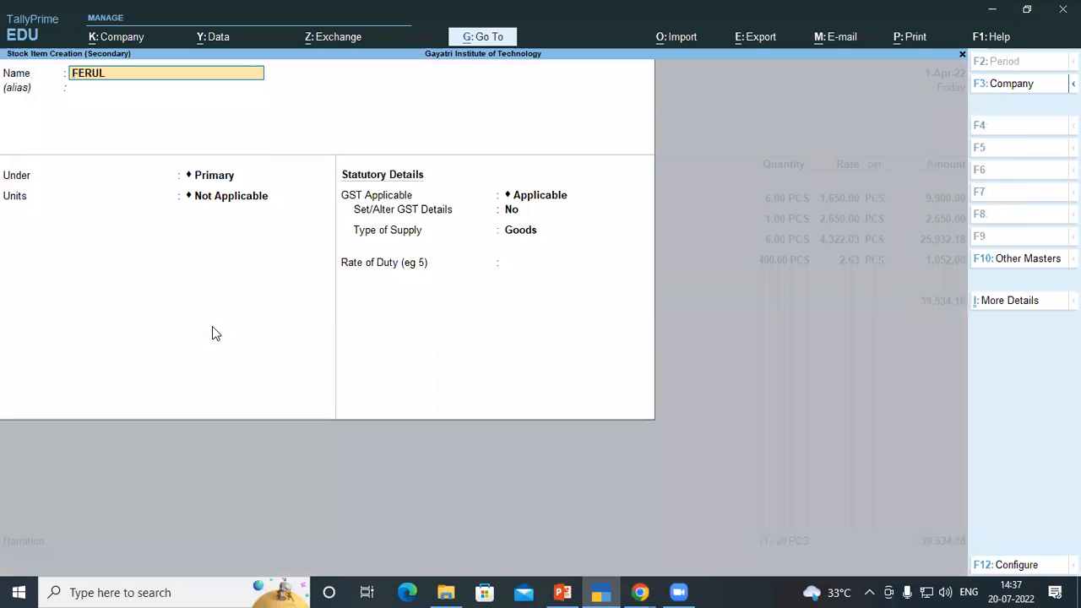
{"action": "type", "text": " 0-9"}
{"action": "key", "text": "Return"}
{"action": "key", "text": "Return"}
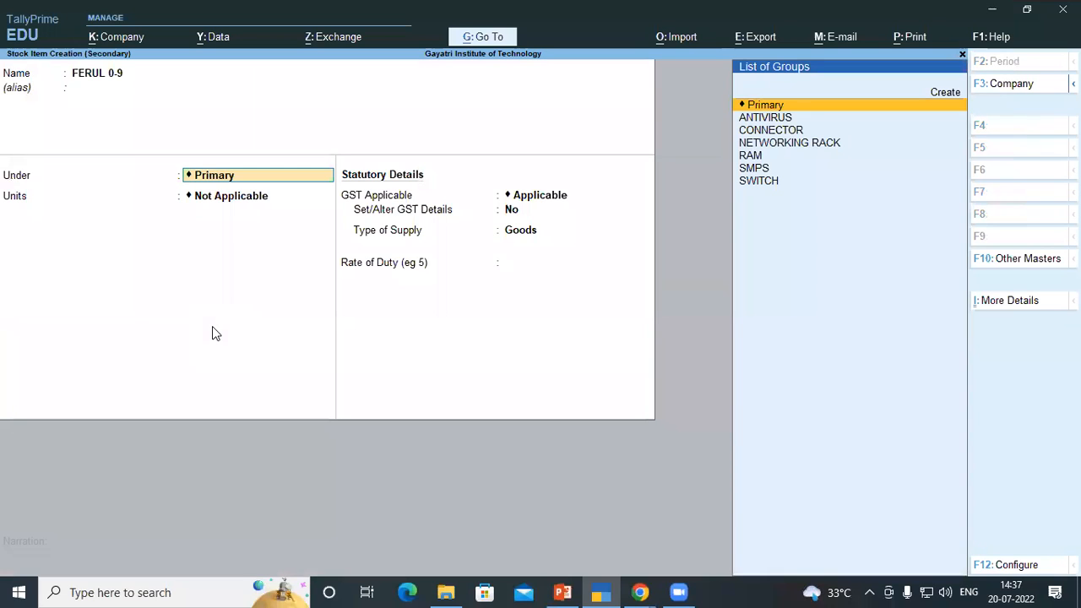
Put FERUL 0-9 under the CONNECTOR group with unit PCS, save it and add it to the voucher line
{"action": "key", "text": "Down"}
{"action": "key", "text": "Down"}
{"action": "key", "text": "Return"}
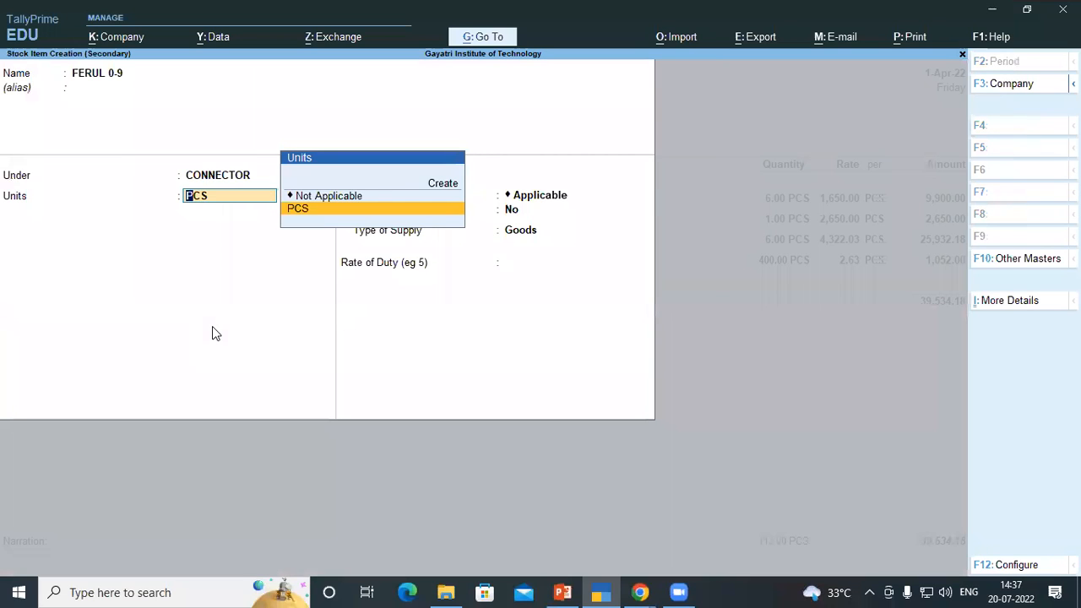
{"action": "key", "text": "Return"}
{"action": "key", "text": "Return"}
{"action": "key", "text": "Return"}
{"action": "key", "text": "Return"}
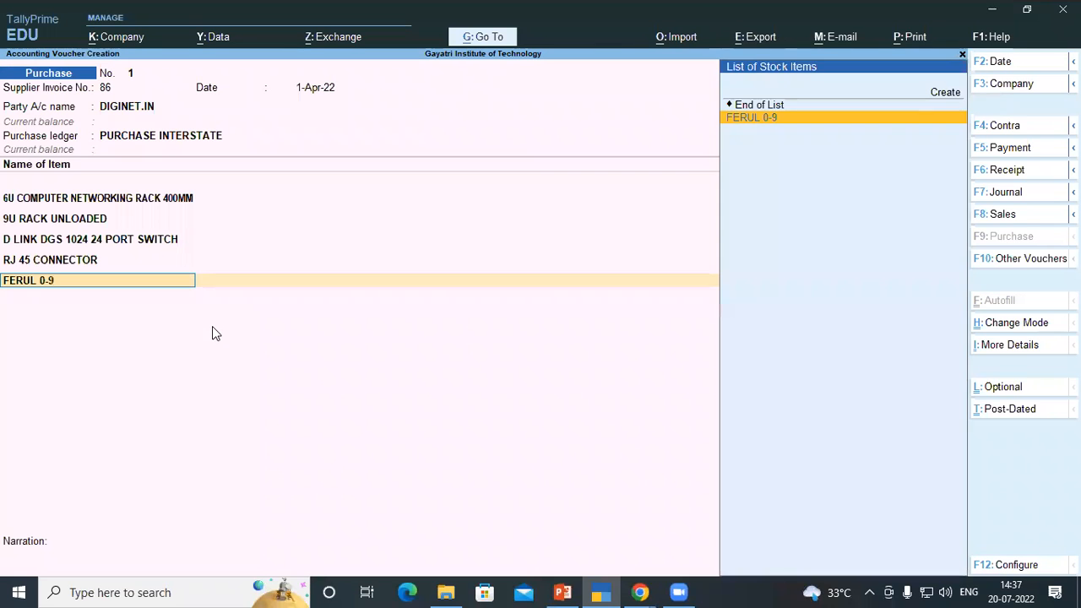
{"action": "key", "text": "Return"}
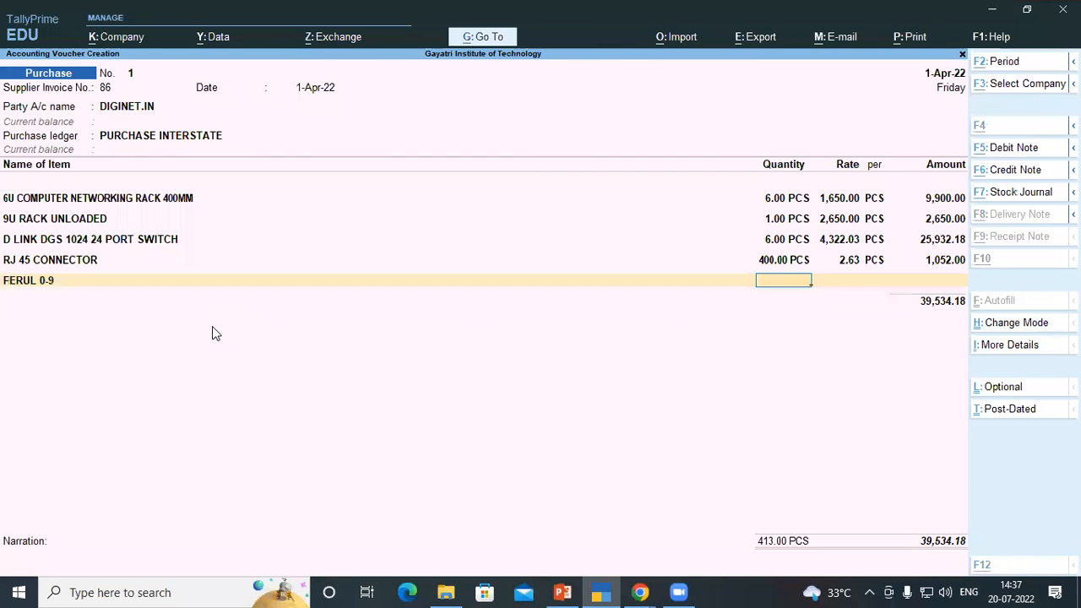
Enter 2 PCS at a rate of 118.64 for the FERUL 0-9 line, copying from the invoice PDF
{"action": "key", "text": "alt+Tab"}
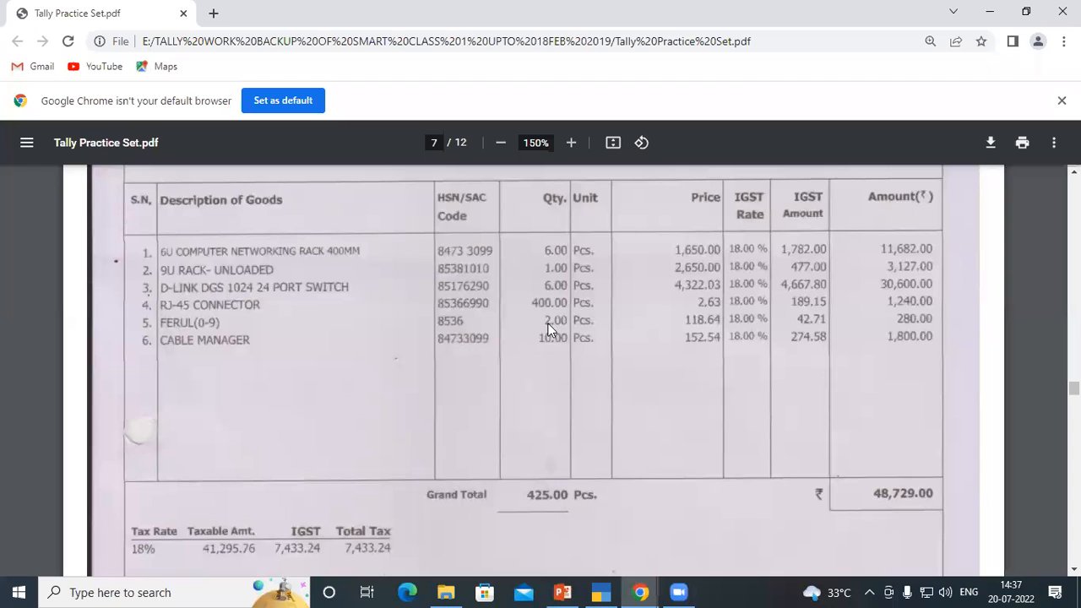
{"action": "key", "text": "alt+Tab"}
{"action": "type", "text": "2"}
{"action": "key", "text": "Return"}
{"action": "key", "text": "alt+Tab"}
{"action": "key", "text": "alt+Tab"}
{"action": "type", "text": "118"}
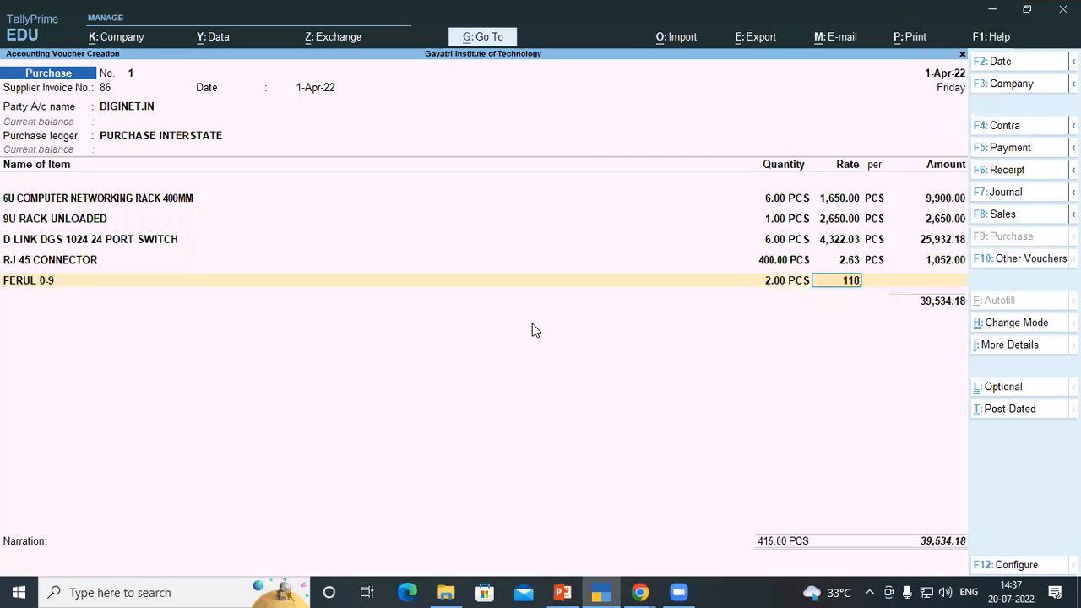
{"action": "type", "text": ".64"}
{"action": "key", "text": "Return"}
{"action": "key", "text": "Return"}
{"action": "key", "text": "Return"}
{"action": "key", "text": "alt+Tab"}
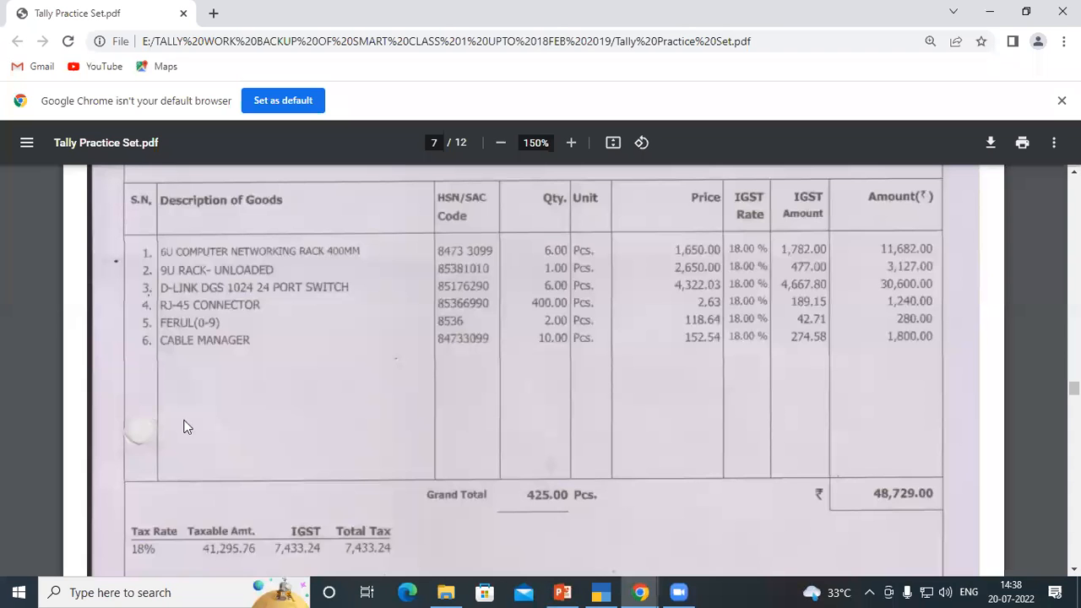
{"action": "key", "text": "alt+Tab"}
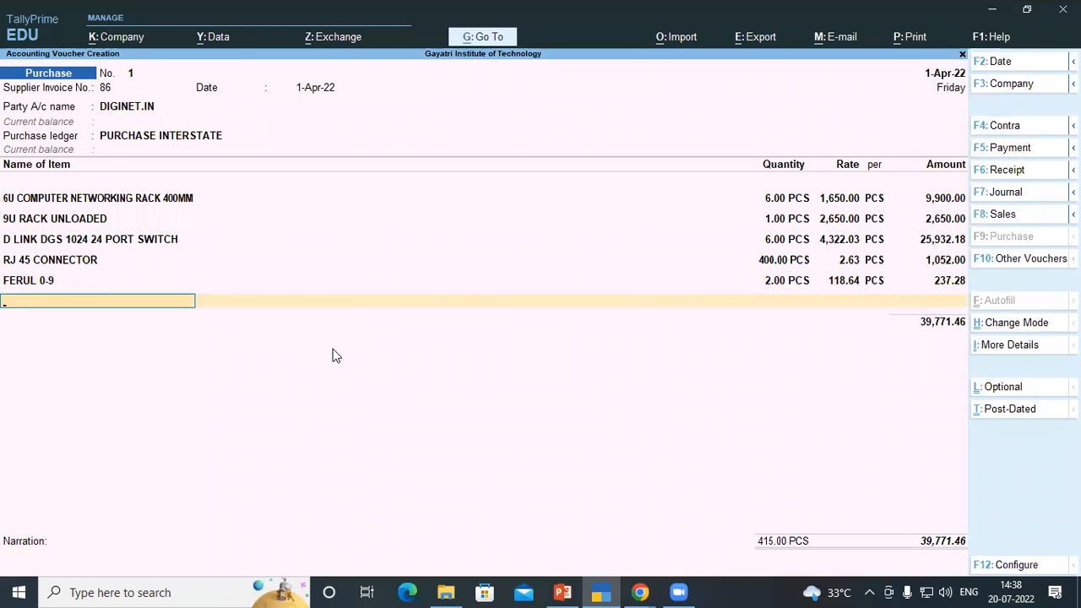
Start a new stock item named CABLE MANAGER from the next voucher item line
{"action": "key", "text": "alt+c"}
{"action": "type", "text": "CABLE"}
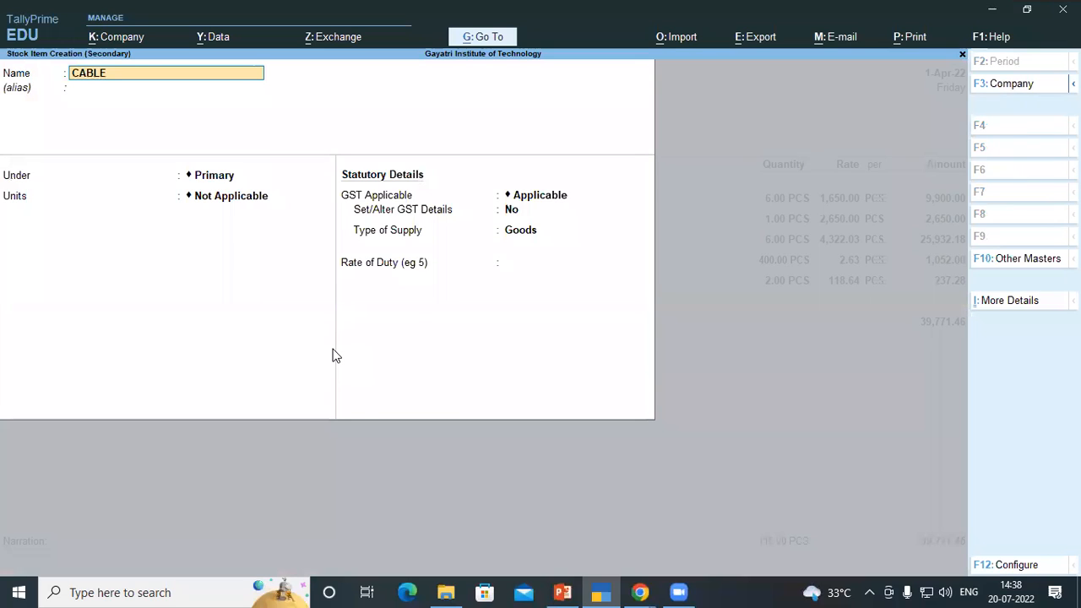
{"action": "type", "text": " B"}
{"action": "key", "text": "BackSpace"}
{"action": "type", "text": "MANAGER"}
{"action": "key", "text": "Return"}
{"action": "key", "text": "Return"}
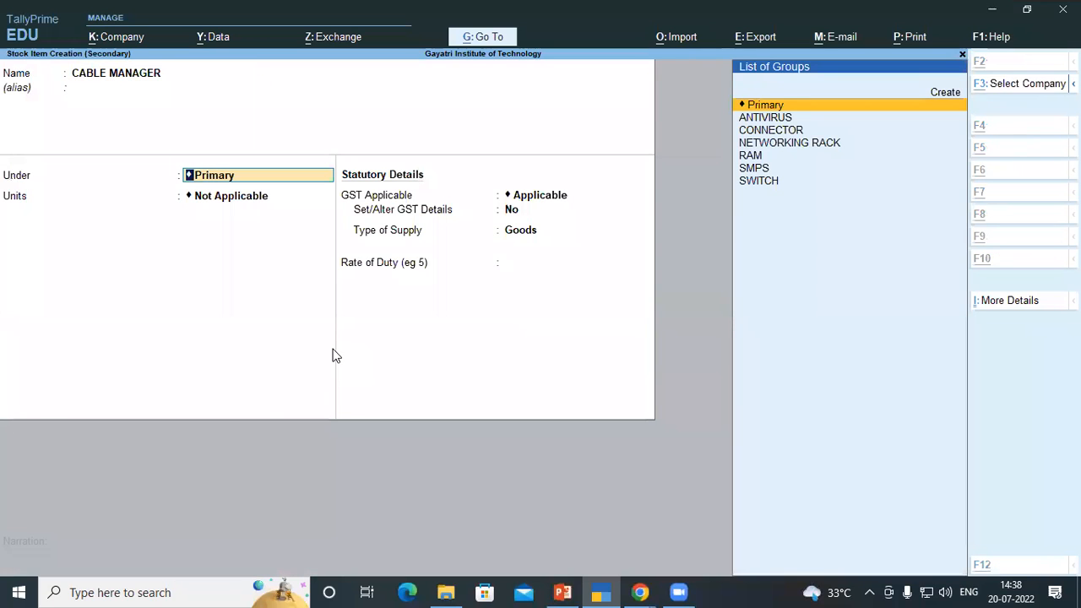
Create a new stock group named CABLE under Primary and choose to set its GST details
{"action": "key", "text": "alt+c"}
{"action": "type", "text": "CABLE"}
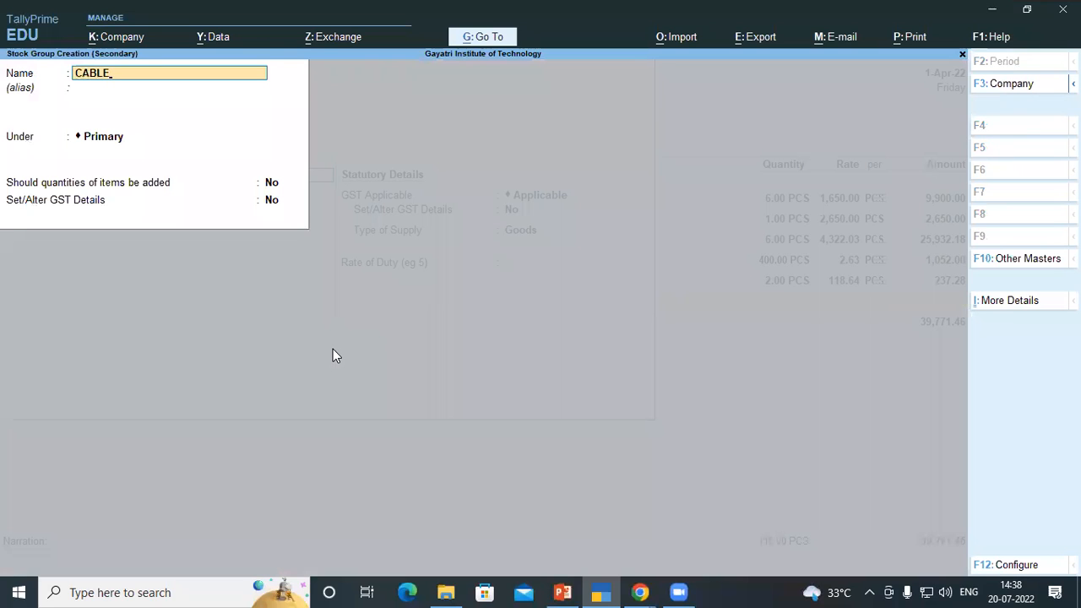
{"action": "key", "text": "Return"}
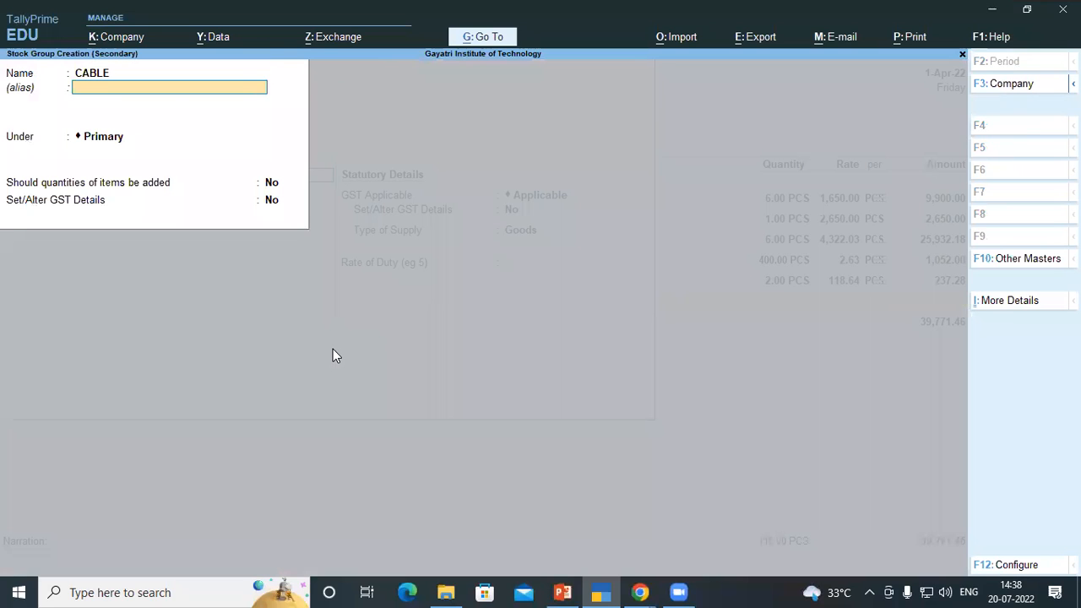
{"action": "key", "text": "Return"}
{"action": "key", "text": "Return"}
{"action": "key", "text": "Return"}
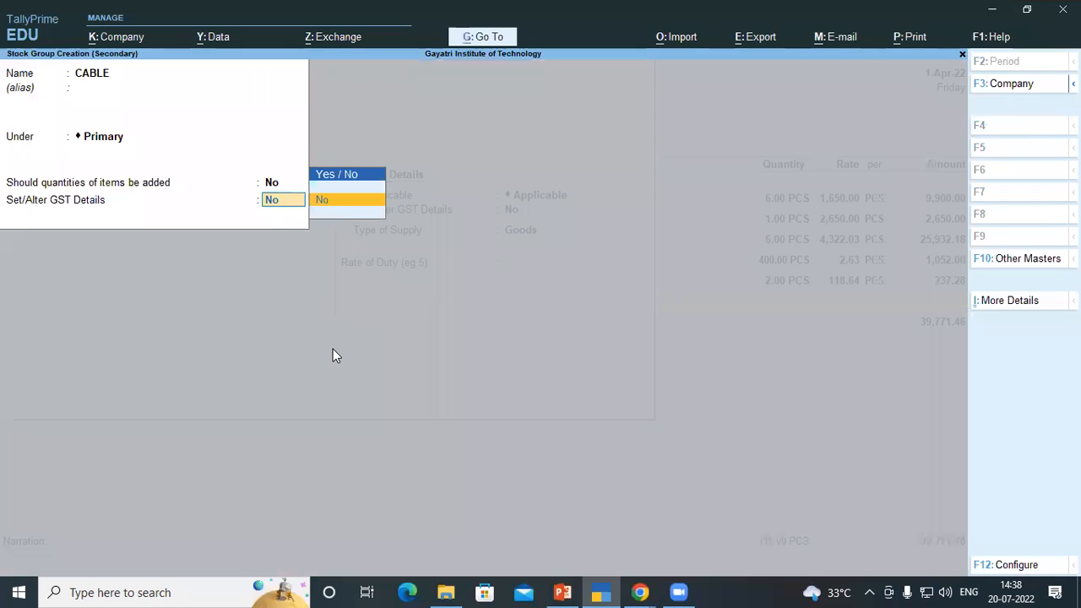
{"action": "key", "text": "BackSpace"}
{"action": "key", "text": "Down"}
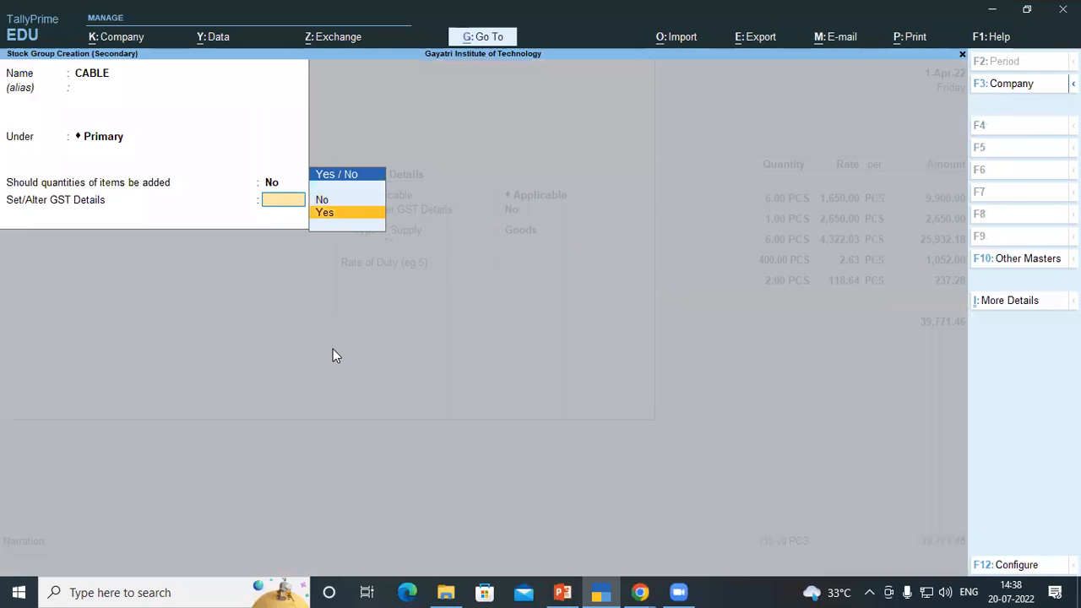
{"action": "key", "text": "Return"}
Enter the CABLE group's GST description as CABLE and HSN/SAC code 84733099, checking the invoice PDF
{"action": "key", "text": "alt+Tab"}
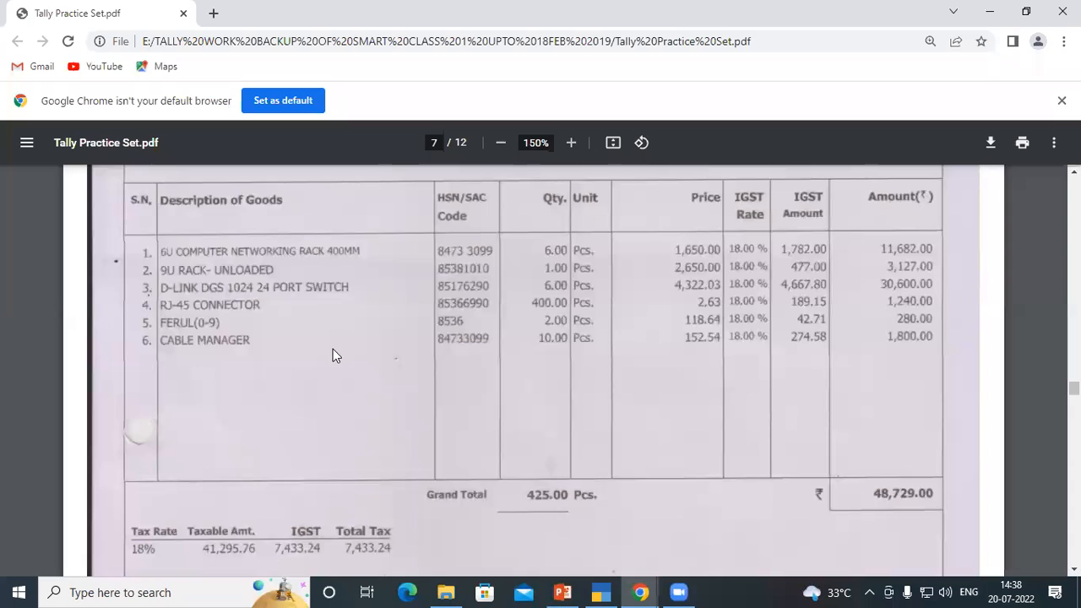
{"action": "key", "text": "alt+Tab"}
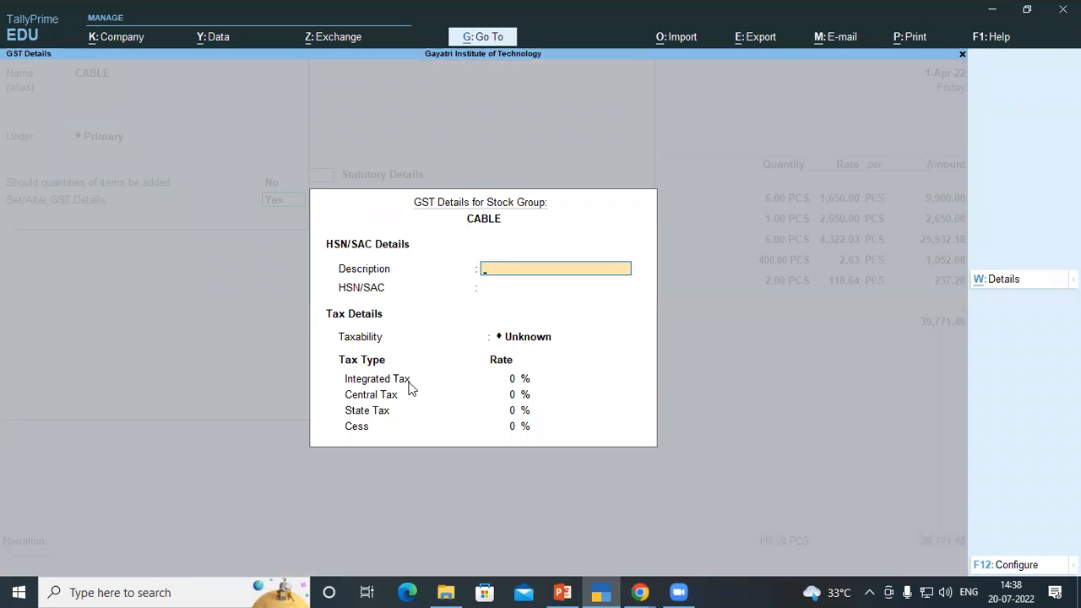
{"action": "type", "text": "CABLE"}
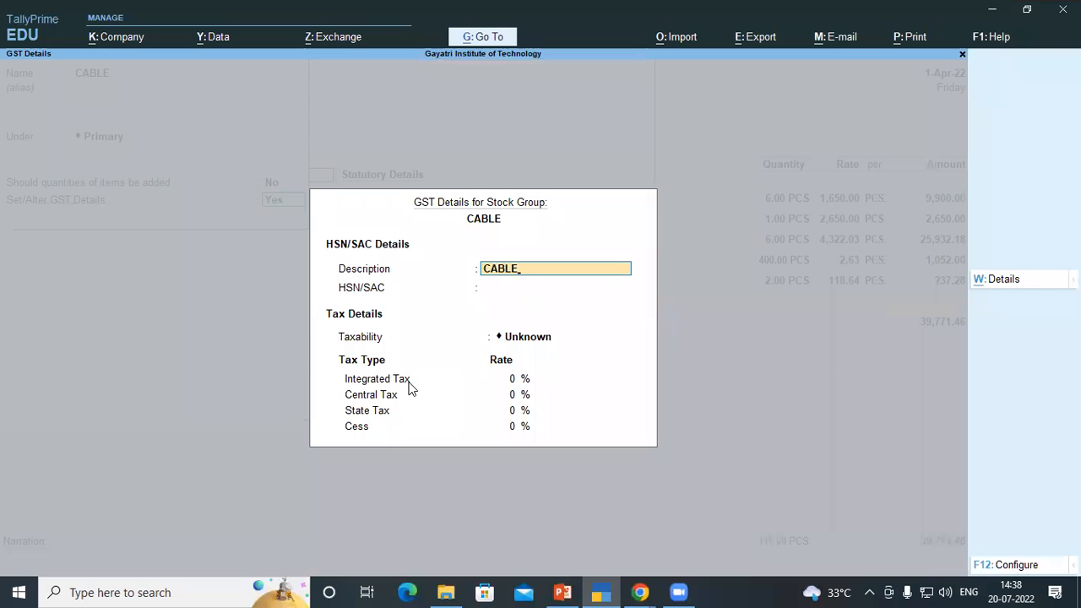
{"action": "key", "text": "Return"}
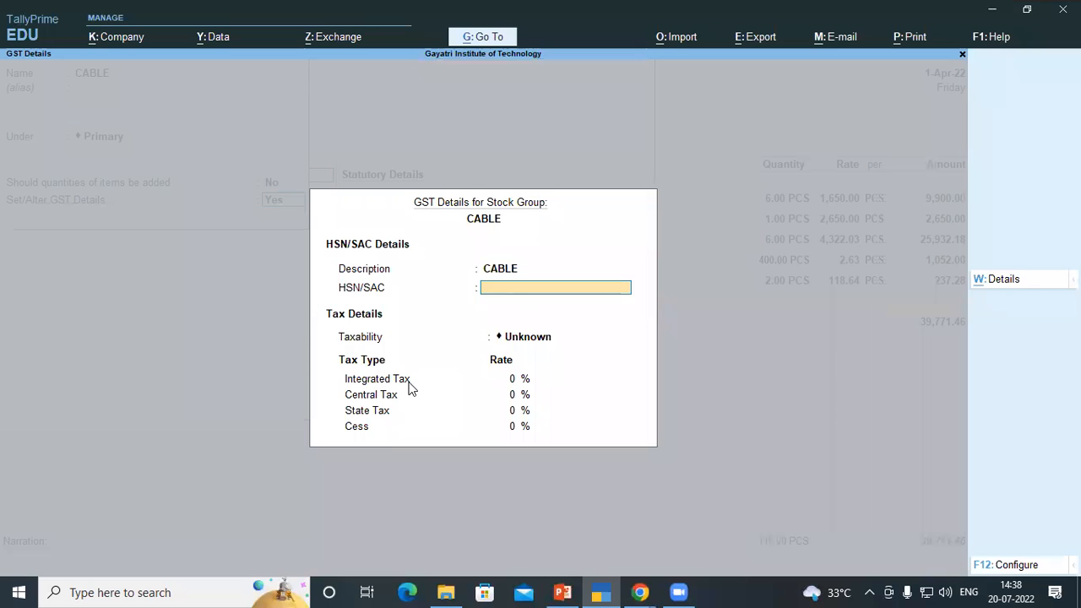
{"action": "key", "text": "alt+Tab"}
{"action": "key", "text": "alt+Tab"}
{"action": "type", "text": "8473"}
{"action": "key", "text": "alt+Tab"}
{"action": "key", "text": "alt+Tab"}
{"action": "type", "text": "3099"}
{"action": "key", "text": "Return"}
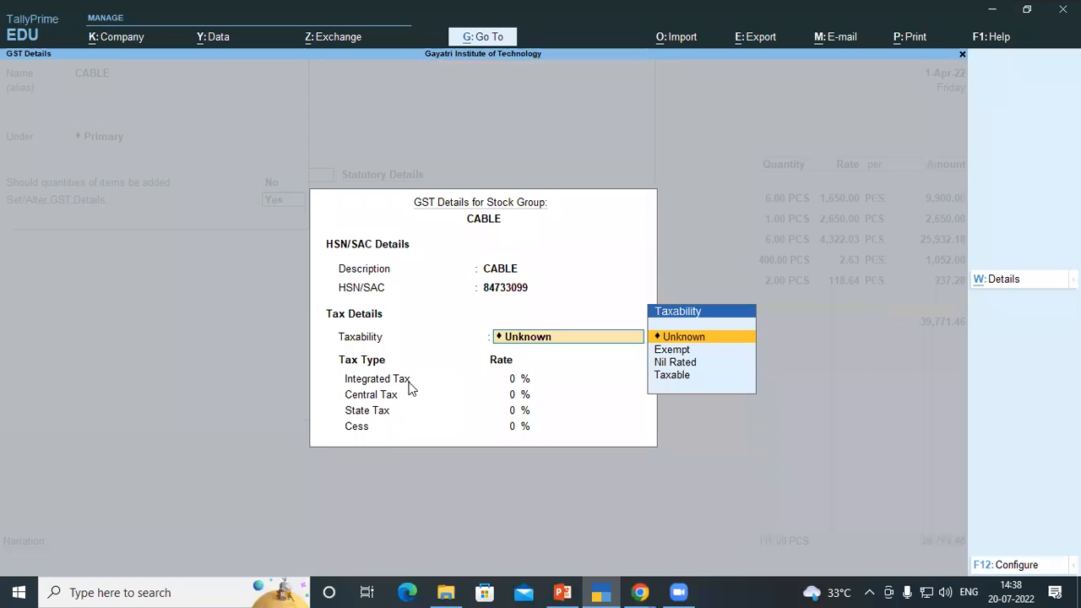
Set the CABLE group's taxability to Taxable with 18% integrated tax and save the stock group
{"action": "key", "text": "Down"}
{"action": "key", "text": "Down"}
{"action": "key", "text": "Down"}
{"action": "key", "text": "Return"}
{"action": "type", "text": "18"}
{"action": "key", "text": "Return"}
{"action": "key", "text": "Return"}
{"action": "key", "text": "Return"}
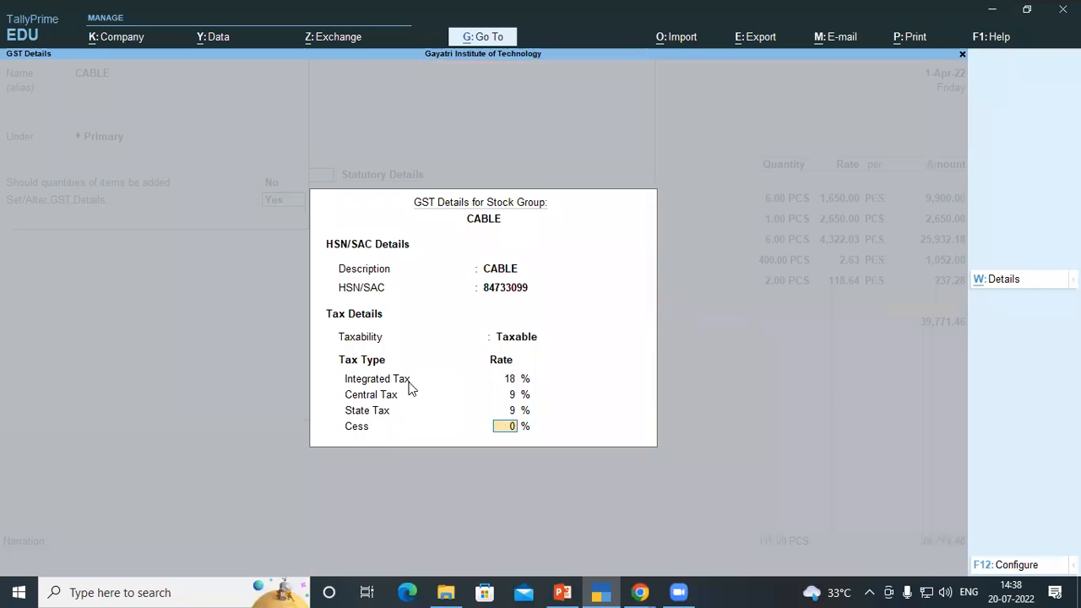
{"action": "key", "text": "Return"}
Set CABLE MANAGER's unit to PCS under the CABLE group, save the item and add it to the voucher line
{"action": "key", "text": "Return"}
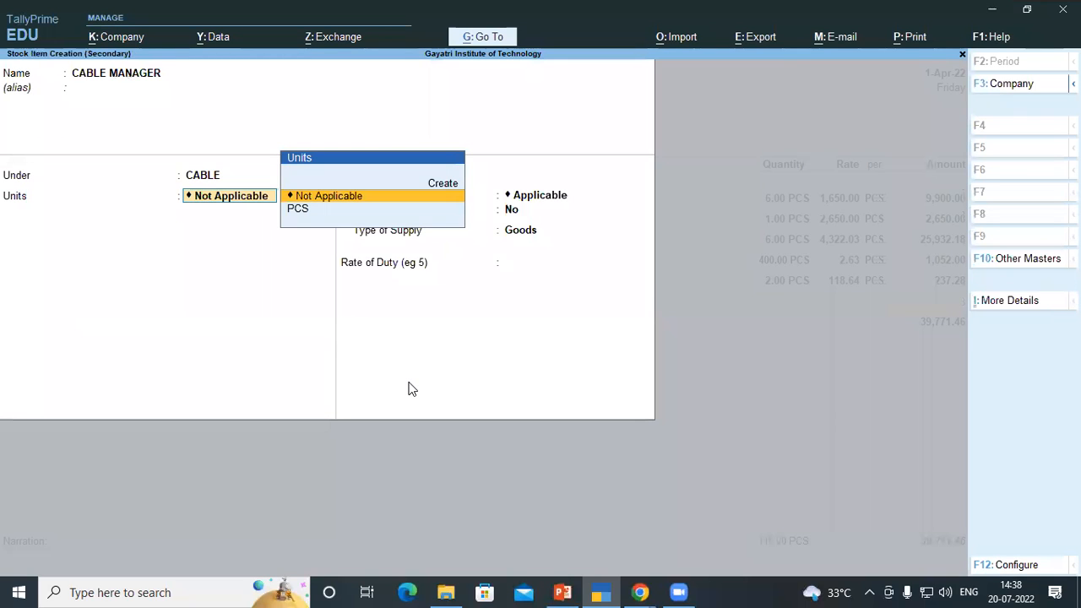
{"action": "key", "text": "Down"}
{"action": "key", "text": "Return"}
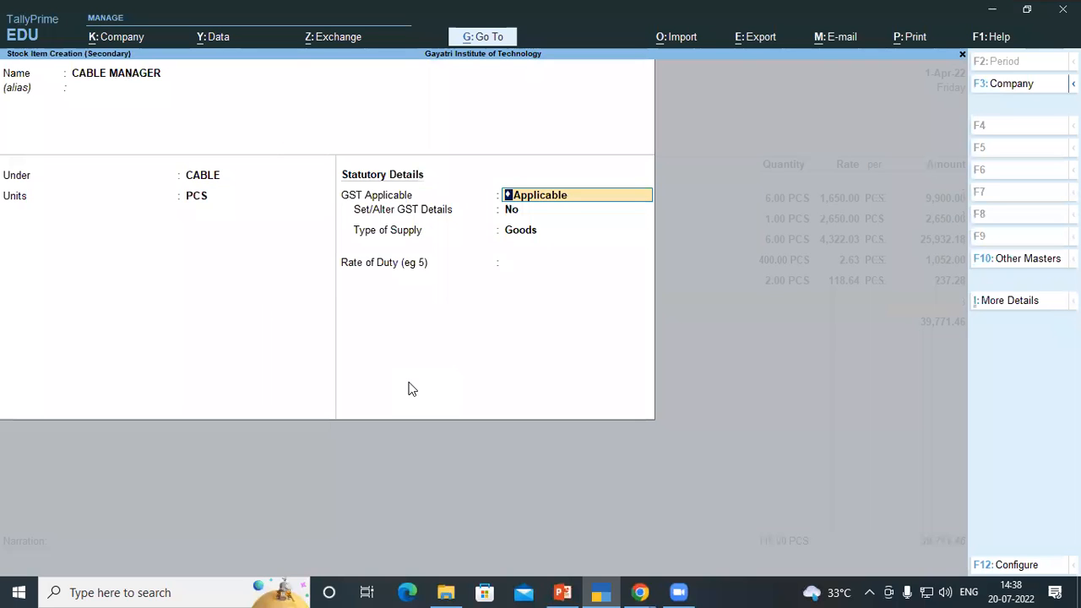
{"action": "key", "text": "Return"}
{"action": "key", "text": "Return"}
{"action": "key", "text": "Return"}
{"action": "key", "text": "Return"}
{"action": "key", "text": "Return"}
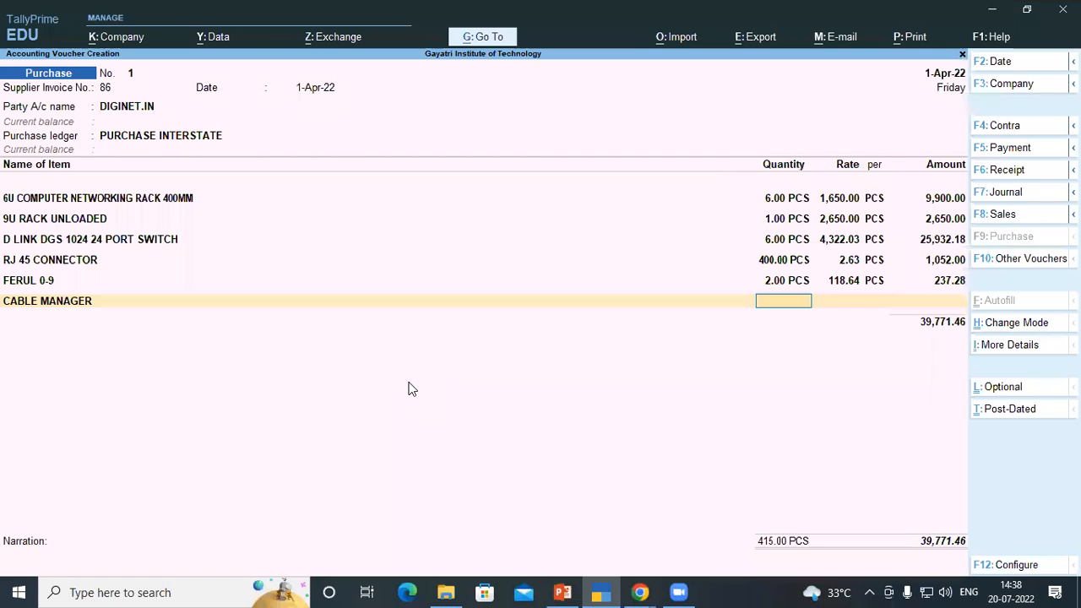
Enter 10 PCS at a rate of 152.54 for the CABLE MANAGER line, copying from the invoice PDF
{"action": "key", "text": "alt+Tab"}
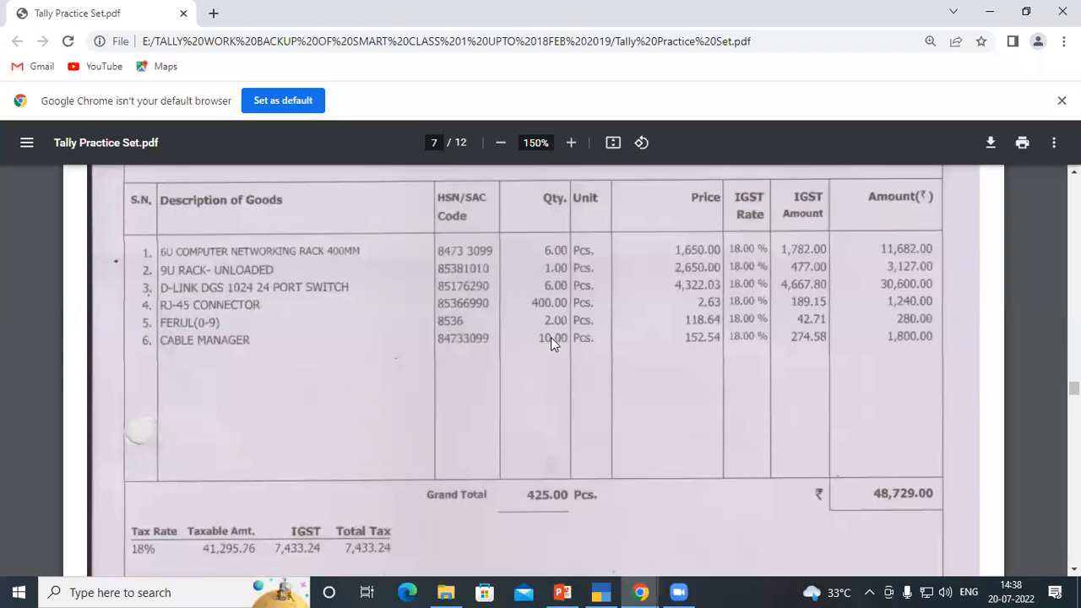
{"action": "key", "text": "alt+Tab"}
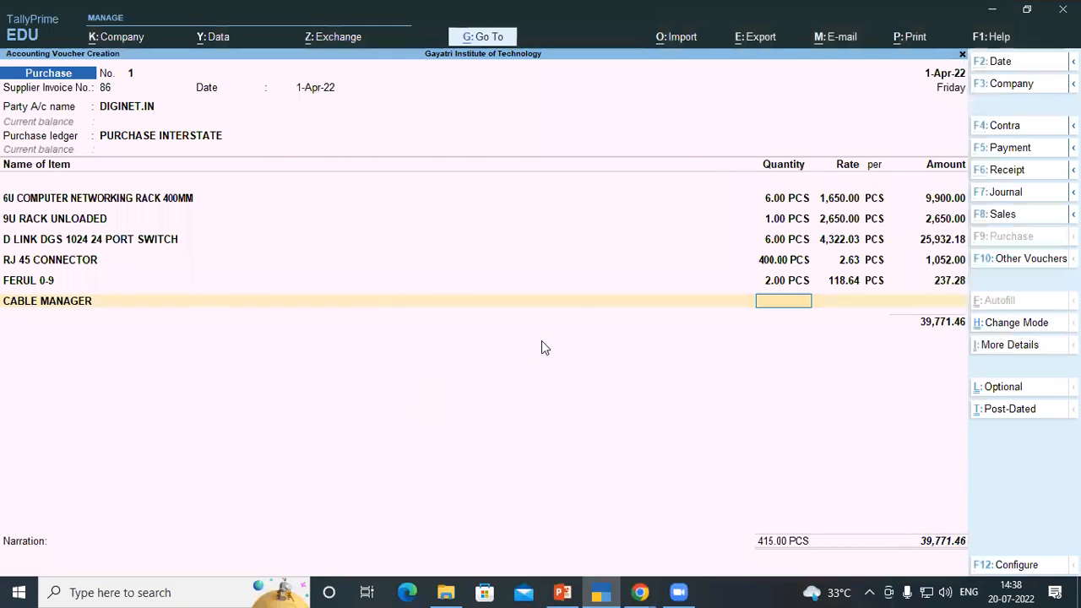
{"action": "type", "text": "10"}
{"action": "key", "text": "Return"}
{"action": "key", "text": "alt+Tab"}
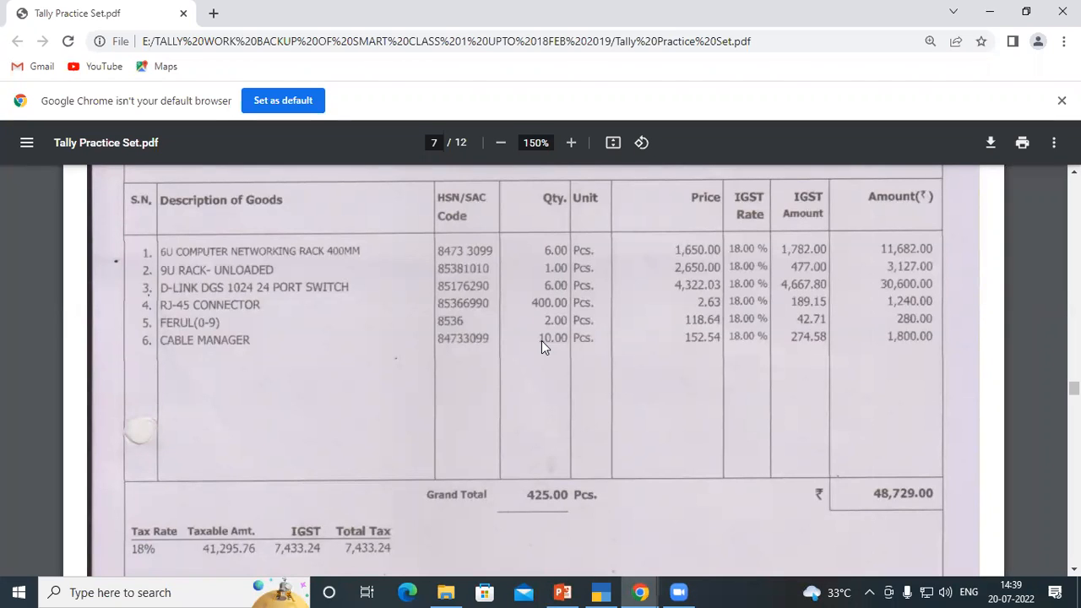
{"action": "key", "text": "alt+Tab"}
{"action": "type", "text": "15"}
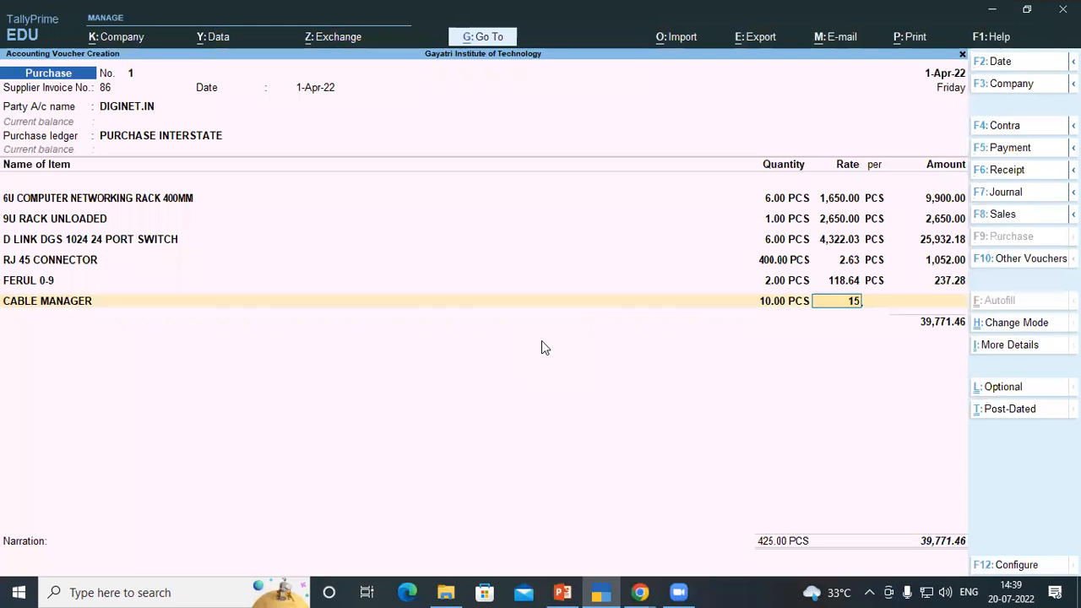
{"action": "type", "text": "2.54"}
{"action": "key", "text": "Return"}
{"action": "key", "text": "Return"}
{"action": "key", "text": "Return"}
{"action": "key", "text": "Return"}
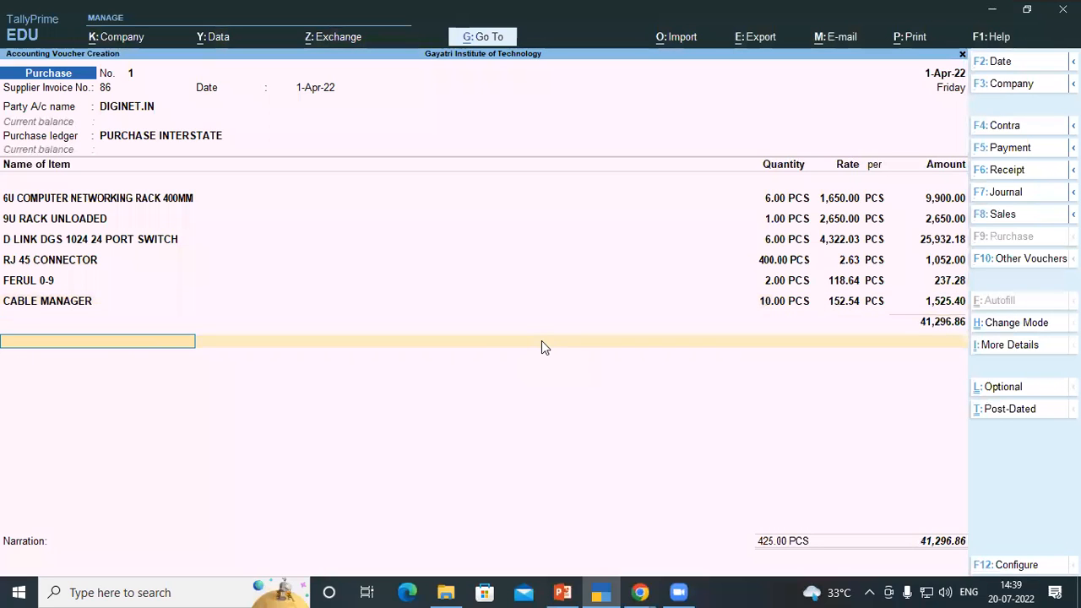
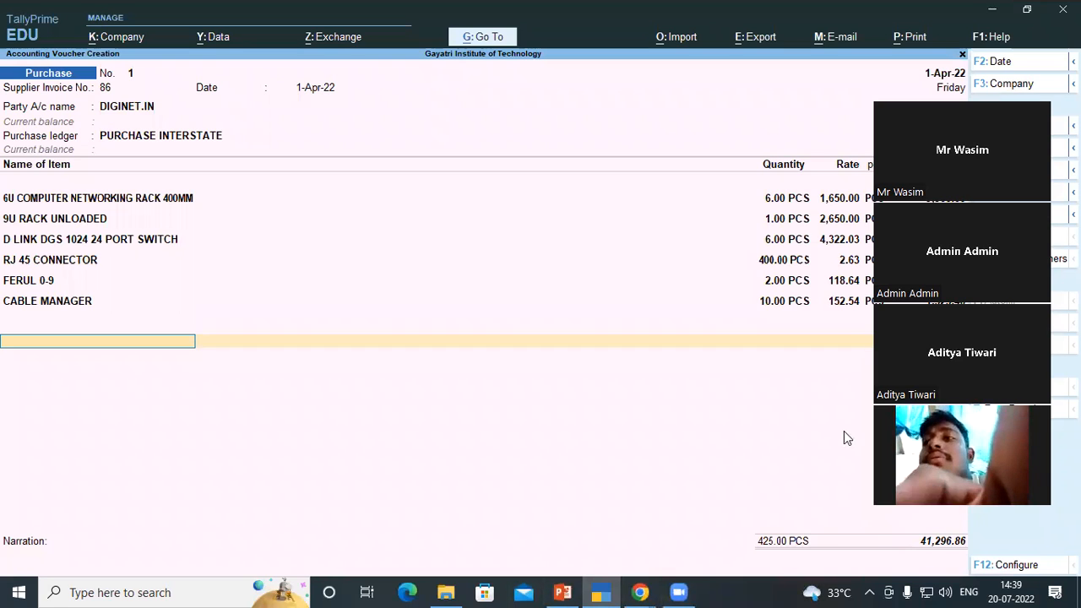
On a new voucher line, create an IGST ledger under the Duties & Taxes group
{"action": "key", "text": "ctrl+a"}
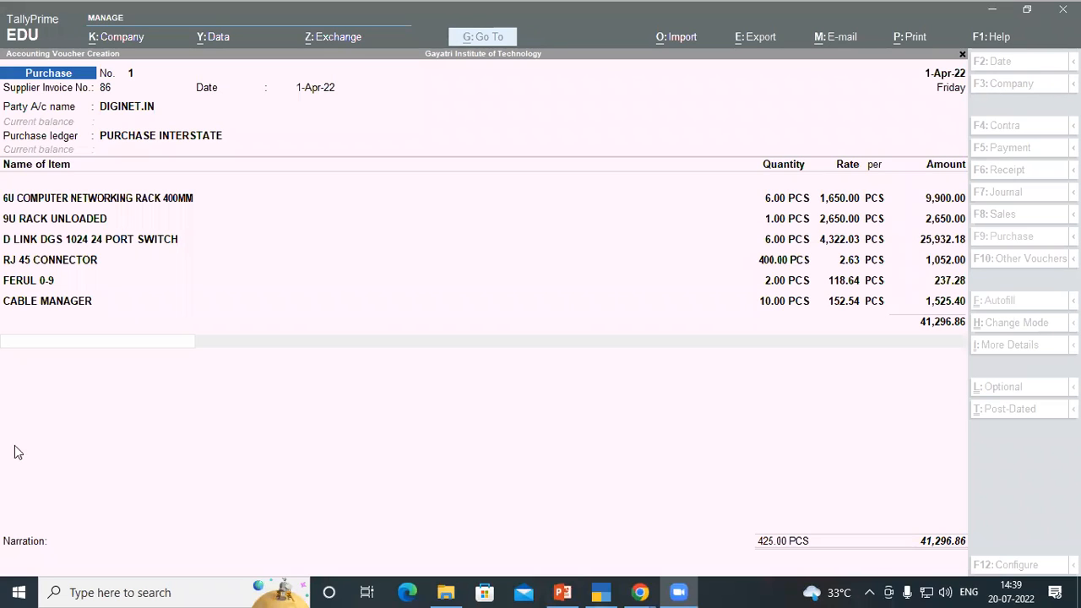
{"action": "left_click", "coordinate": [125, 342]}
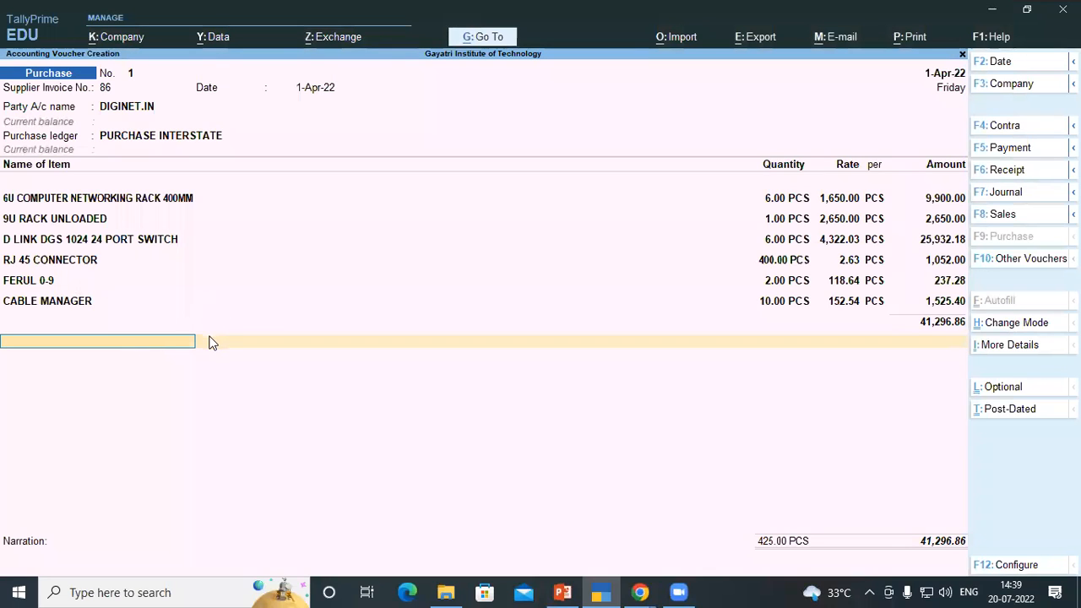
{"action": "key", "text": "alt+c"}
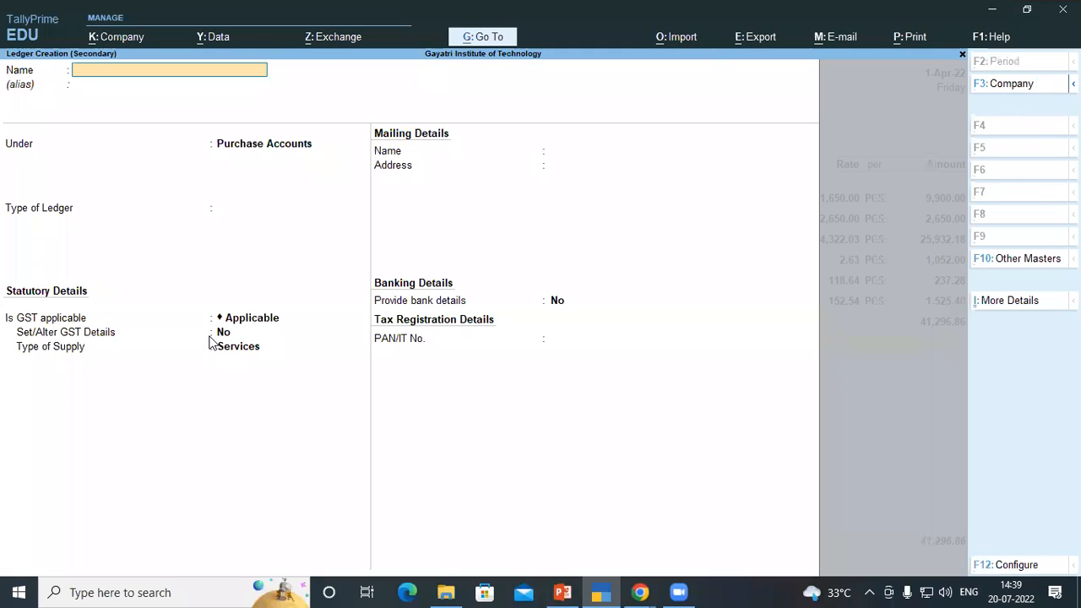
{"action": "type", "text": "IGST"}
{"action": "key", "text": "Return"}
{"action": "key", "text": "Return"}
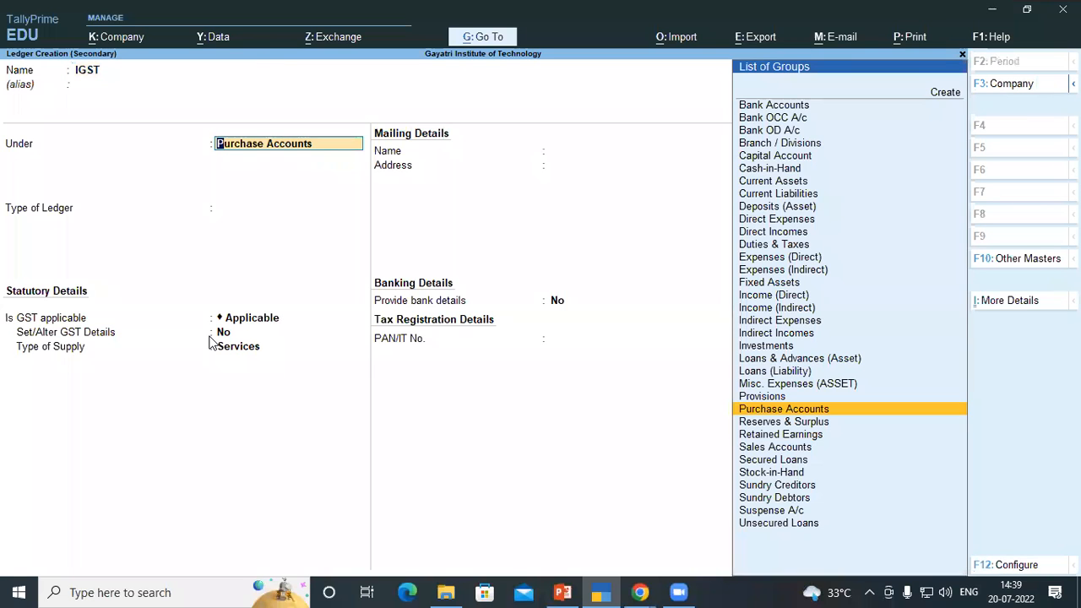
{"action": "type", "text": "DU"}
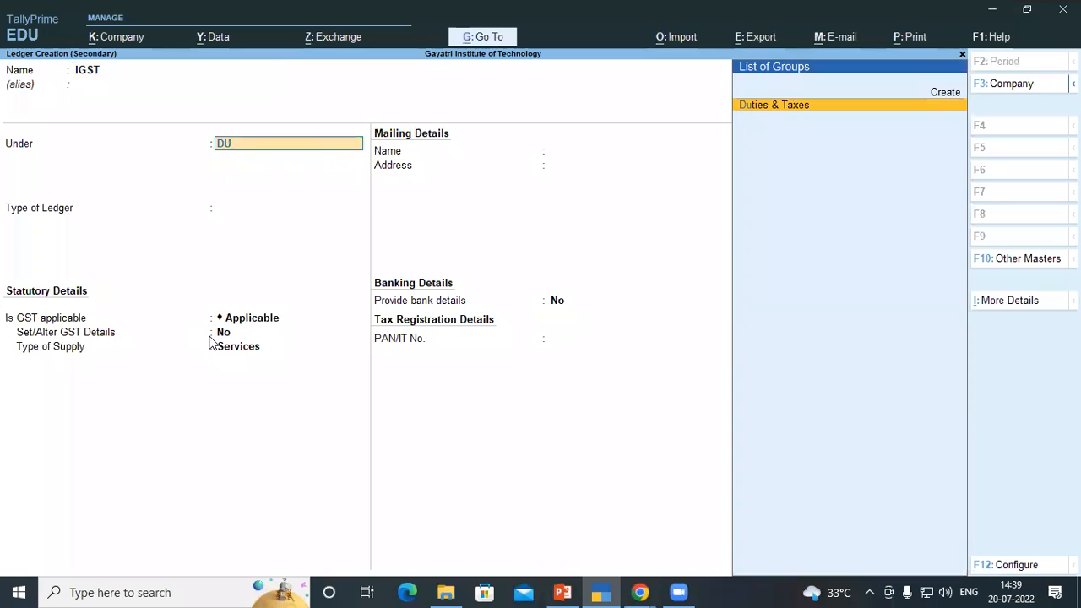
{"action": "key", "text": "Return"}
Set the IGST ledger's duty type to GST with Integrated Tax, save it and add it to the voucher
{"action": "key", "text": "Up"}
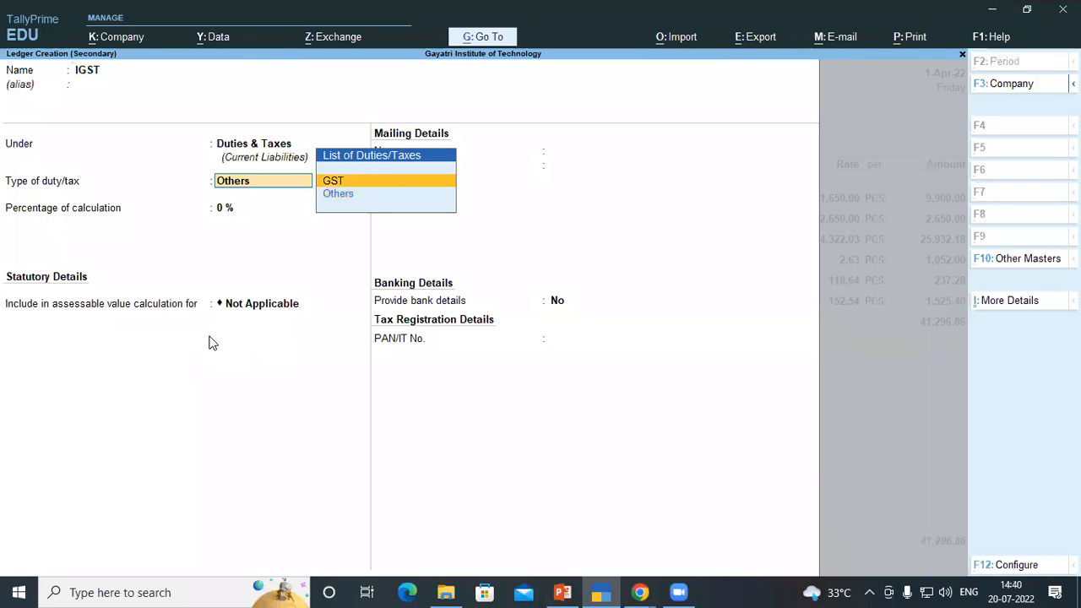
{"action": "key", "text": "Return"}
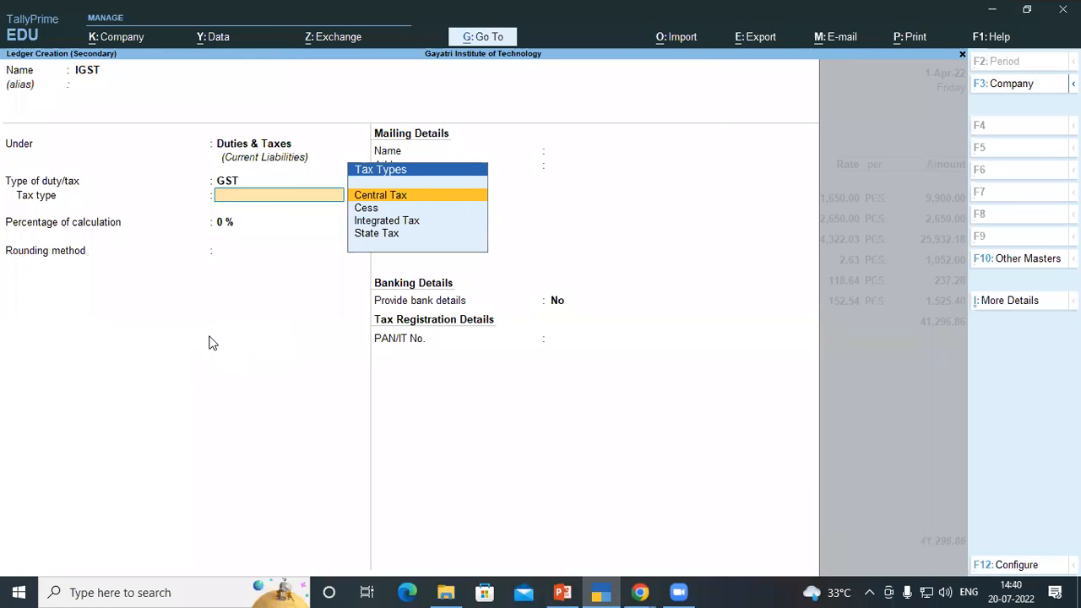
{"action": "key", "text": "Down"}
{"action": "key", "text": "Down"}
{"action": "key", "text": "Return"}
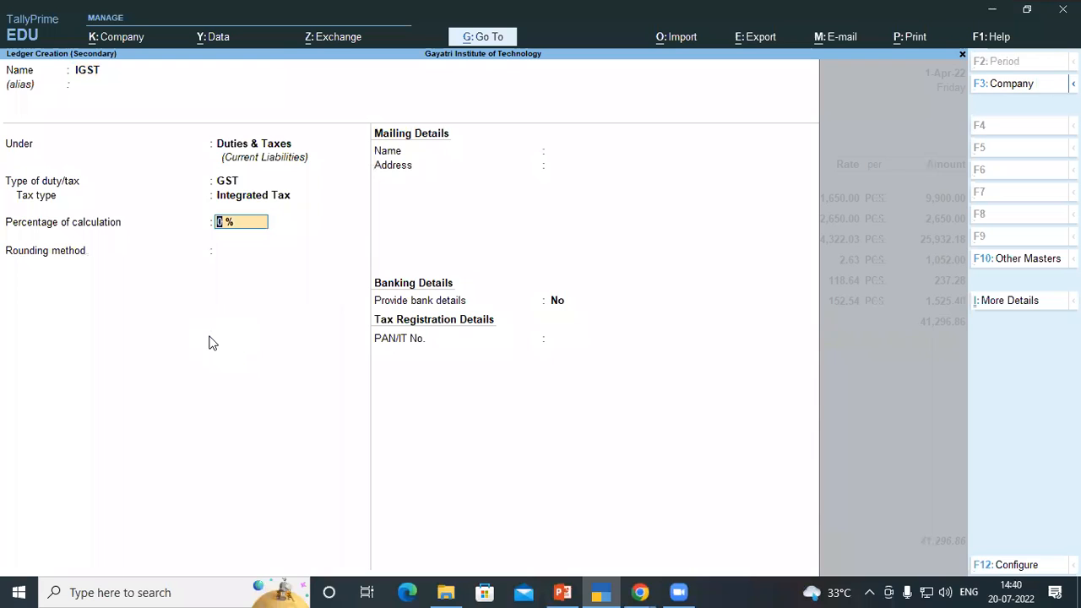
{"action": "key", "text": "Return"}
{"action": "key", "text": "Return"}
{"action": "key", "text": "Return"}
{"action": "key", "text": "Return"}
{"action": "key", "text": "Return"}
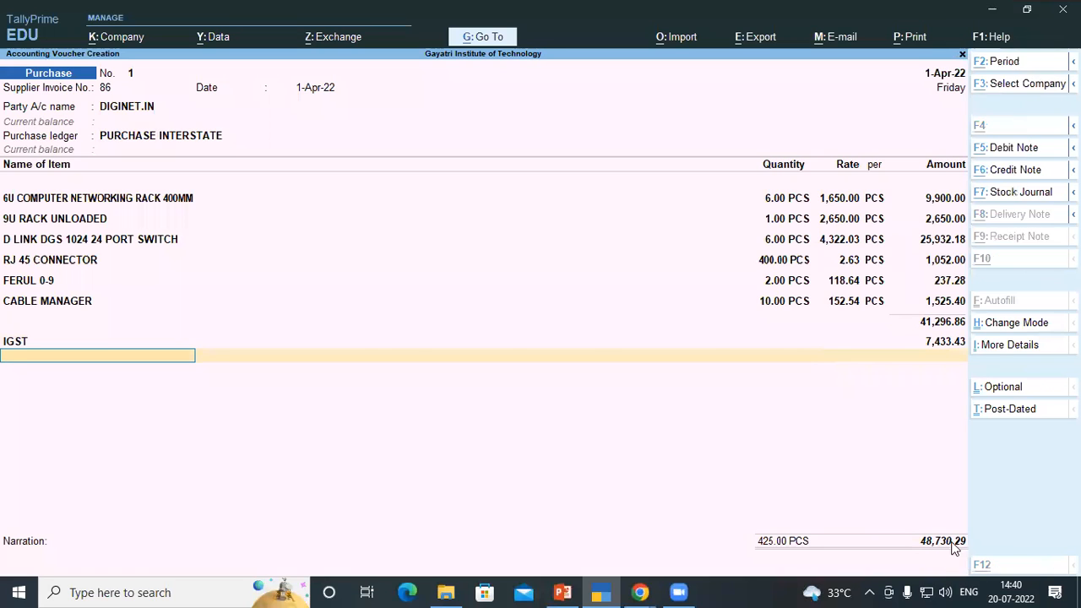
Compare the voucher total against the grand total in the invoice PDF
{"action": "key", "text": "alt+Tab"}
{"action": "mouse_move", "coordinate": [642, 591]}
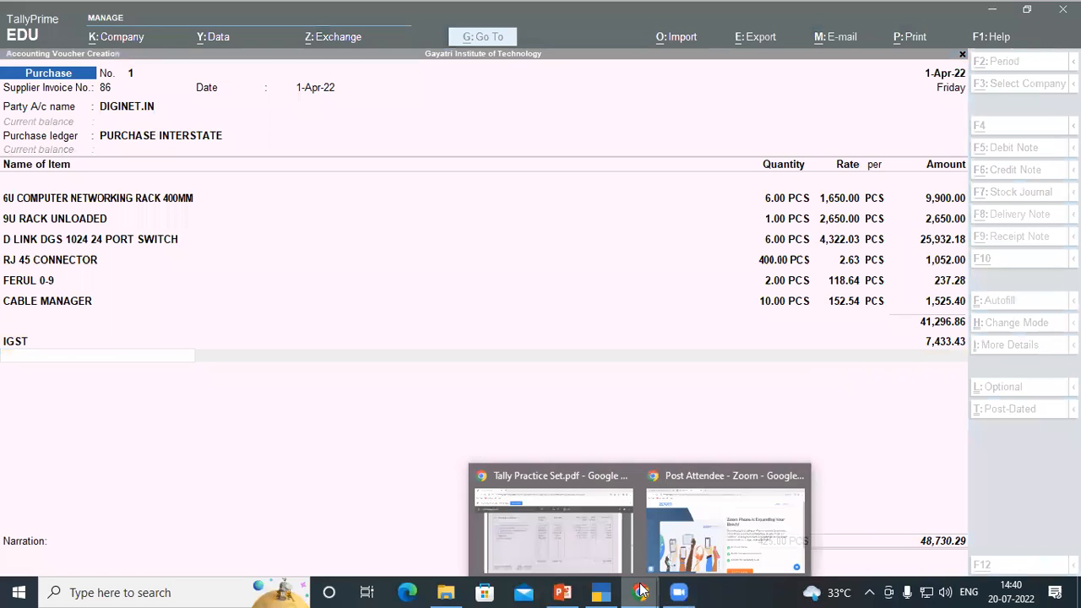
{"action": "left_click", "coordinate": [617, 535]}
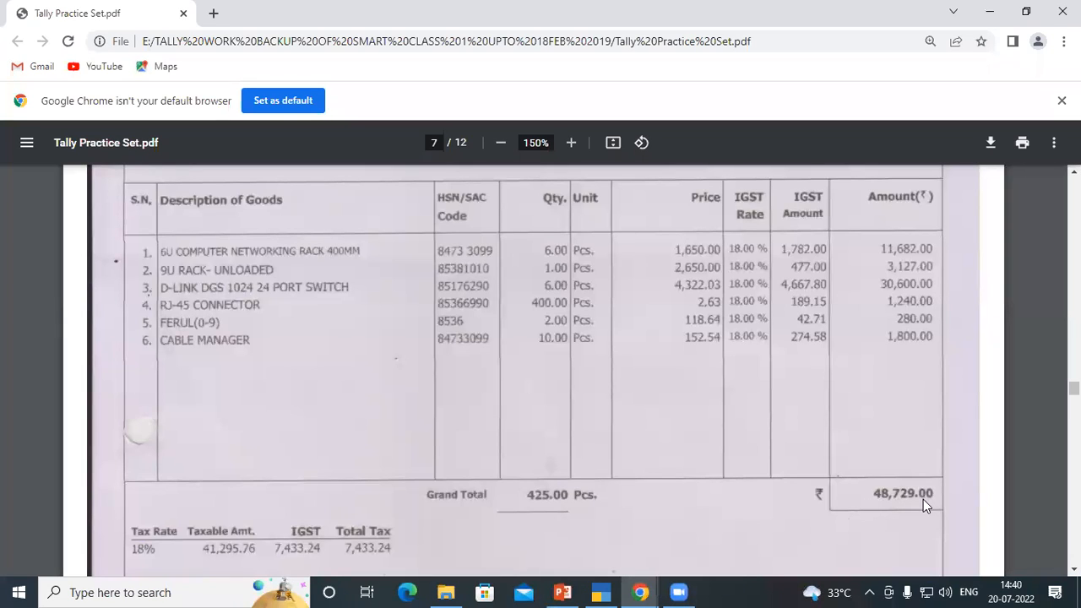
{"action": "left_click", "coordinate": [601, 591]}
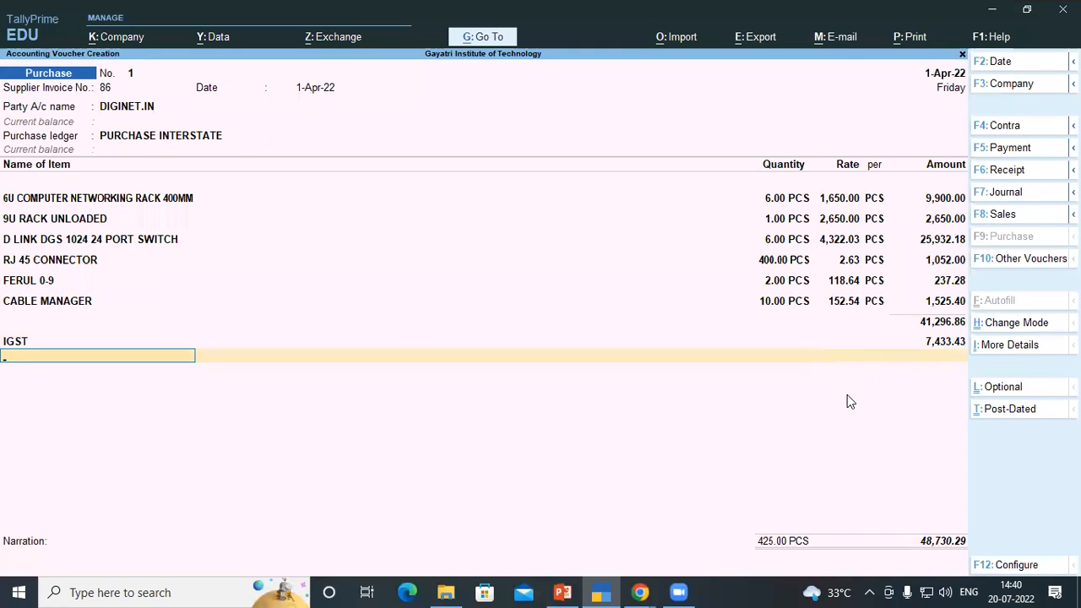
{"action": "type", "text": "Ro"}
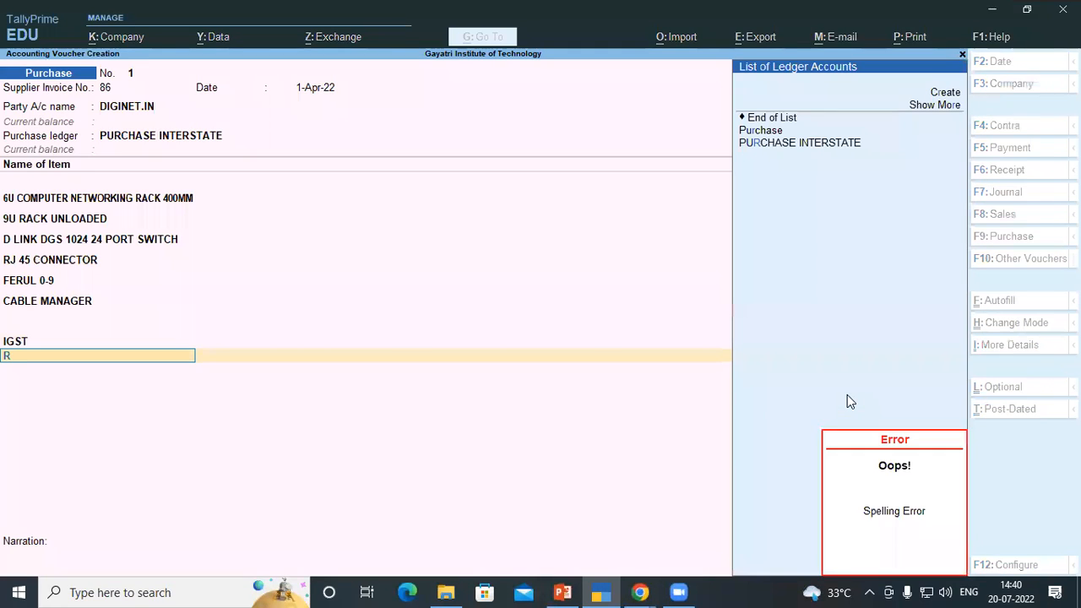
{"action": "key", "text": "BackSpace"}
{"action": "key", "text": "BackSpace"}
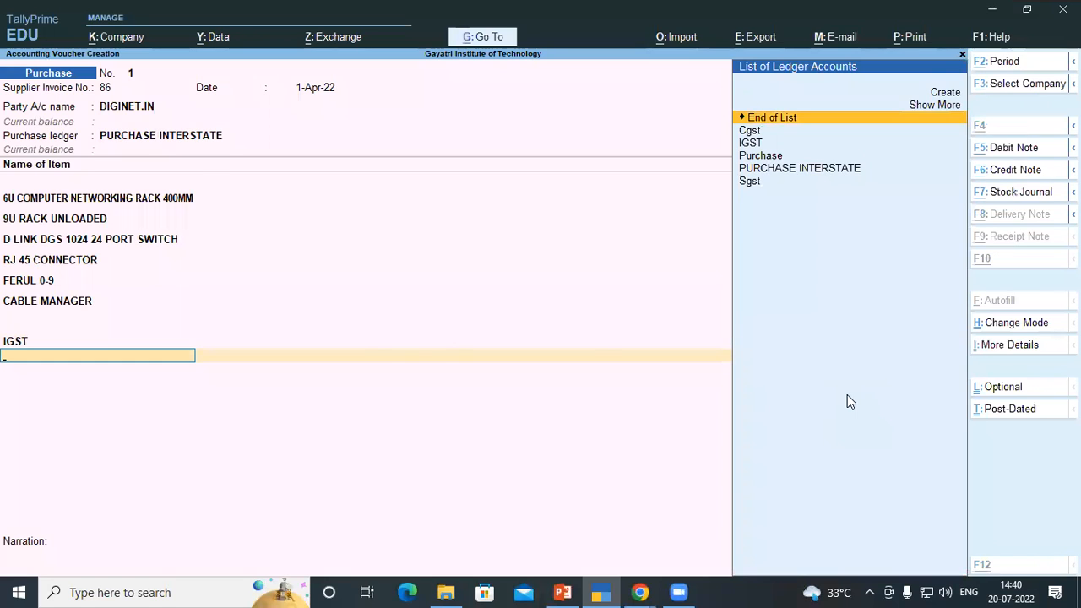
Create a ROUND OFF ledger under the Indirect Expenses group
{"action": "key", "text": "alt+c"}
{"action": "type", "text": "RO"}
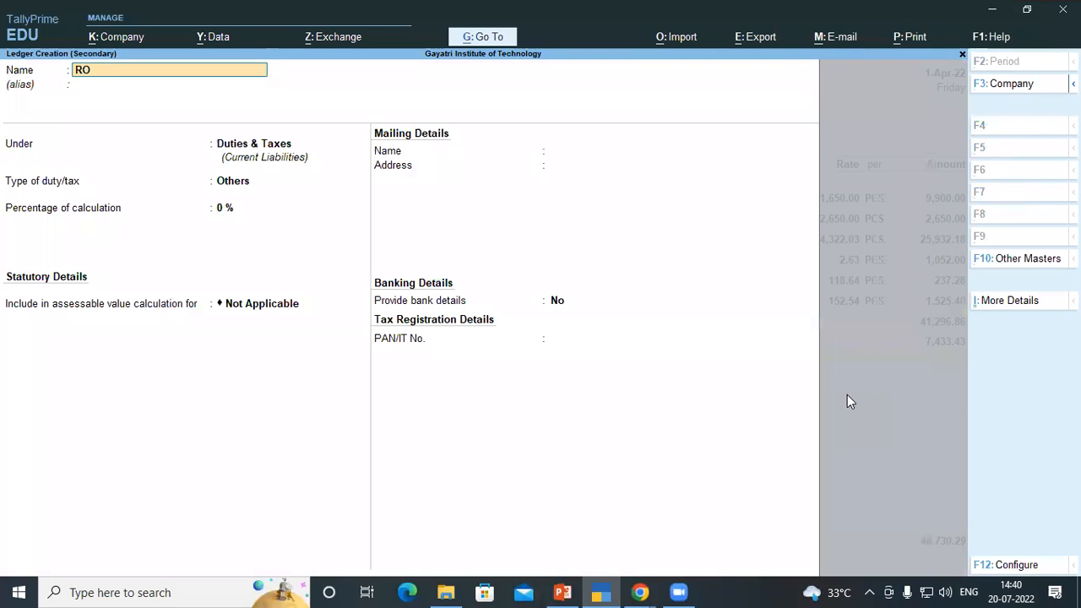
{"action": "type", "text": "UND OFF"}
{"action": "key", "text": "Return"}
{"action": "type", "text": "IN"}
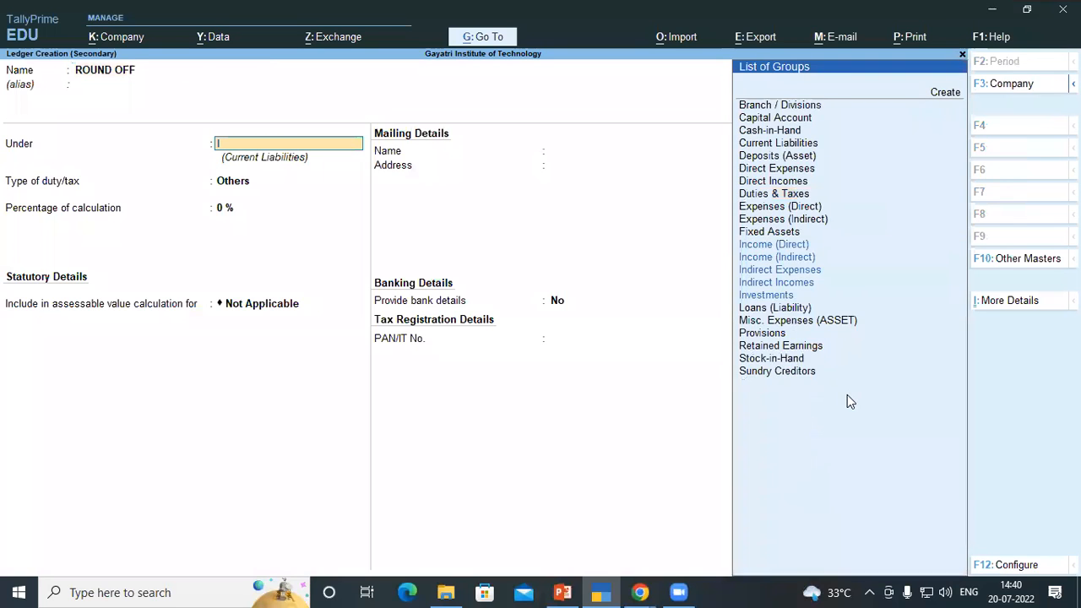
{"action": "key", "text": "Down"}
{"action": "key", "text": "Down"}
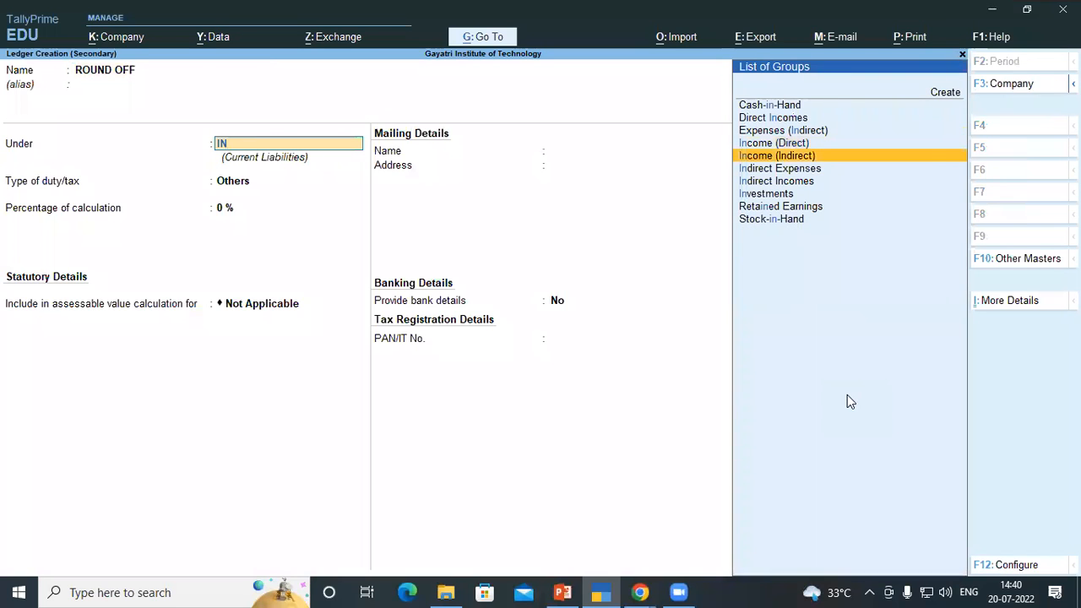
{"action": "key", "text": "Return"}
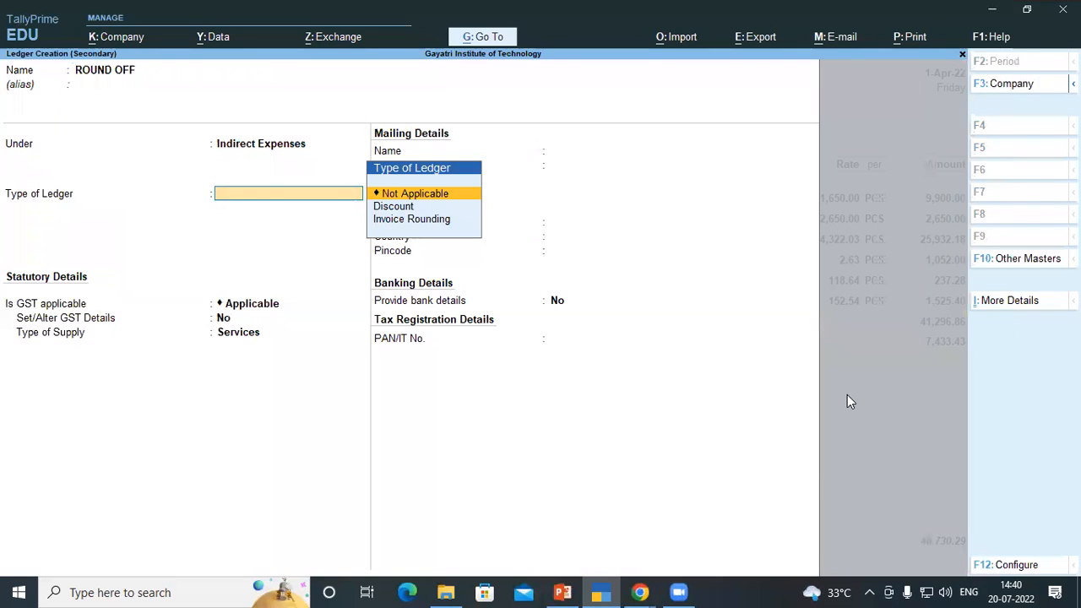
Set ROUND OFF's ledger type to Invoice Rounding with Normal Rounding, save it and add it to the voucher
{"action": "key", "text": "Down"}
{"action": "key", "text": "Down"}
{"action": "key", "text": "Return"}
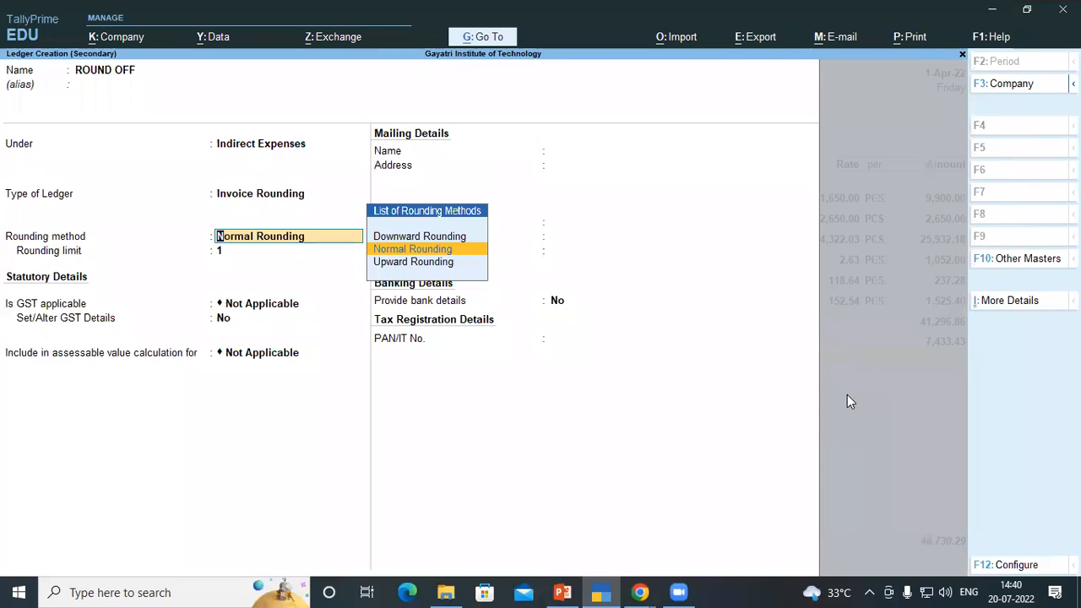
{"action": "key", "text": "Return"}
{"action": "key", "text": "ctrl+a"}
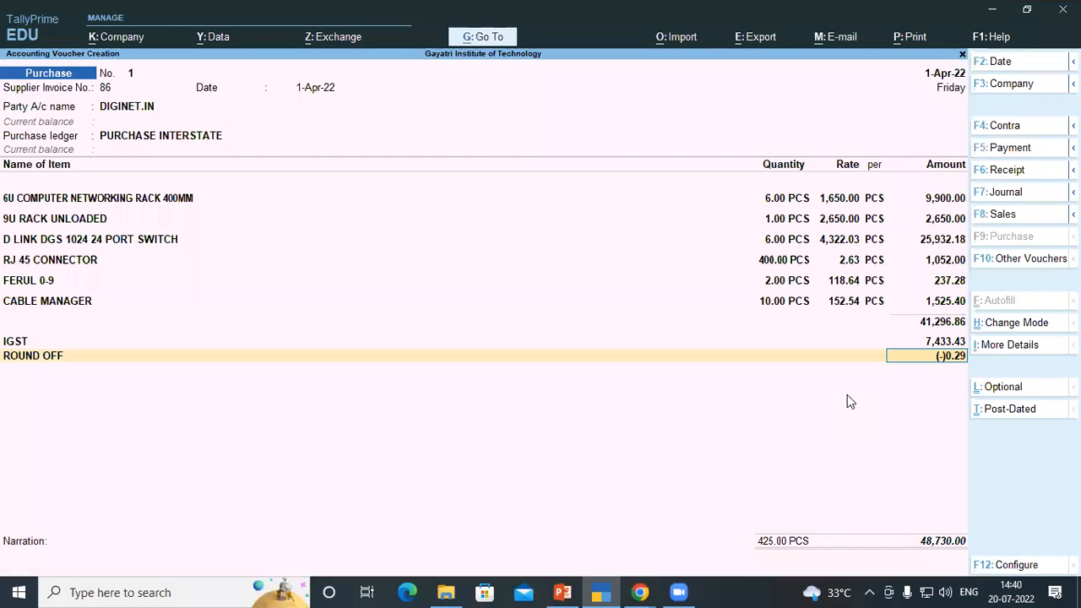
{"action": "key", "text": "Return"}
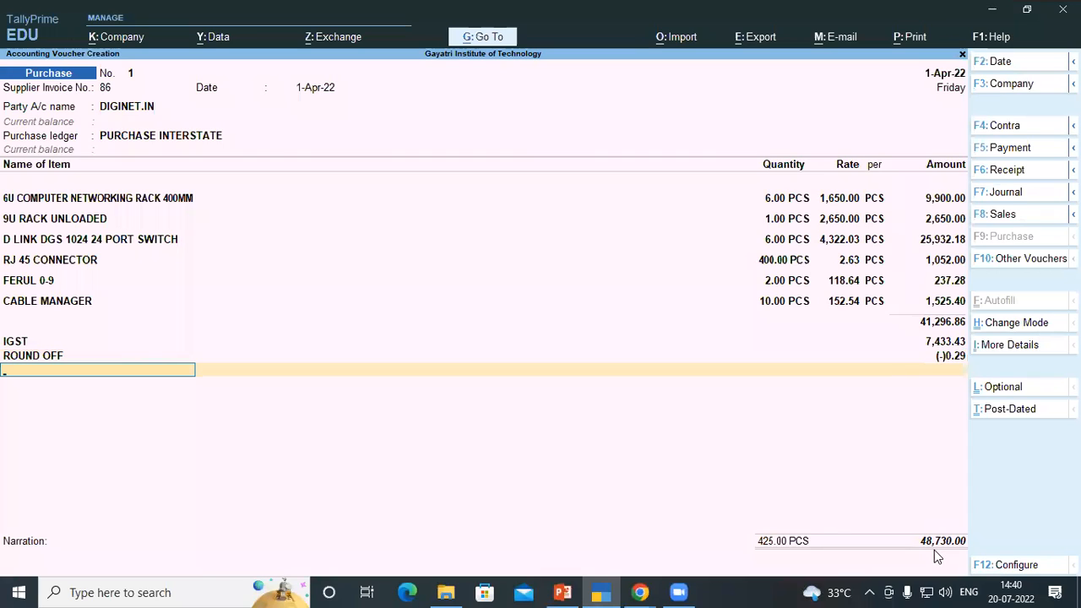
Compare the voucher's rounded total with the invoice PDF's grand total
{"action": "key", "text": "ctrl"}
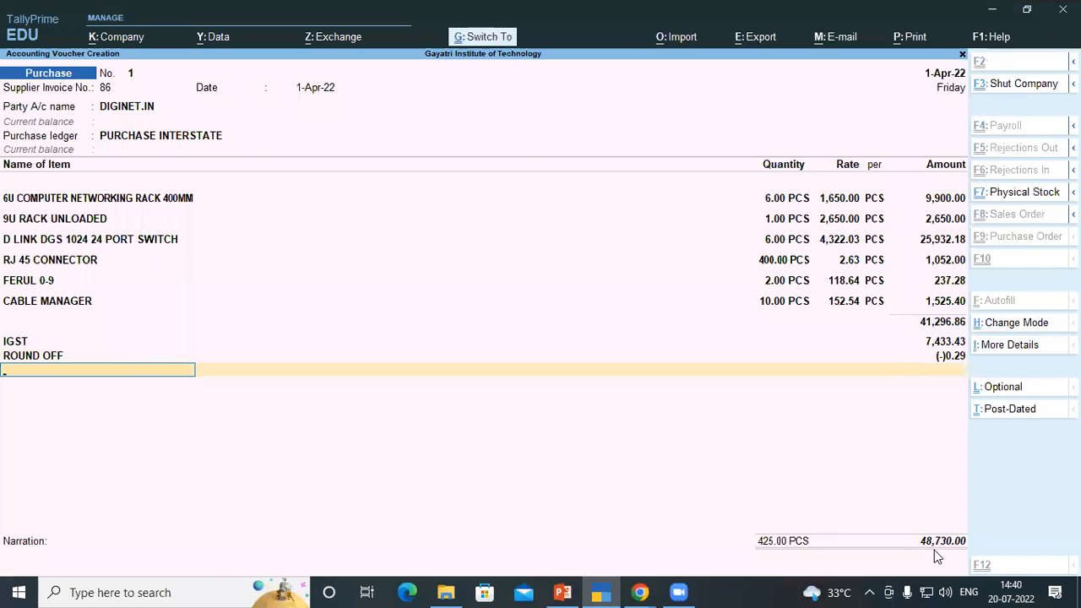
{"action": "left_click", "coordinate": [945, 356]}
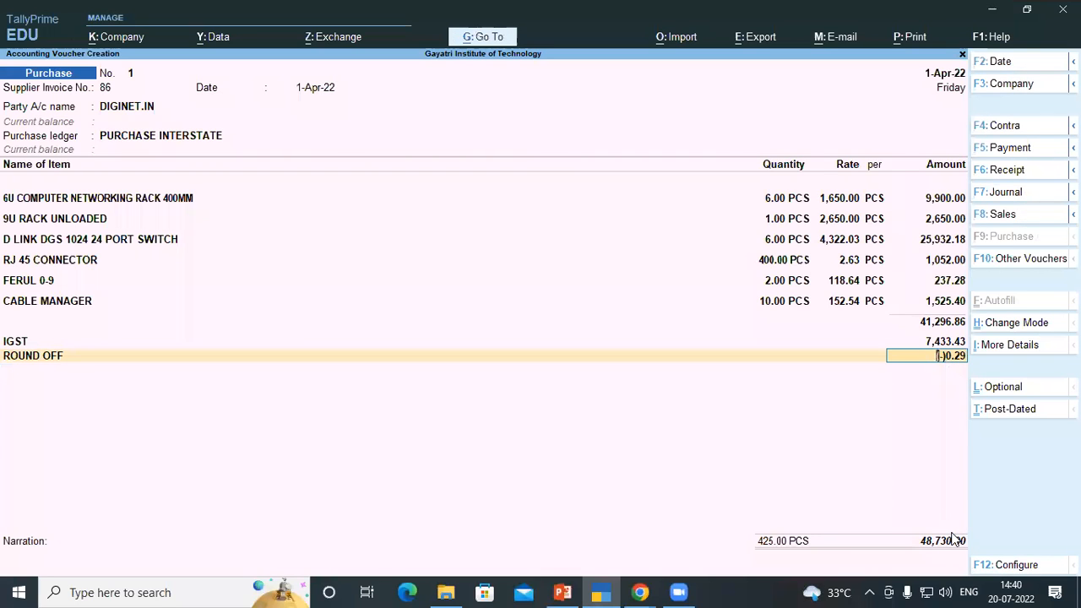
{"action": "key", "text": "alt+Tab"}
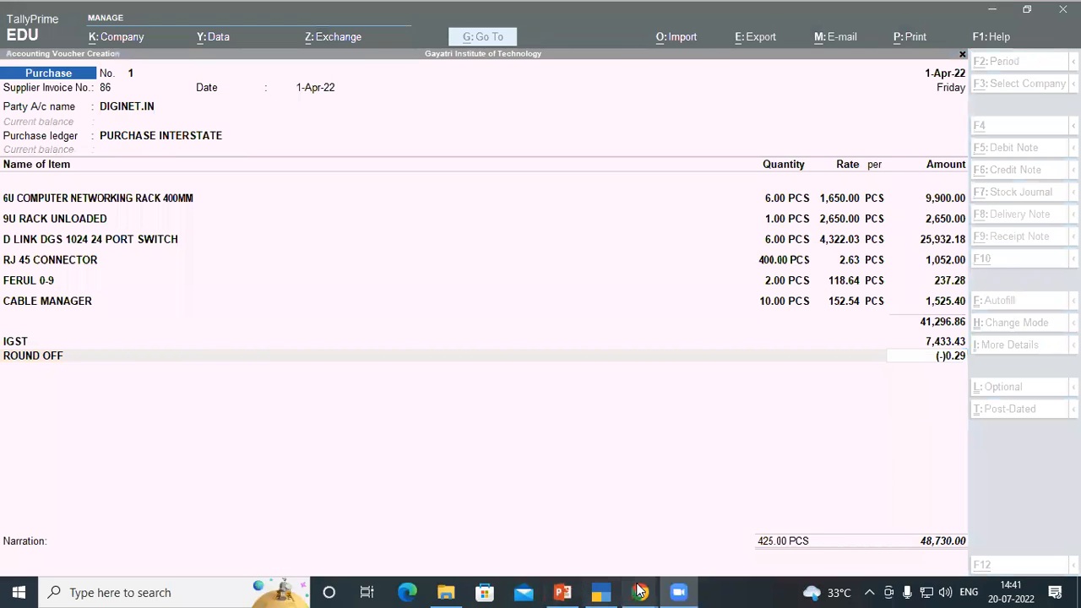
{"action": "mouse_move", "coordinate": [639, 592]}
{"action": "left_click", "coordinate": [574, 527]}
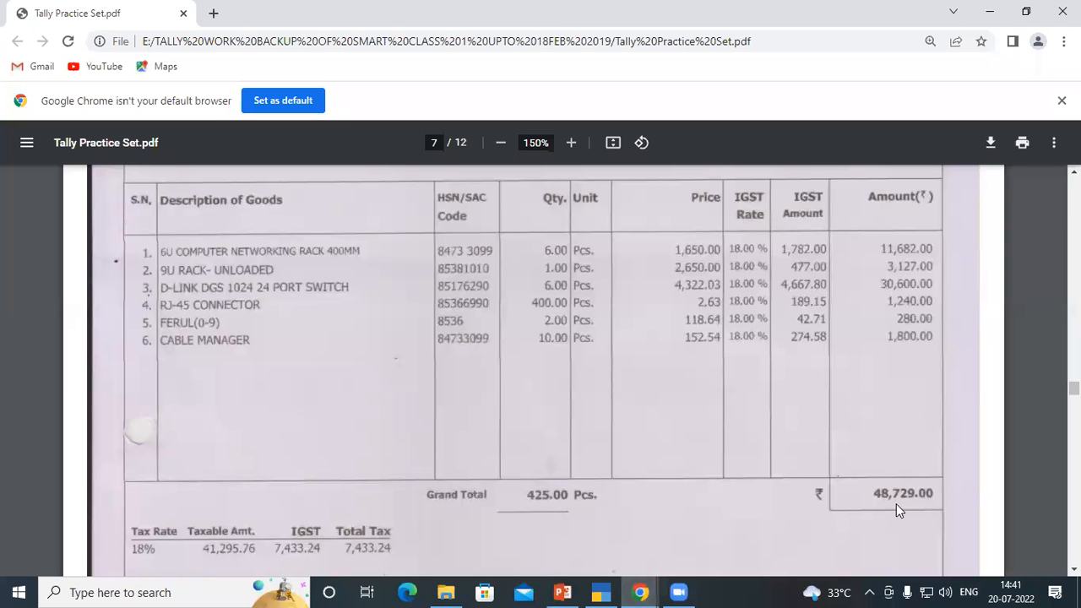
{"action": "key", "text": "alt+Tab"}
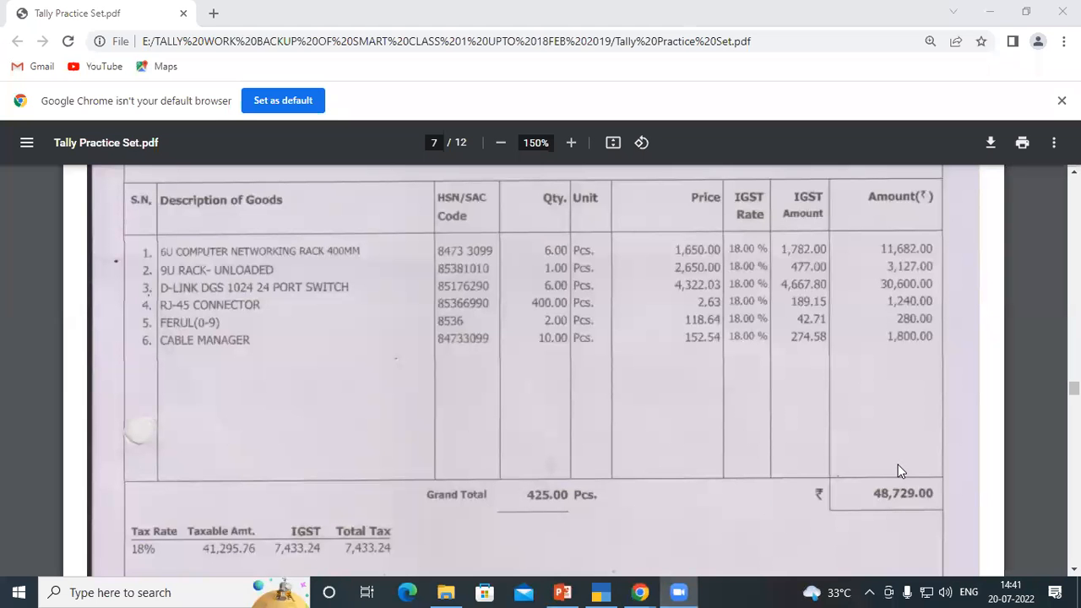
{"action": "mouse_move", "coordinate": [640, 591]}
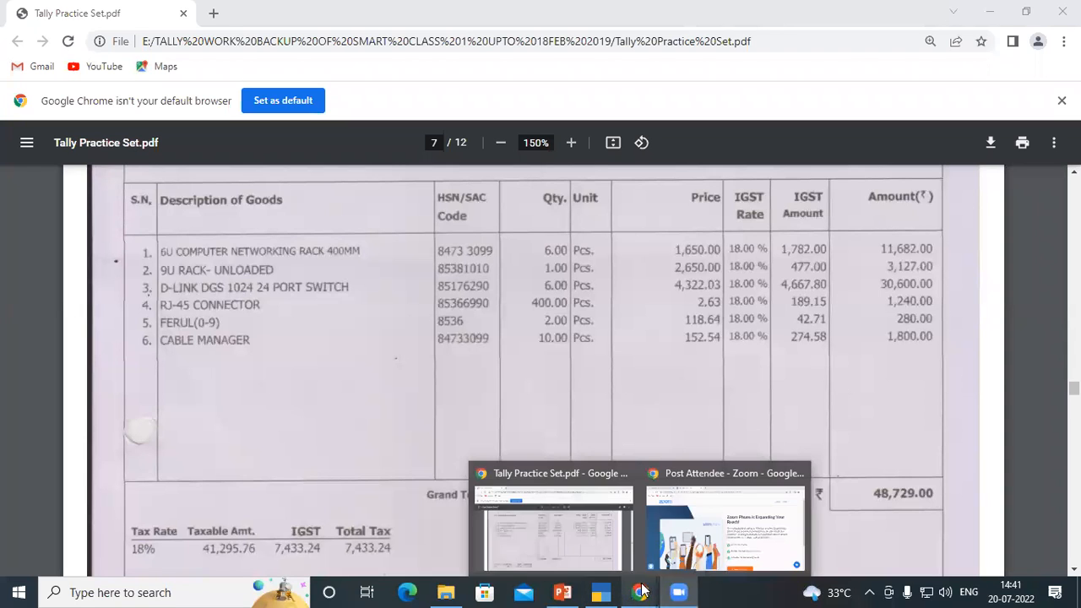
{"action": "left_click", "coordinate": [601, 591]}
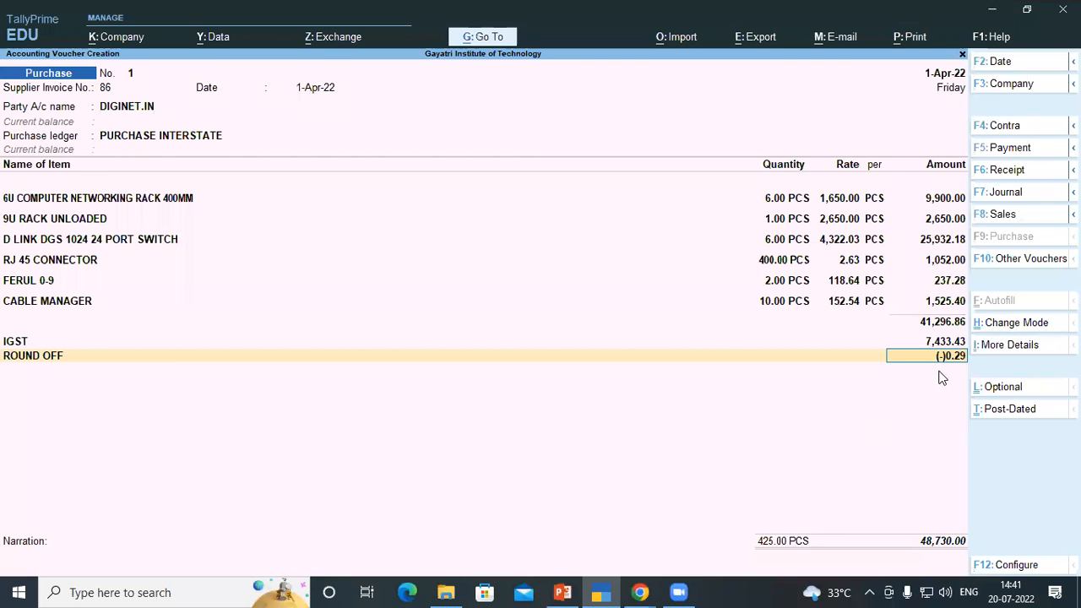
Alter the ROUND OFF ledger's rounding method to Downward Rounding and save the ledger
{"action": "key", "text": "BackSpace"}
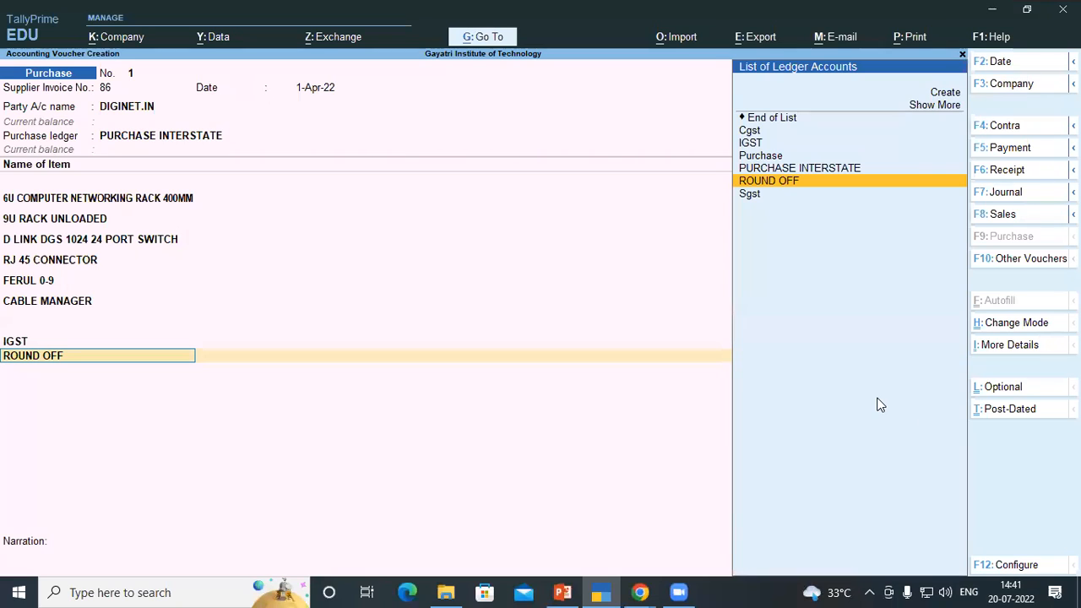
{"action": "key", "text": "ctrl"}
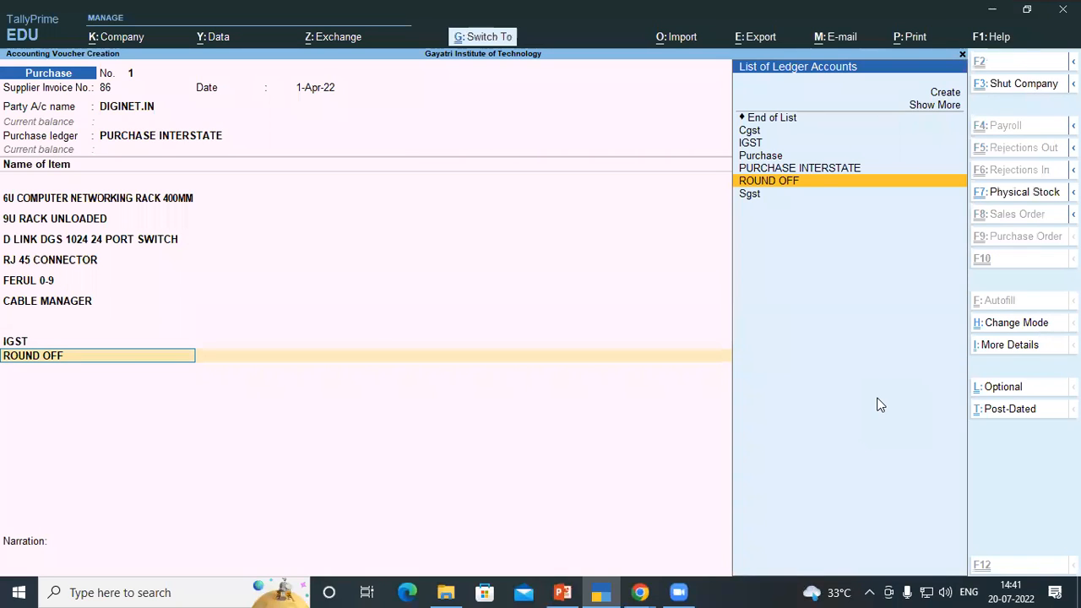
{"action": "key", "text": "ctrl+Return"}
{"action": "key", "text": "Return"}
{"action": "key", "text": "Return"}
{"action": "key", "text": "Return"}
{"action": "key", "text": "Return"}
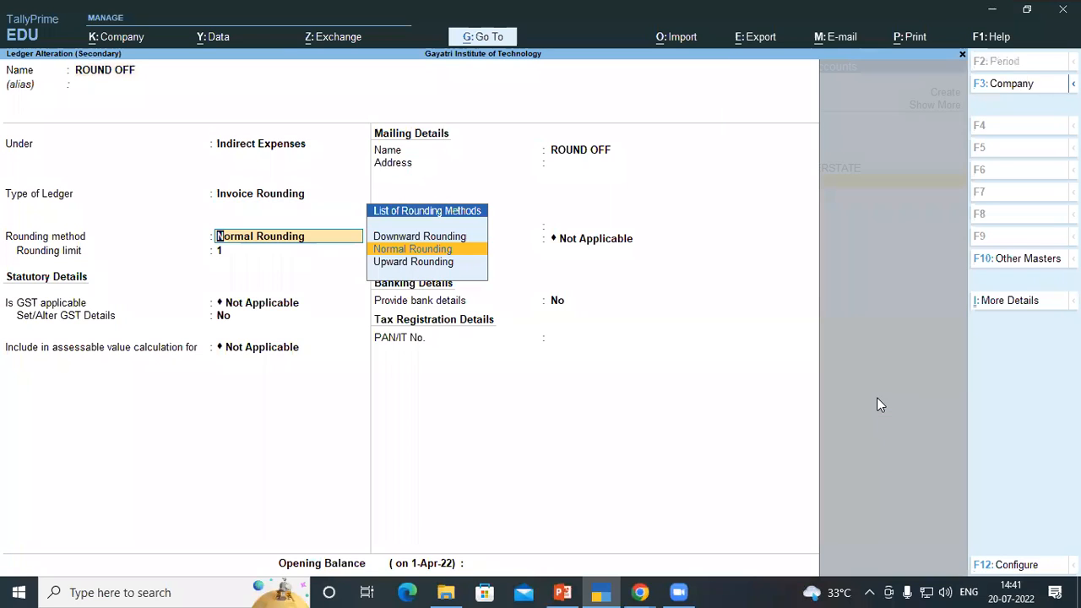
{"action": "key", "text": "Up"}
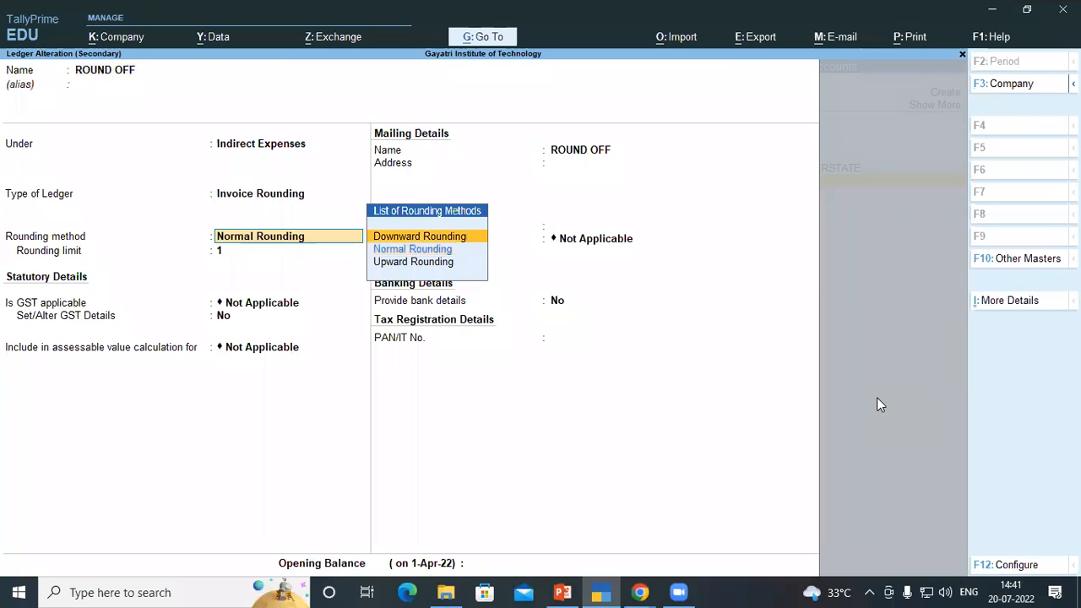
{"action": "key", "text": "Return"}
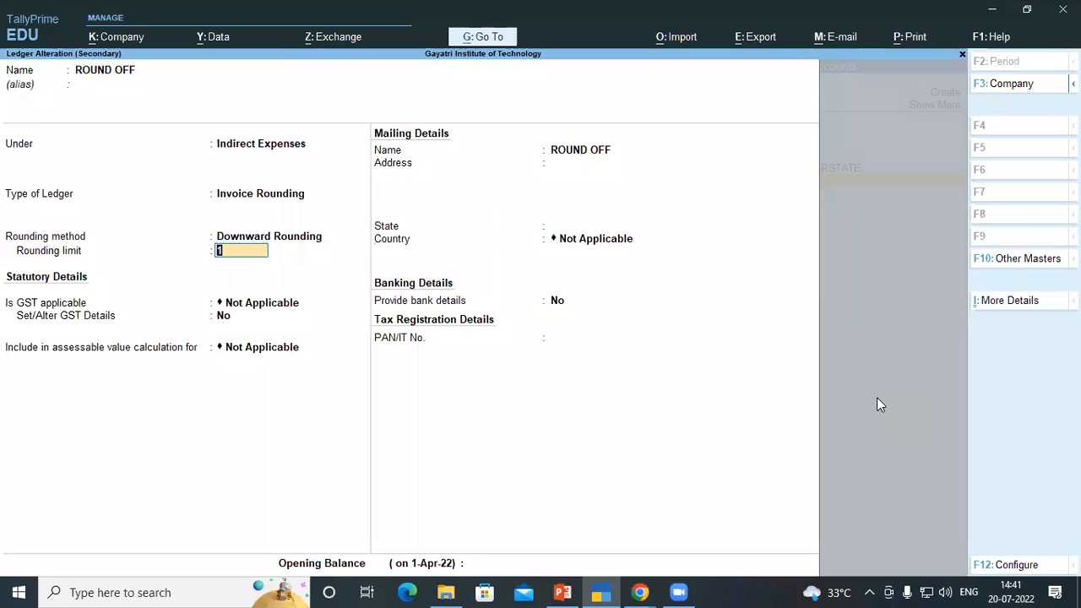
{"action": "key", "text": "ctrl+a"}
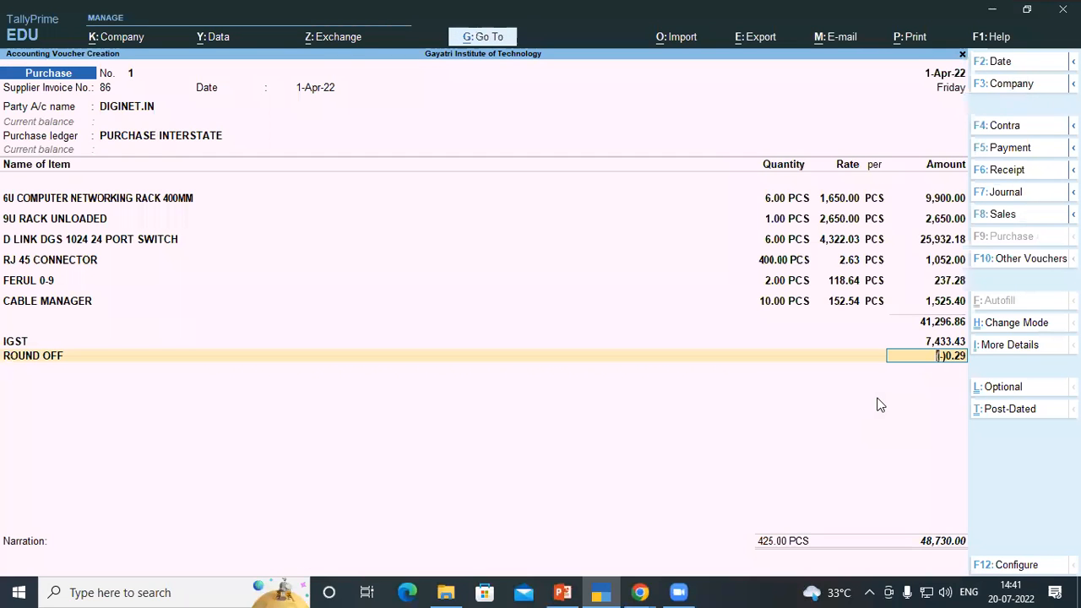
{"action": "key", "text": "Return"}
{"action": "key", "text": "BackSpace"}
{"action": "key", "text": "BackSpace"}
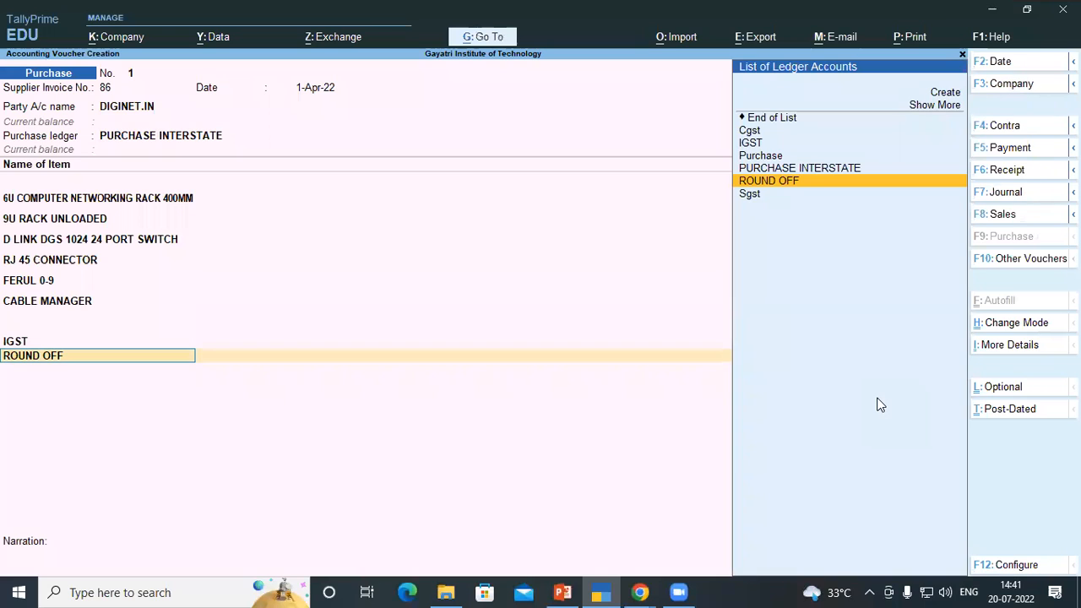
{"action": "key", "text": "Up"}
{"action": "key", "text": "Up"}
{"action": "key", "text": "Up"}
{"action": "key", "text": "Up"}
{"action": "key", "text": "Up"}
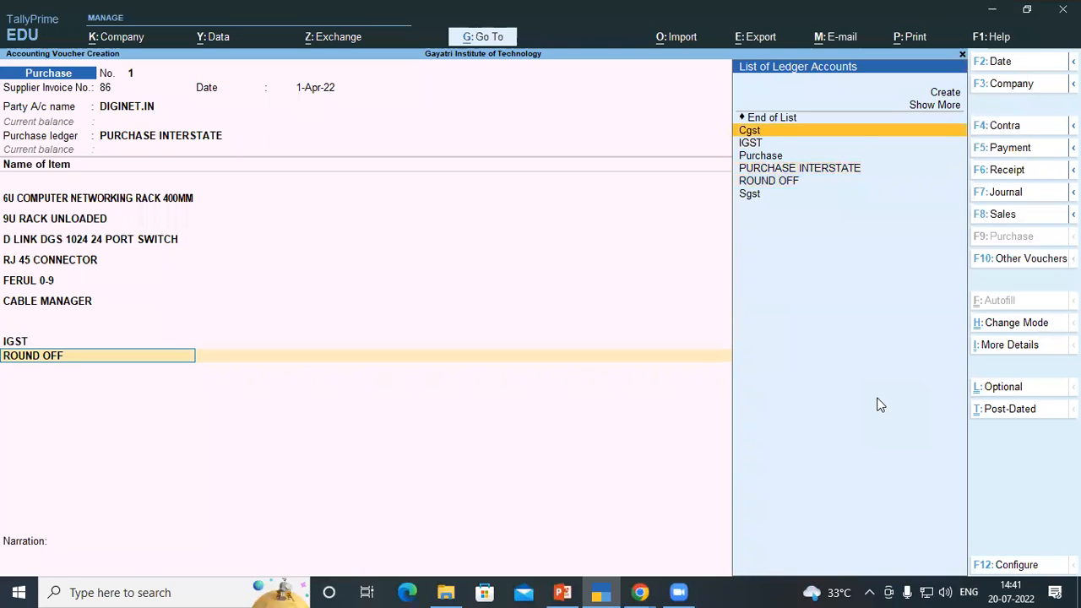
{"action": "key", "text": "Return"}
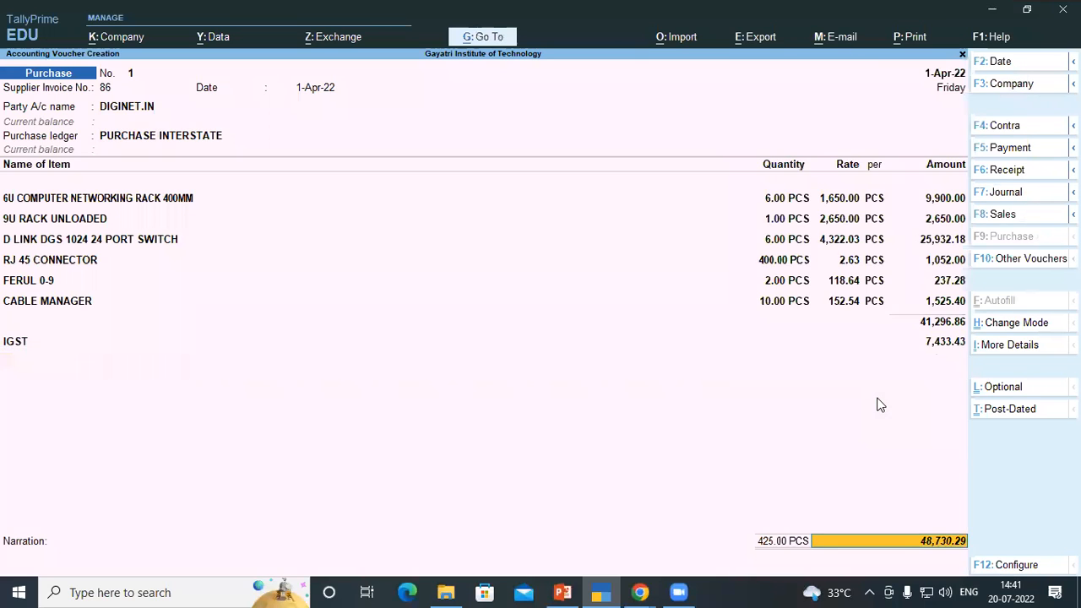
{"action": "key", "text": "BackSpace"}
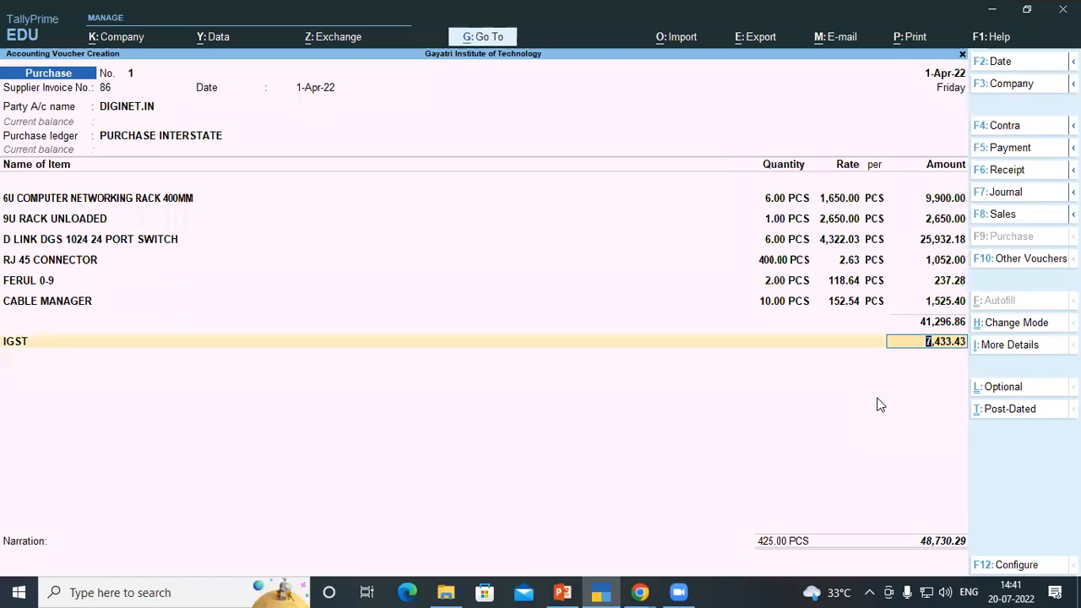
{"action": "key", "text": "Return"}
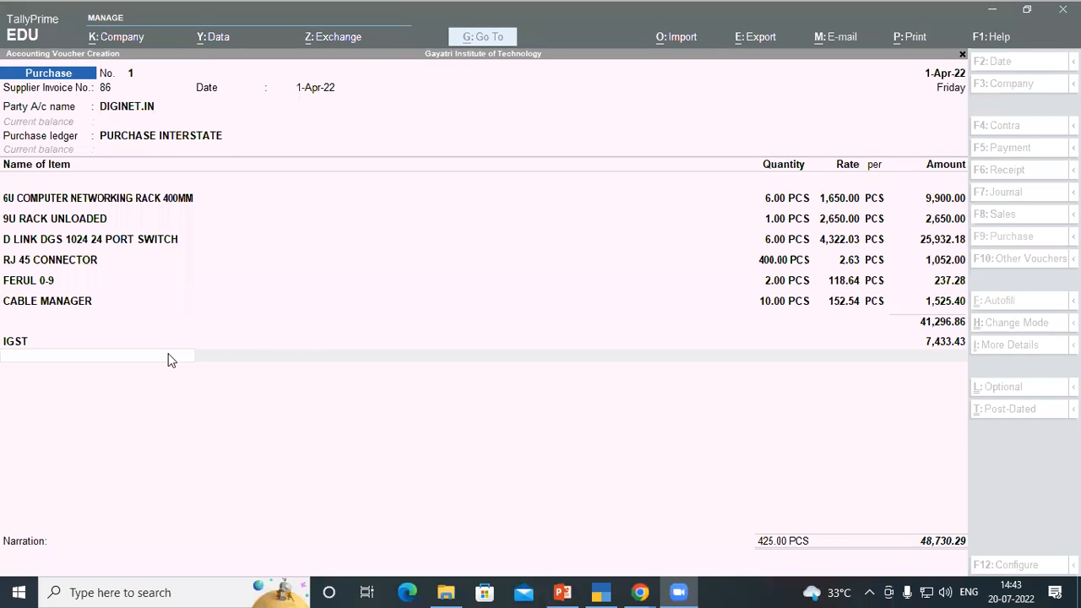
Re-enter the ROUND OFF ledger on the line below IGST in the purchase voucher
{"action": "left_click", "coordinate": [166, 360]}
{"action": "type", "text": "ROU"}
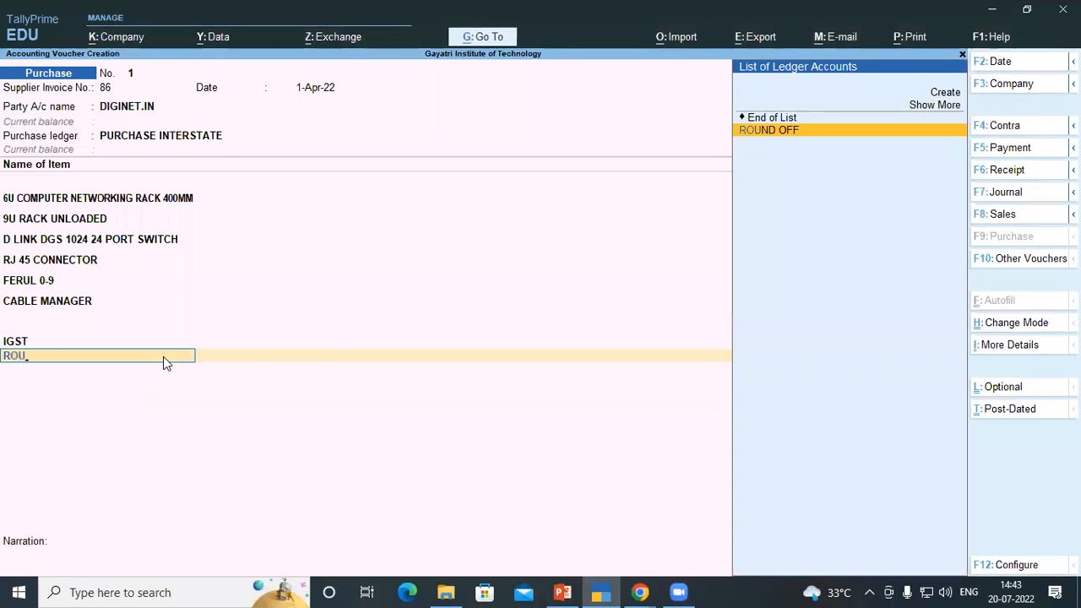
{"action": "key", "text": "Return"}
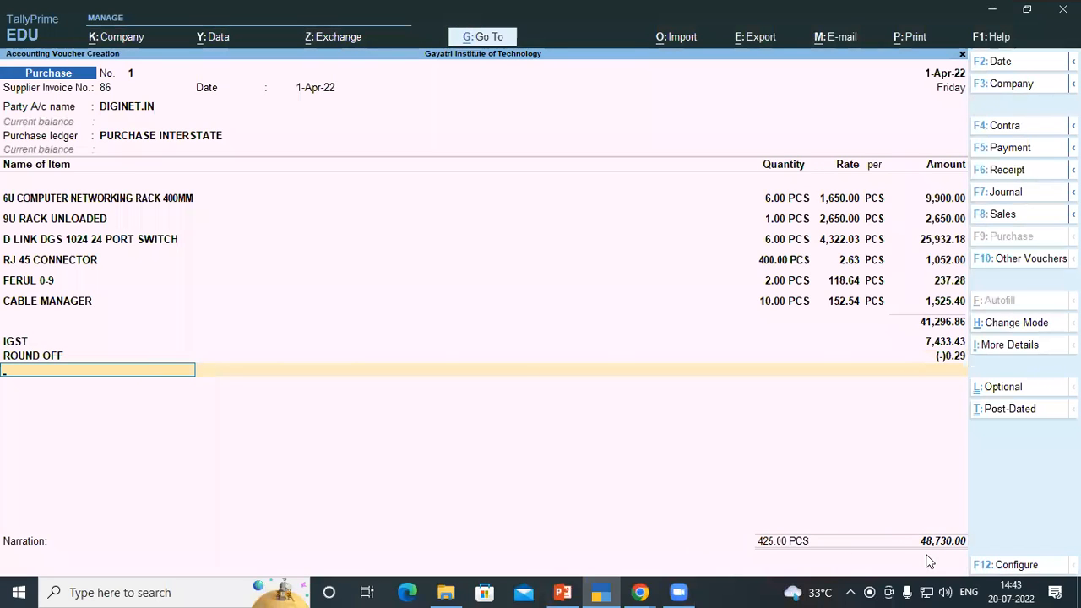
Compare the invoice PDF's IGST amount and grand total with the voucher's figures
{"action": "mouse_move", "coordinate": [646, 591]}
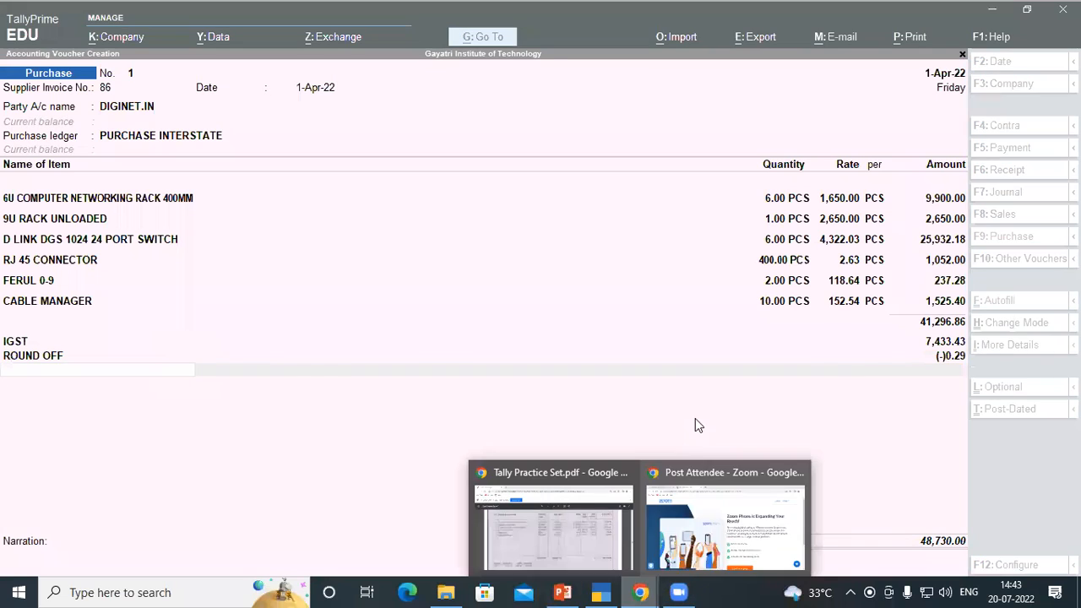
{"action": "left_click", "coordinate": [583, 490]}
{"action": "scroll", "coordinate": [844, 323], "scroll_direction": "up", "scroll_amount": 8}
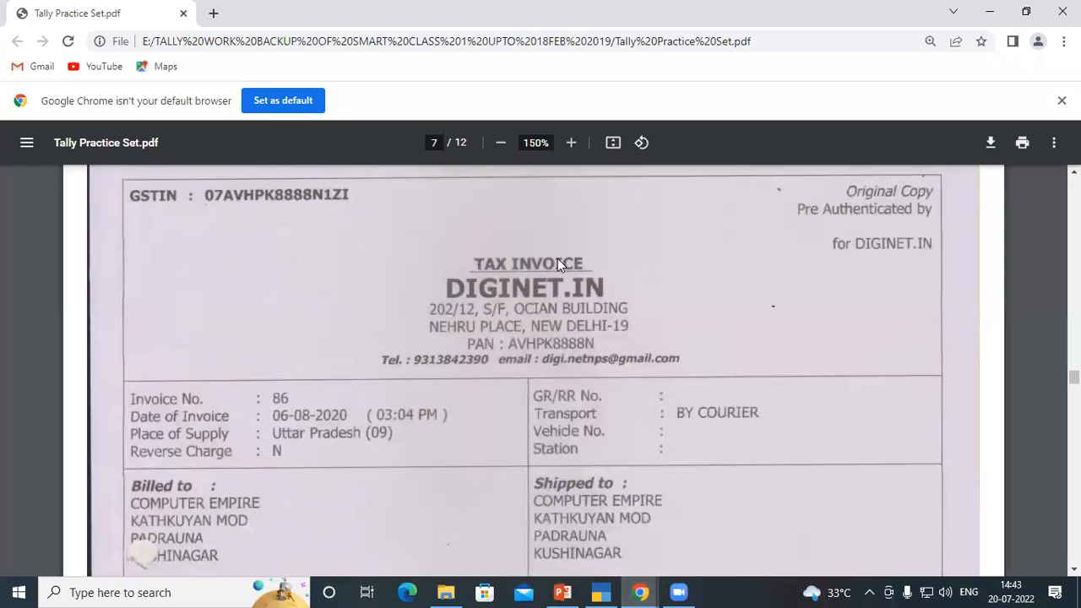
{"action": "scroll", "coordinate": [587, 268], "scroll_direction": "down", "scroll_amount": 8}
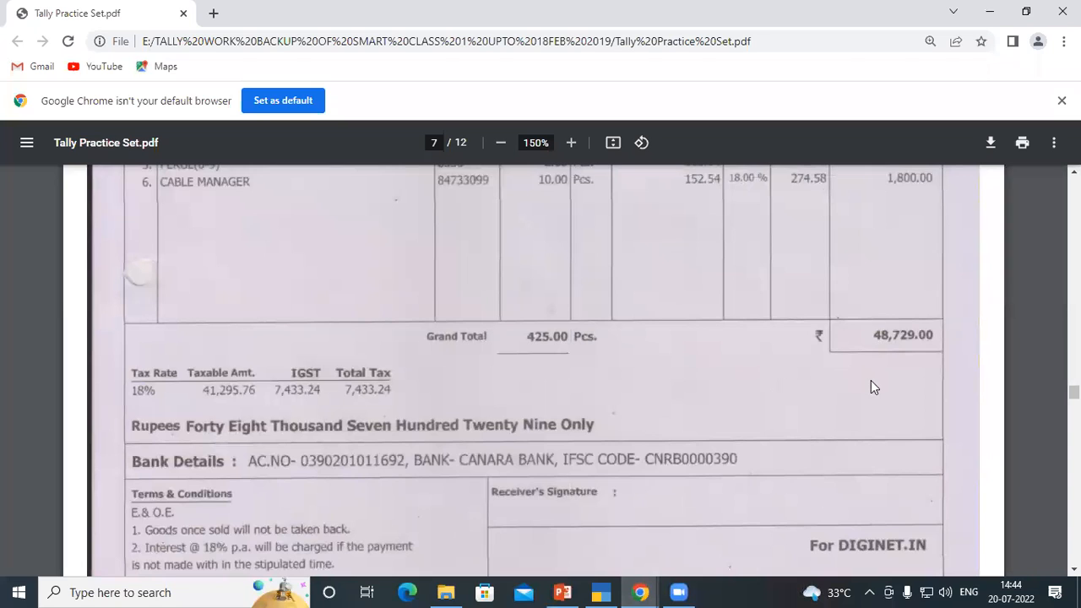
{"action": "scroll", "coordinate": [871, 382], "scroll_direction": "up", "scroll_amount": 1}
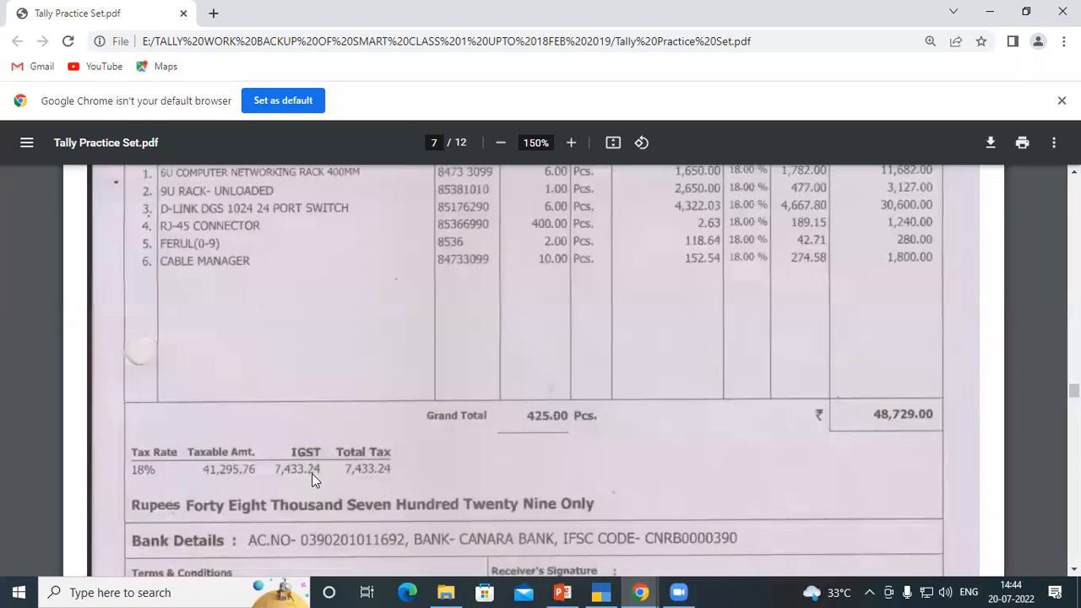
{"action": "left_click", "coordinate": [600, 592]}
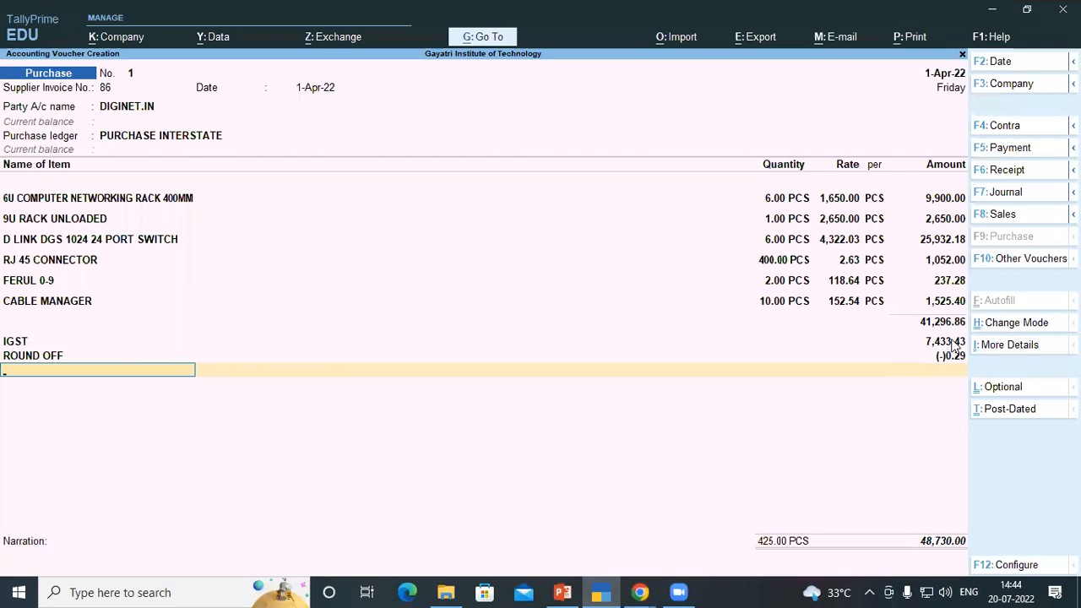
{"action": "left_click", "coordinate": [639, 592]}
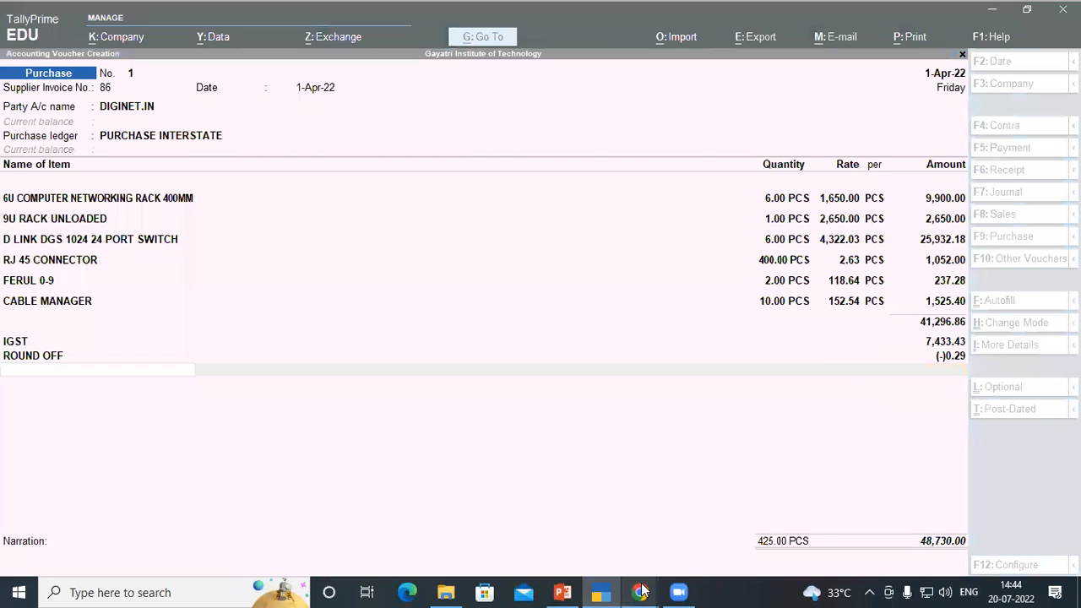
{"action": "left_click", "coordinate": [579, 530]}
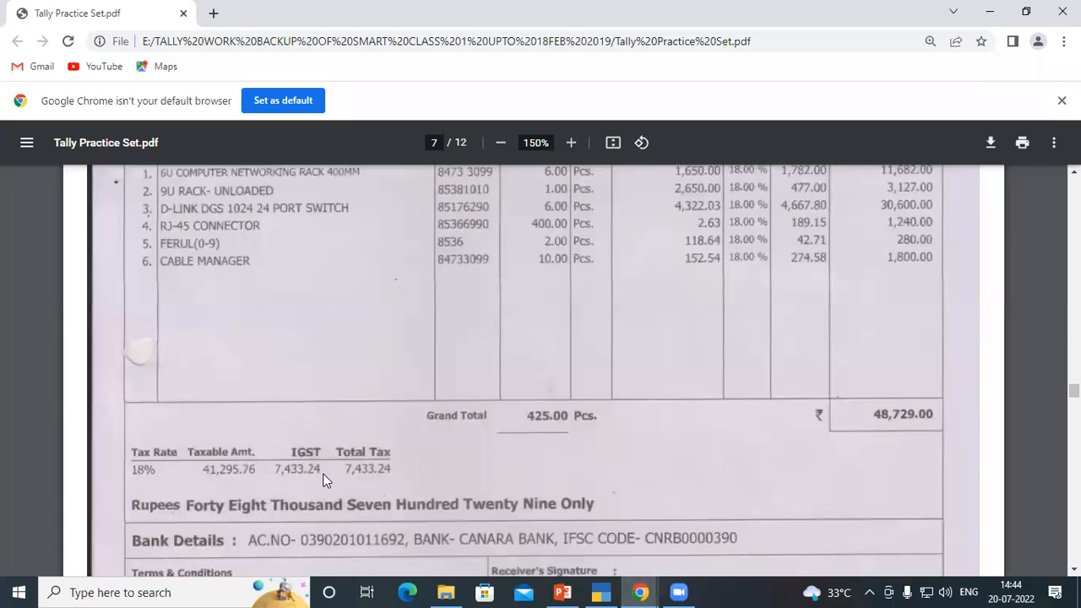
{"action": "left_click", "coordinate": [601, 591]}
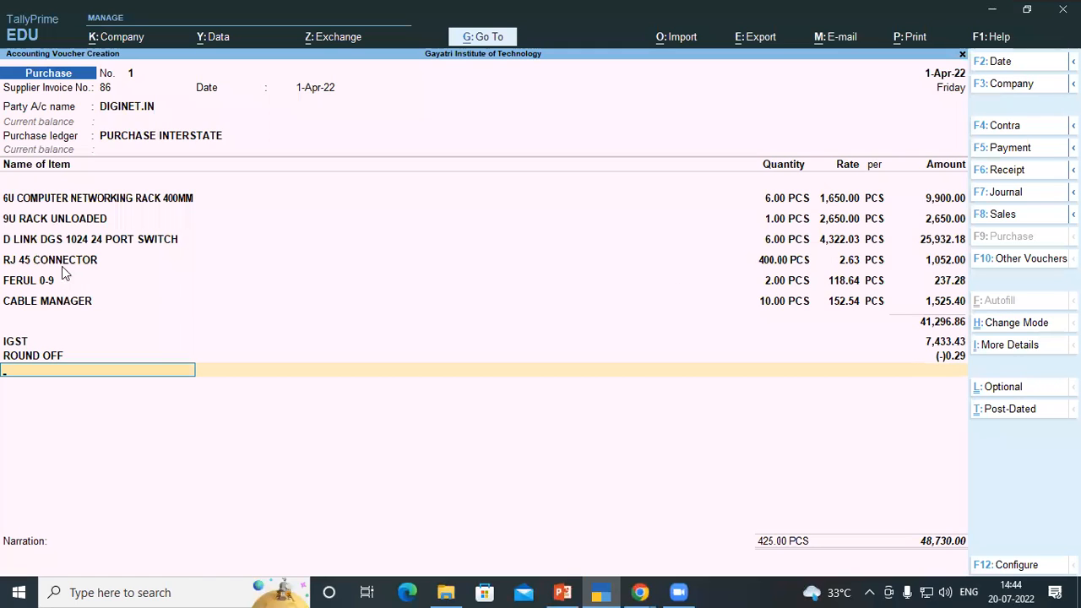
From RJ 45 CONNECTOR, open the CONNECTOR stock group, enable its GST details with HSN 85366990 at 18%, and accept
{"action": "left_click", "coordinate": [815, 261]}
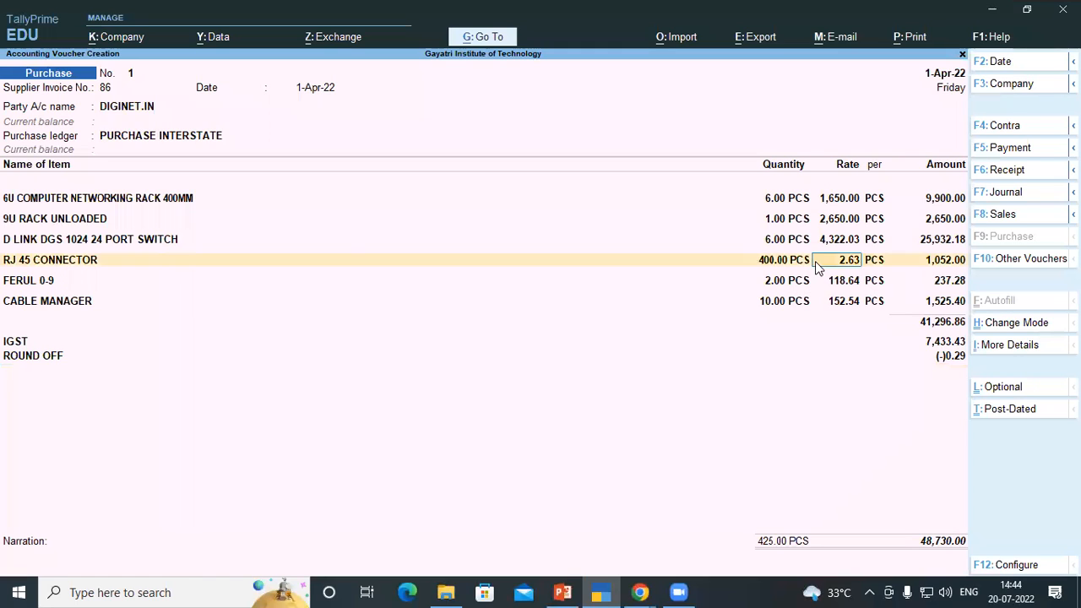
{"action": "left_click", "coordinate": [77, 268]}
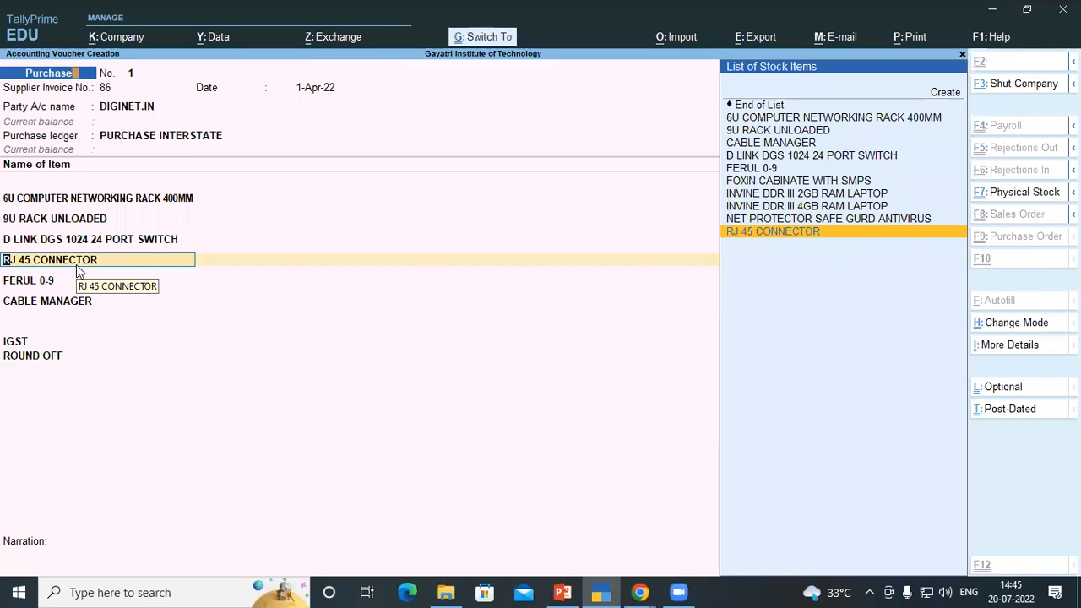
{"action": "key", "text": "ctrl+Return"}
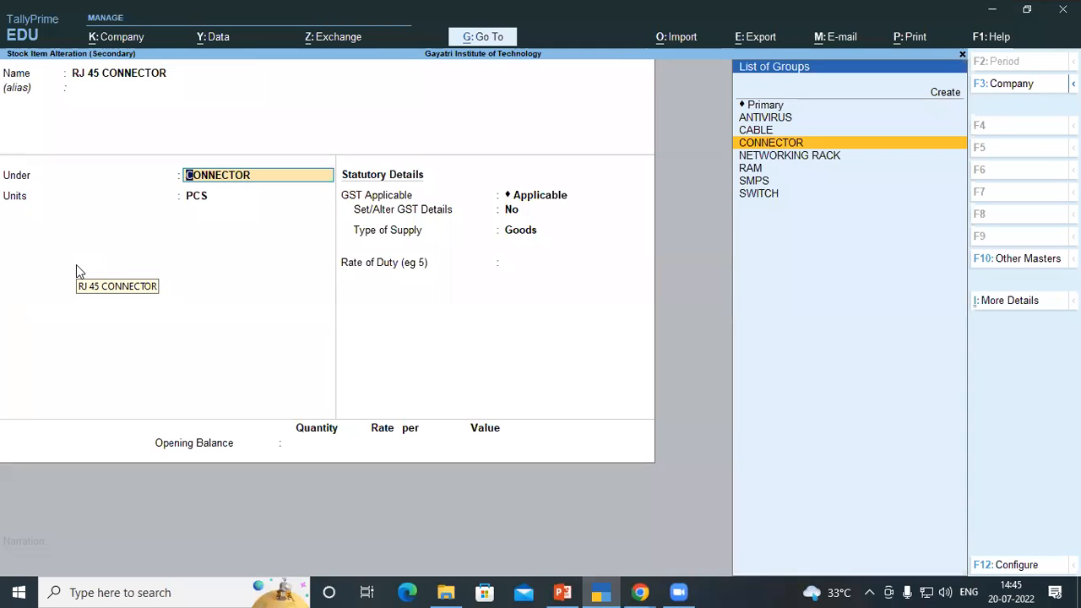
{"action": "key", "text": "ctrl"}
{"action": "key", "text": "ctrl+Return"}
{"action": "key", "text": "Return"}
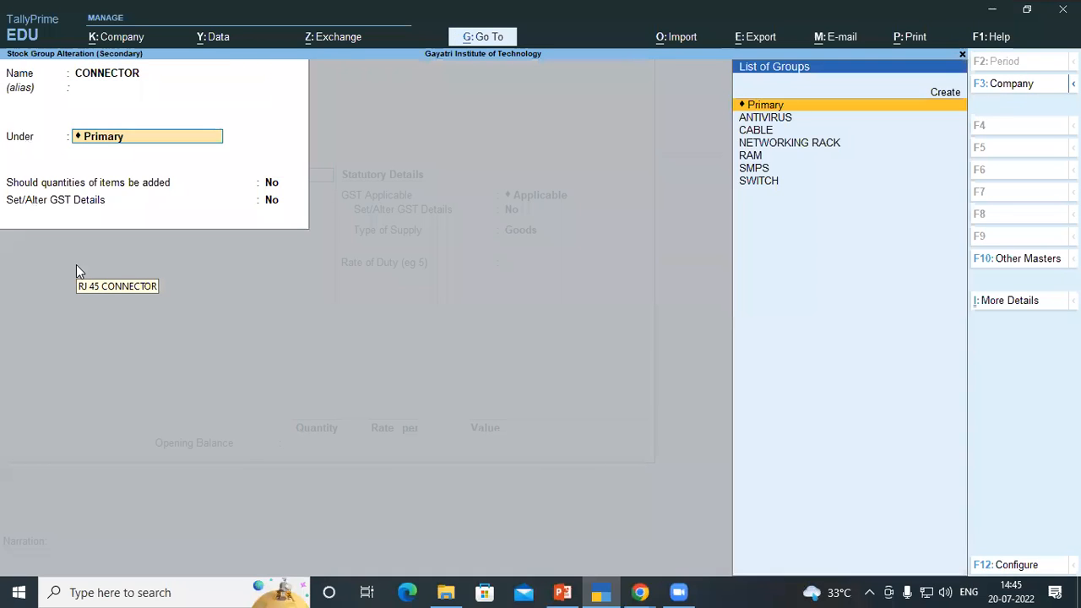
{"action": "key", "text": "Return"}
{"action": "key", "text": "Return"}
{"action": "type", "text": "y"}
{"action": "key", "text": "Return"}
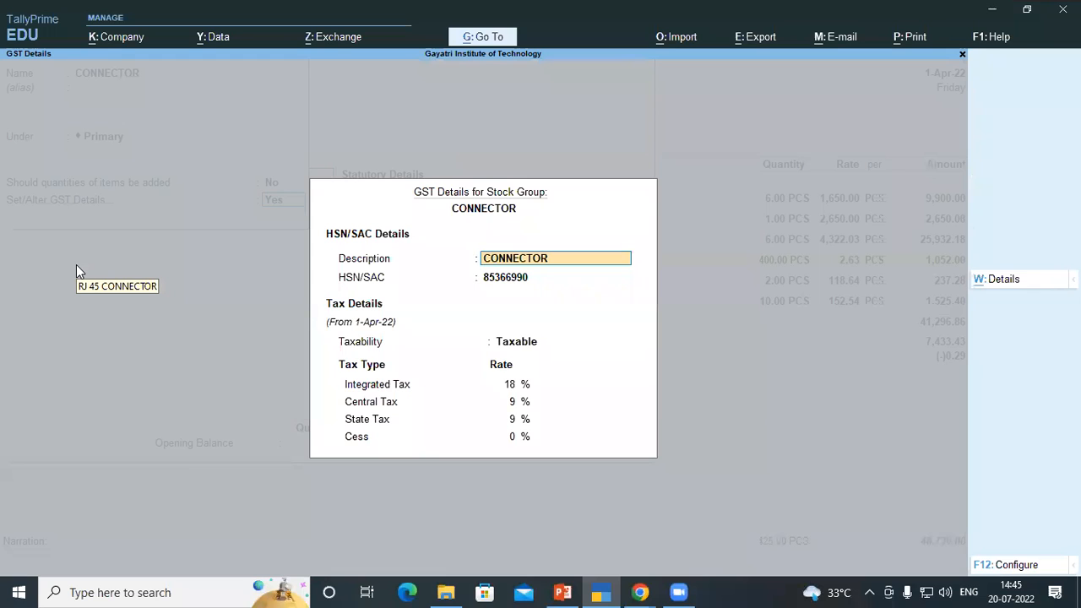
{"action": "key", "text": "ctrl+a"}
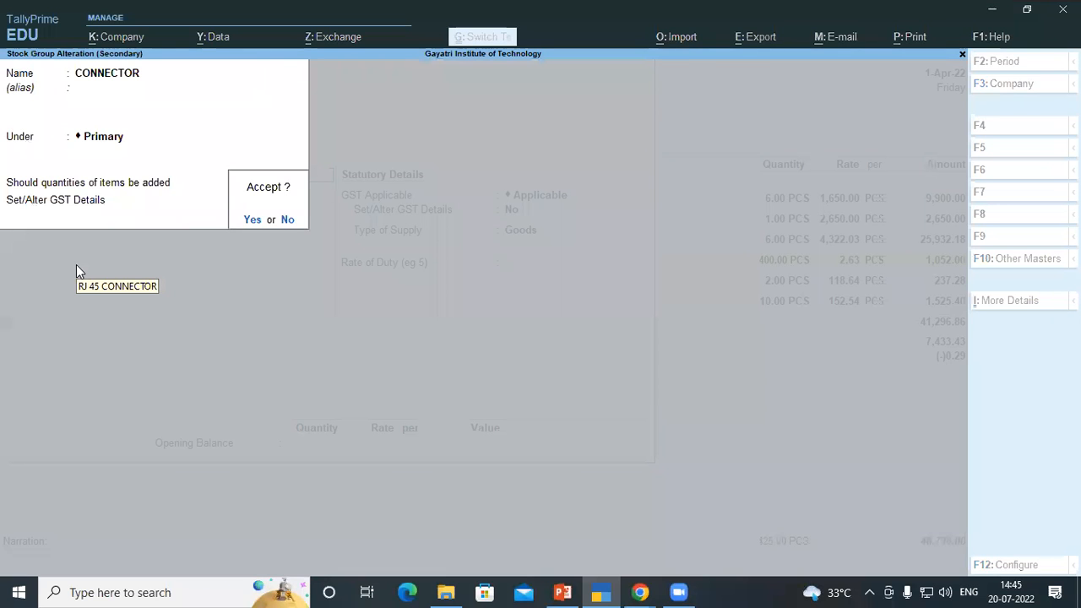
{"action": "key", "text": "Return"}
{"action": "key", "text": "Return"}
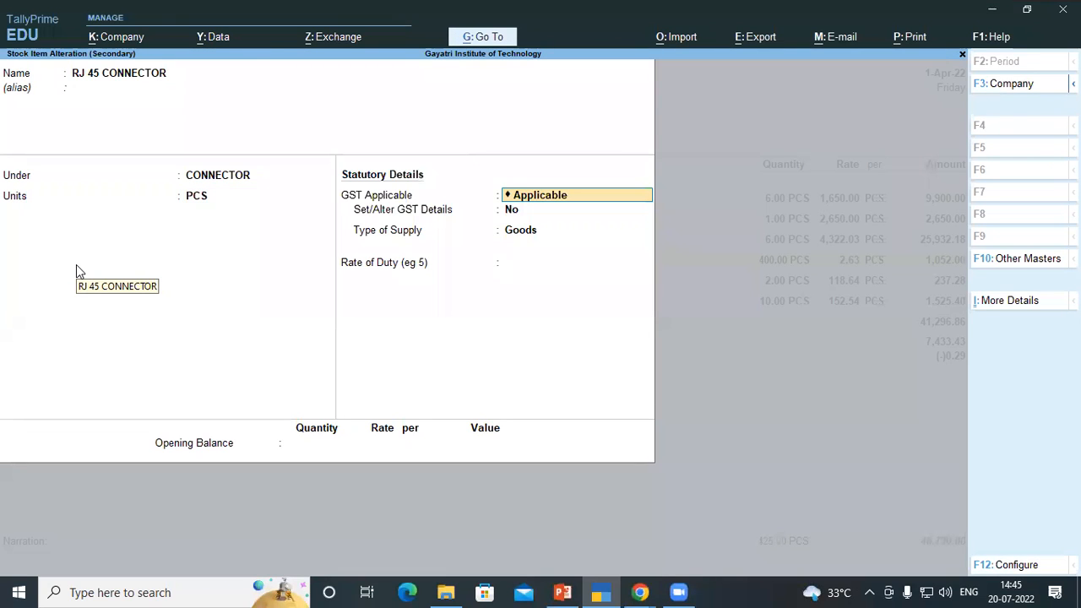
{"action": "key", "text": "ctrl+a"}
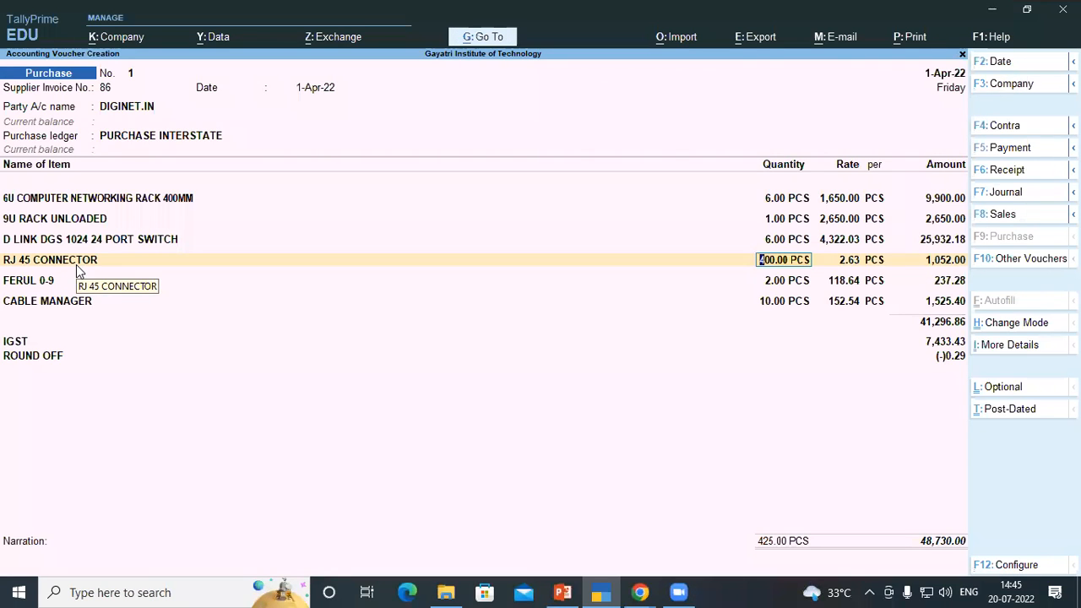
From CABLE MANAGER, open the CABLE stock group, enable its GST details with HSN 84733099 at 18%, and accept
{"action": "left_click", "coordinate": [87, 307]}
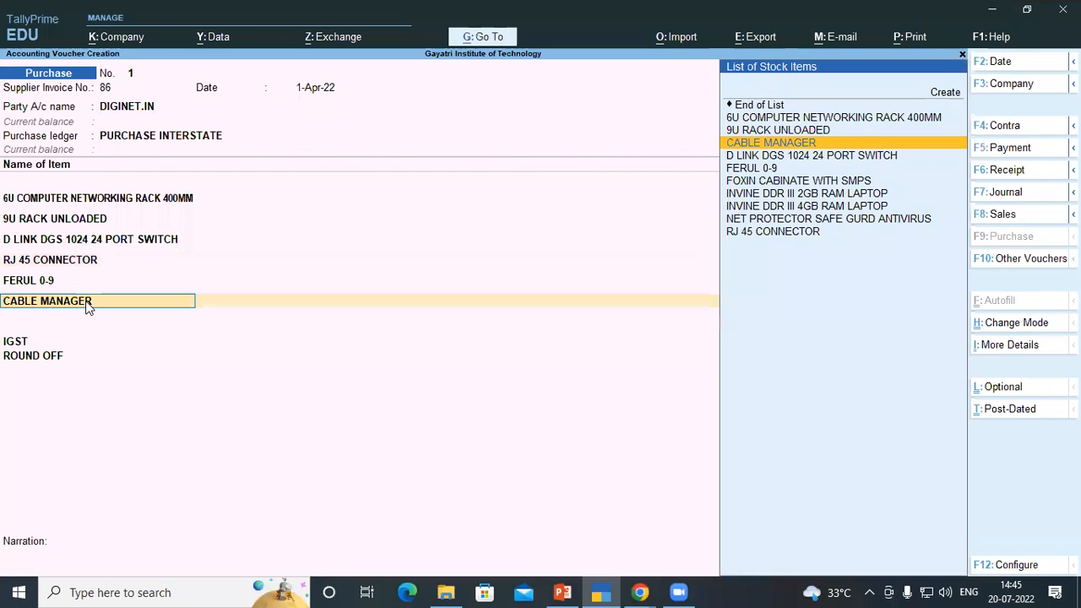
{"action": "key", "text": "ctrl+Return"}
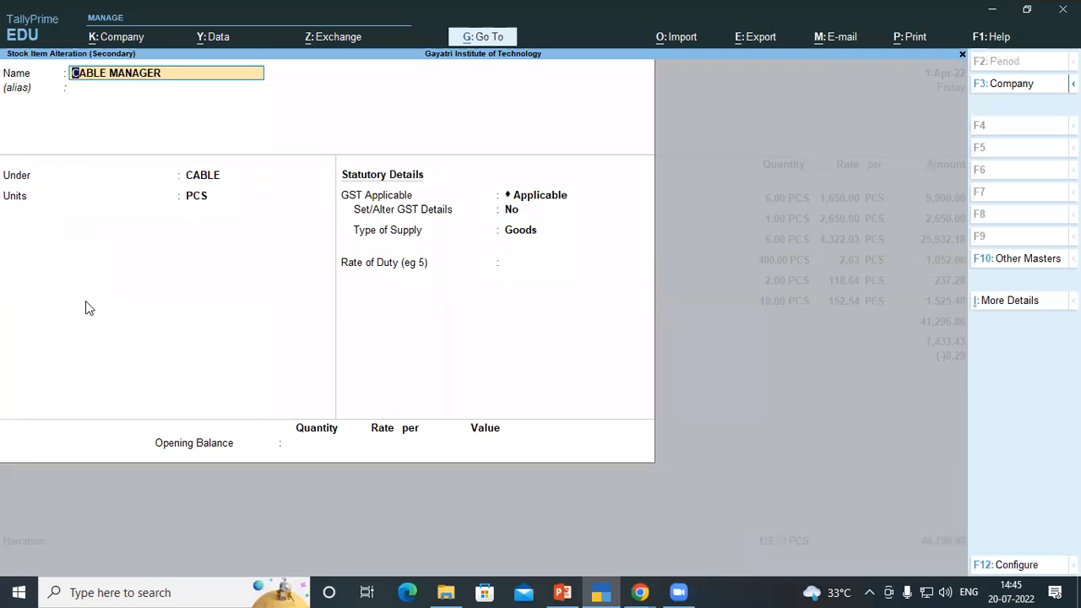
{"action": "key", "text": "Return"}
{"action": "key", "text": "Return"}
{"action": "key", "text": "ctrl+Return"}
{"action": "key", "text": "Return"}
{"action": "key", "text": "Return"}
{"action": "key", "text": "Return"}
{"action": "key", "text": "Return"}
{"action": "type", "text": "y"}
{"action": "key", "text": "Return"}
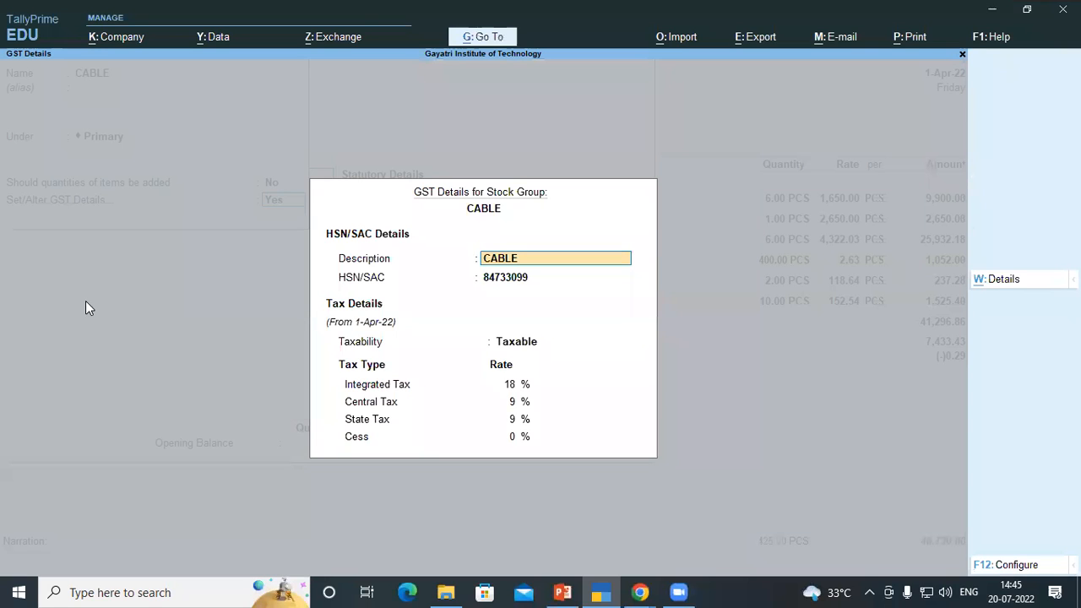
{"action": "key", "text": "ctrl+a"}
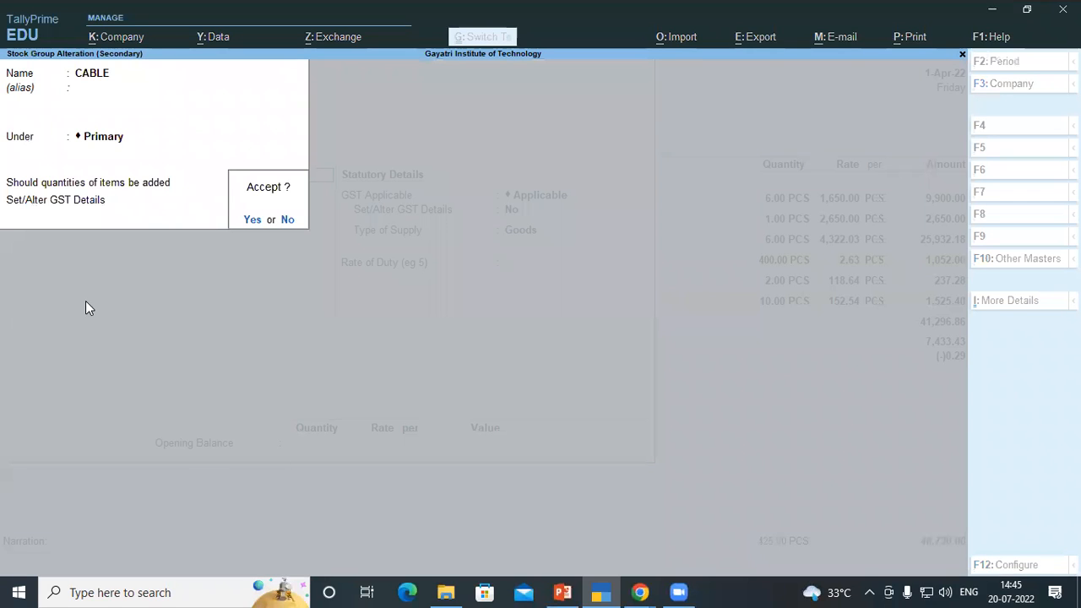
{"action": "key", "text": "ctrl+a"}
{"action": "key", "text": "Return"}
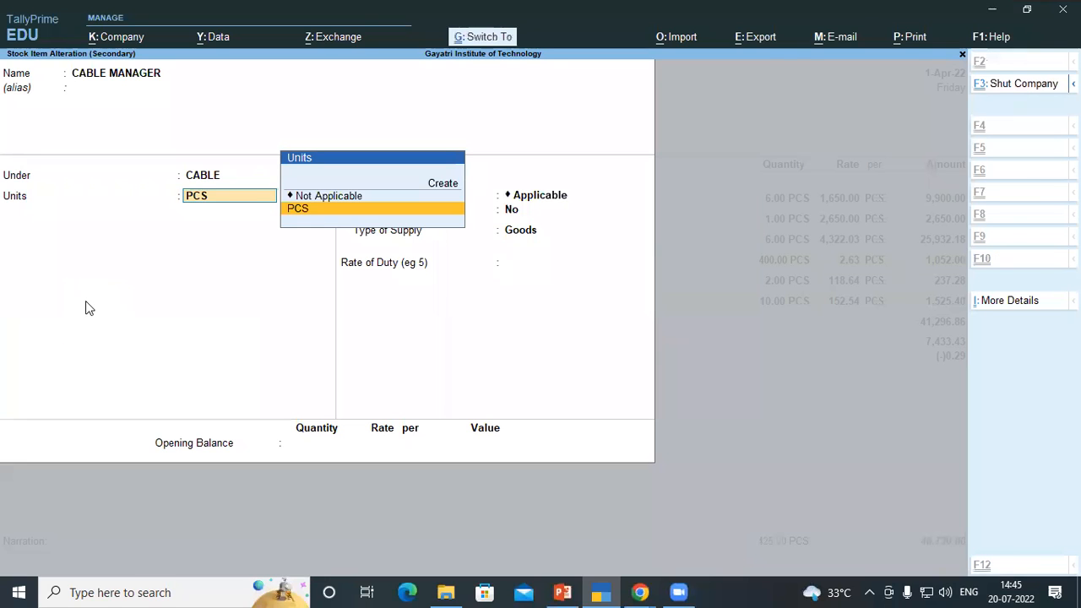
{"action": "key", "text": "ctrl+a"}
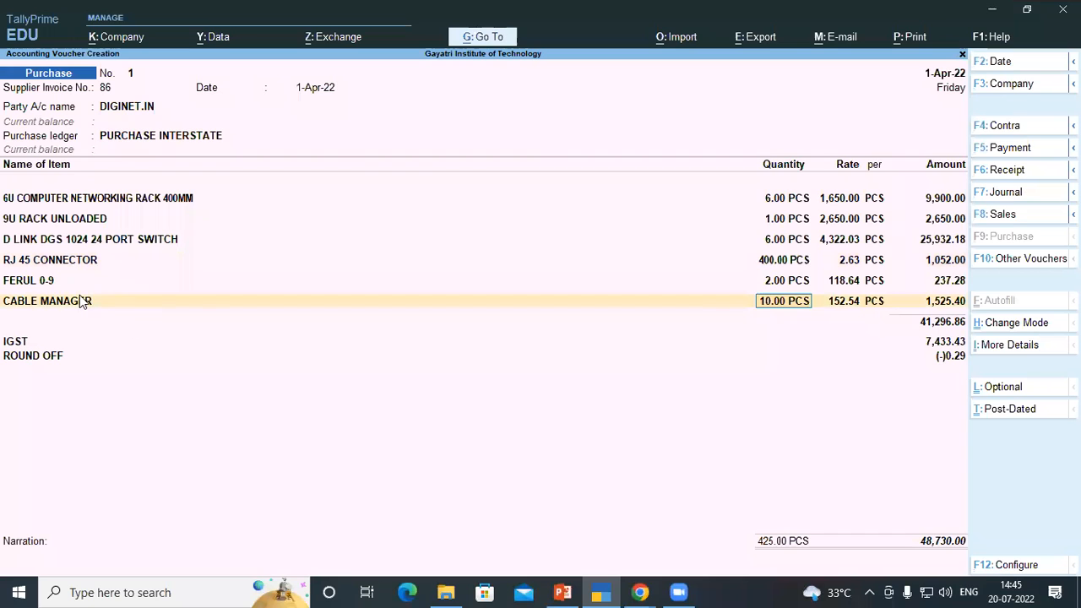
From RJ 45 CONNECTOR, reopen the CONNECTOR stock group, enable its GST details with HSN 85366990 at 18%, and accept both masters
{"action": "left_click", "coordinate": [49, 285]}
{"action": "left_click", "coordinate": [46, 263]}
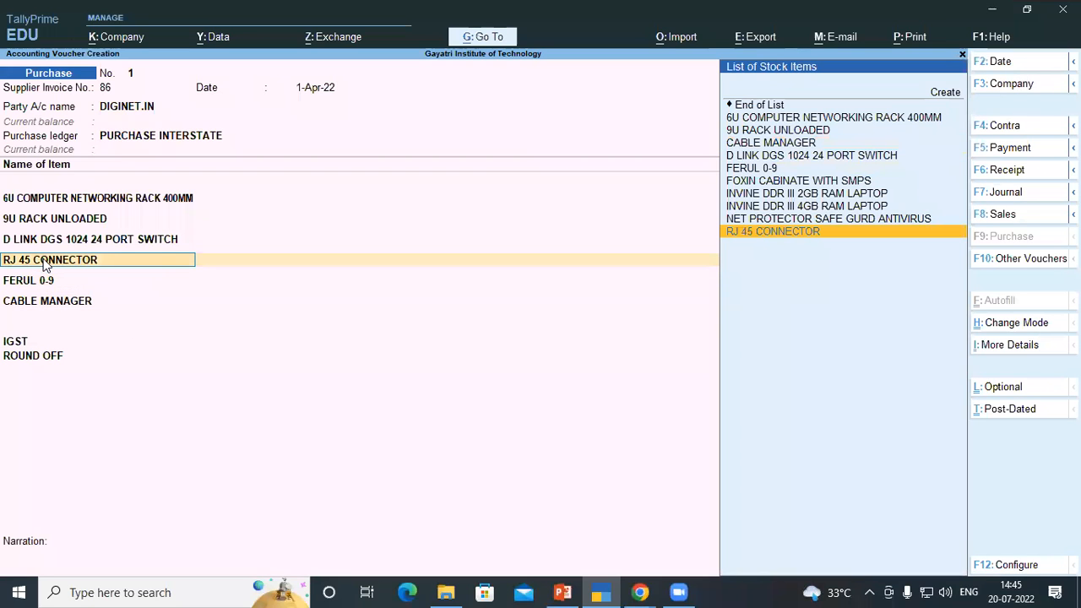
{"action": "key", "text": "ctrl+Return"}
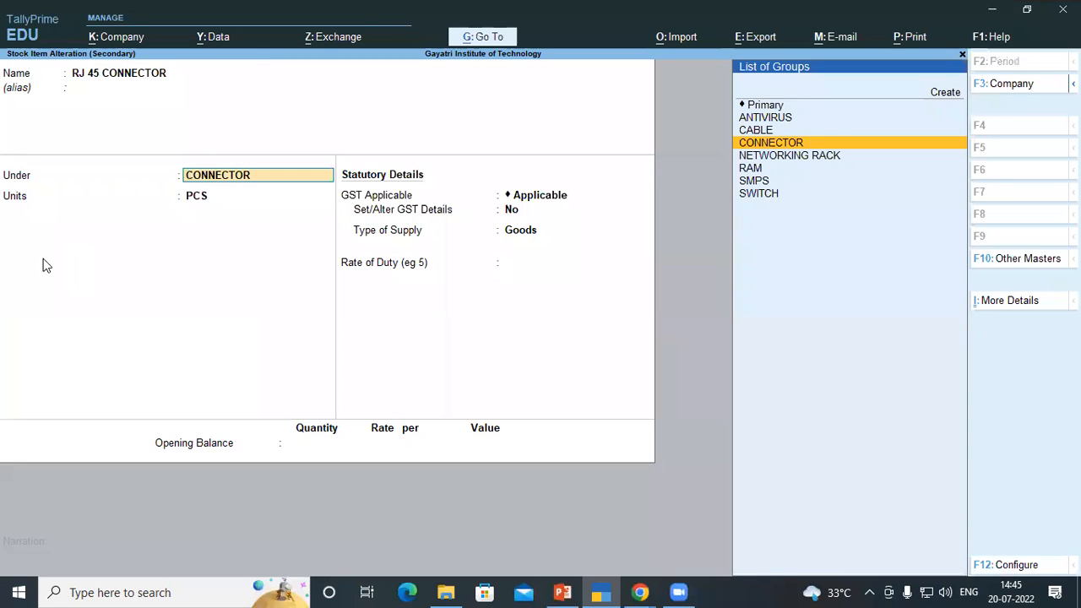
{"action": "key", "text": "ctrl+Return"}
{"action": "key", "text": "Return"}
{"action": "key", "text": "Return"}
{"action": "key", "text": "Return"}
{"action": "key", "text": "Return"}
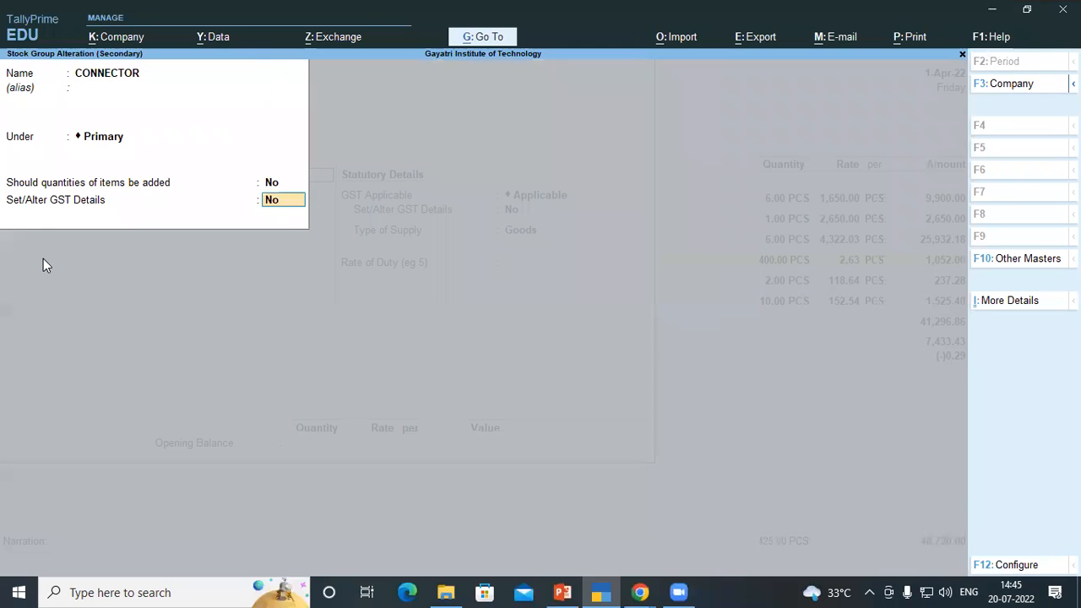
{"action": "key", "text": "y"}
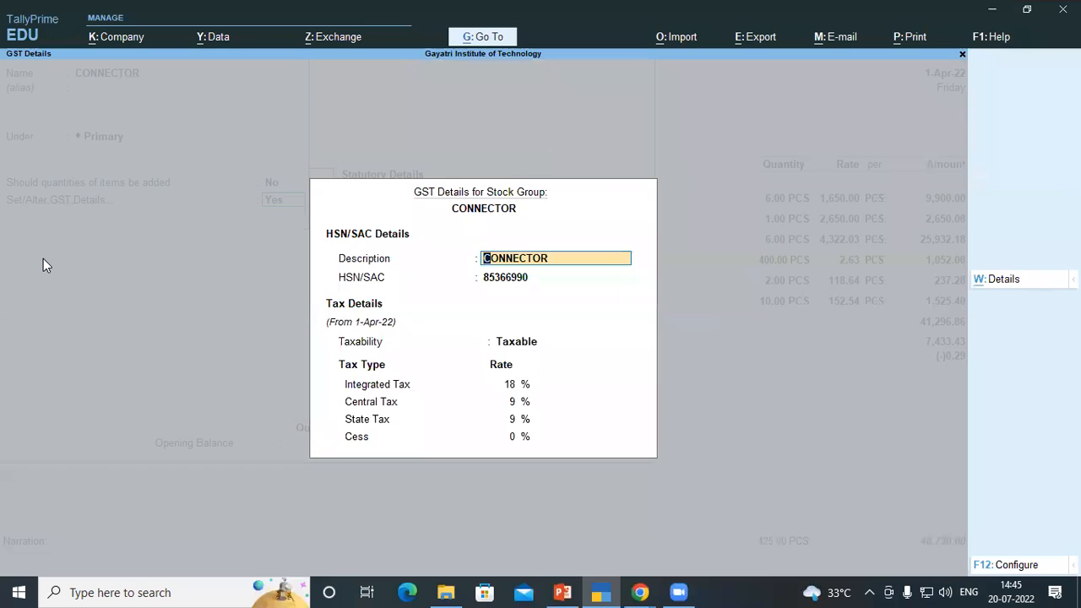
{"action": "key", "text": "ctrl+a"}
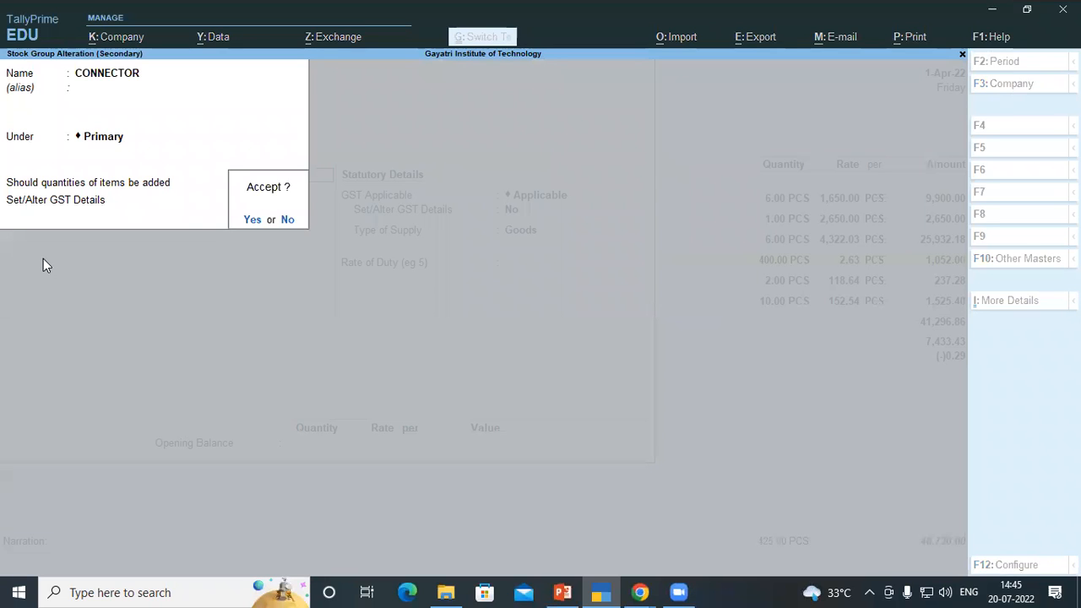
{"action": "key", "text": "y"}
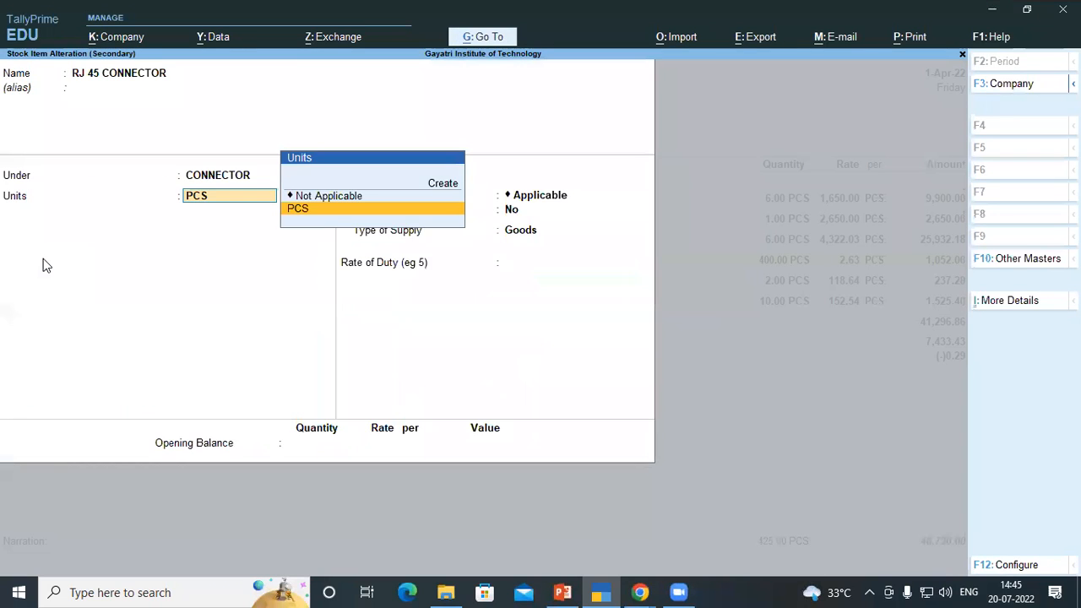
{"action": "key", "text": "ctrl+a"}
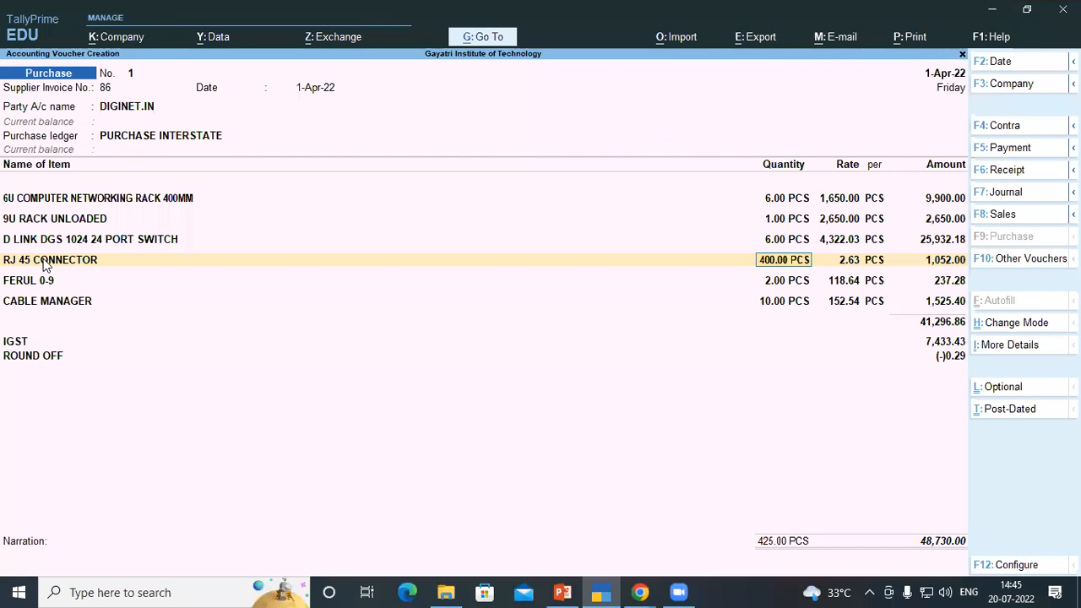
From D LINK DGS 1024 24 PORT SWITCH, open the SWITCH stock group, enable its GST details with HSN 85176290 at 18%, and accept
{"action": "left_click", "coordinate": [95, 241]}
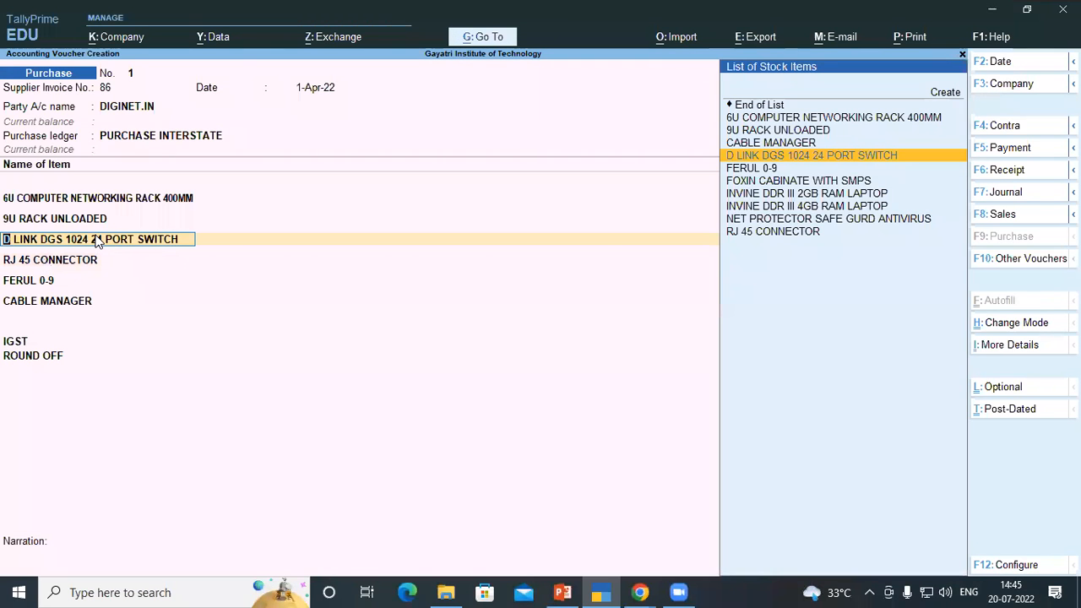
{"action": "key", "text": "ctrl+Return"}
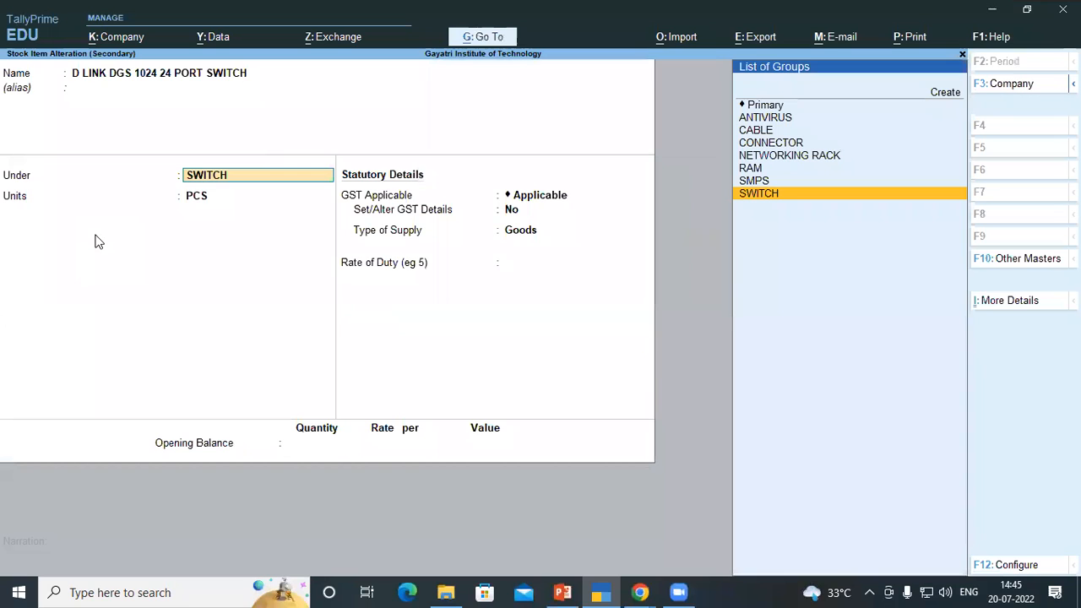
{"action": "key", "text": "ctrl+Return"}
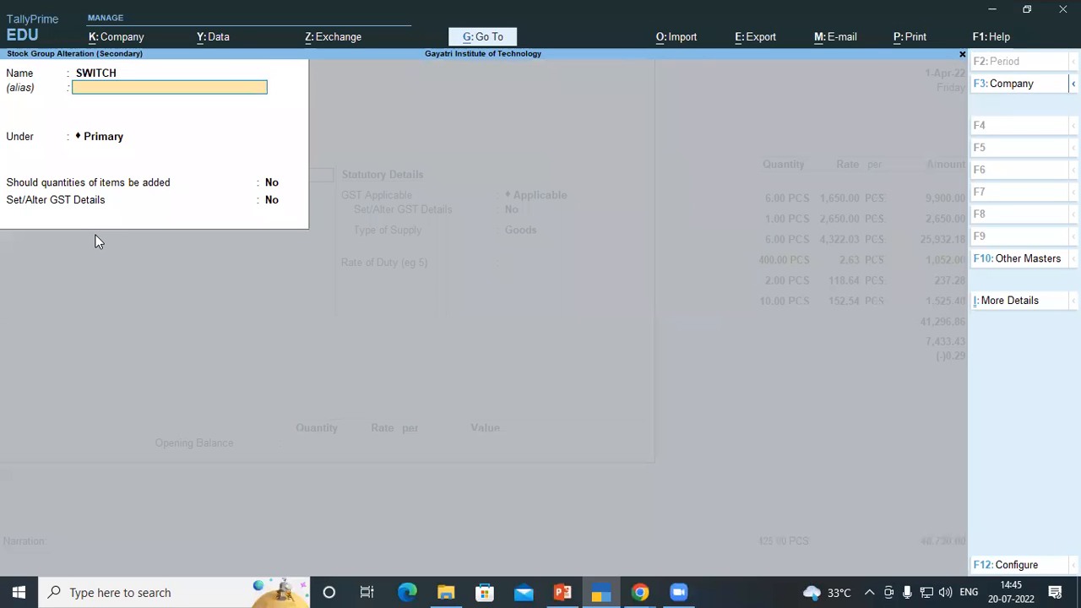
{"action": "key", "text": "Return"}
{"action": "key", "text": "Return"}
{"action": "type", "text": "y"}
{"action": "key", "text": "Return"}
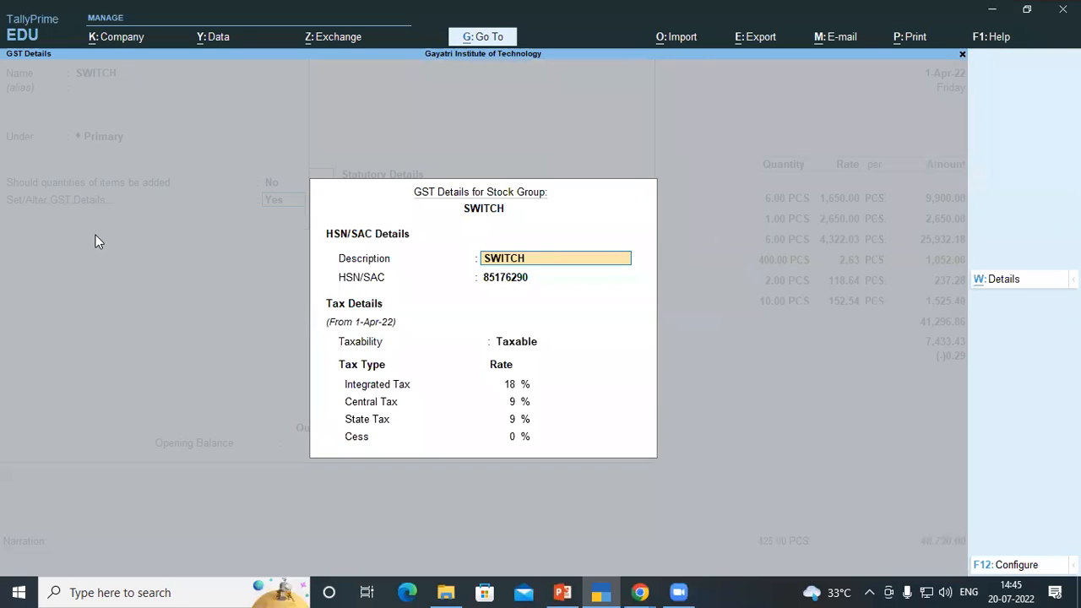
{"action": "key", "text": "ctrl"}
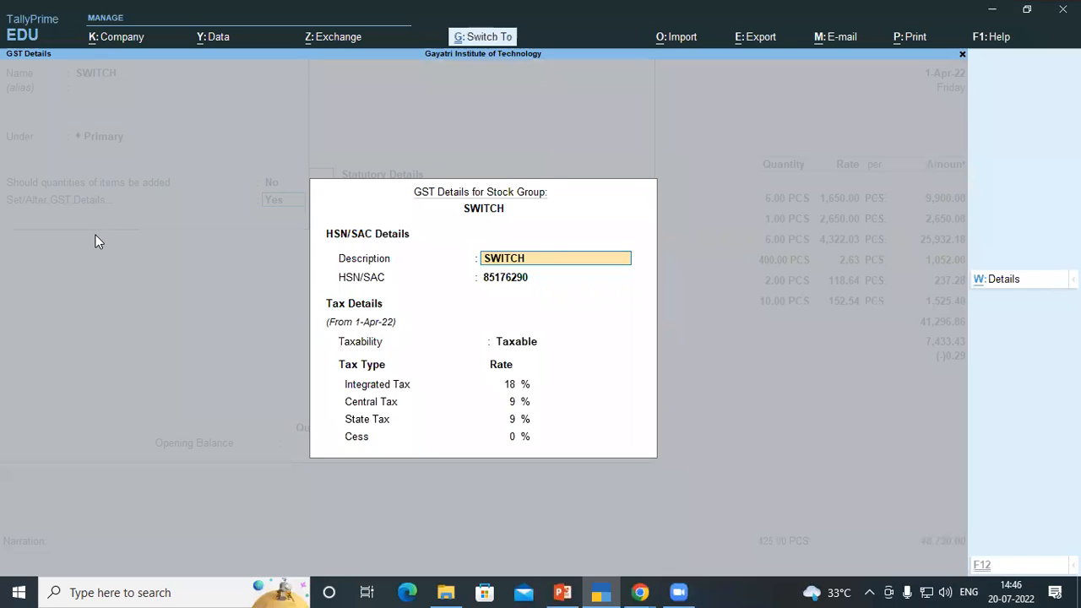
{"action": "key", "text": "ctrl+a"}
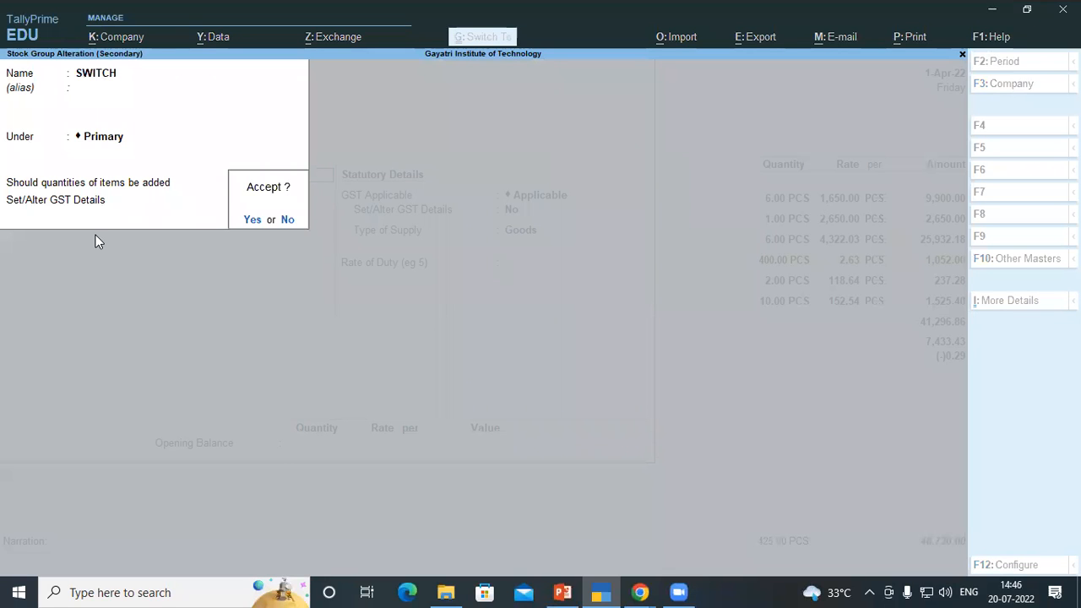
{"action": "key", "text": "ctrl+a"}
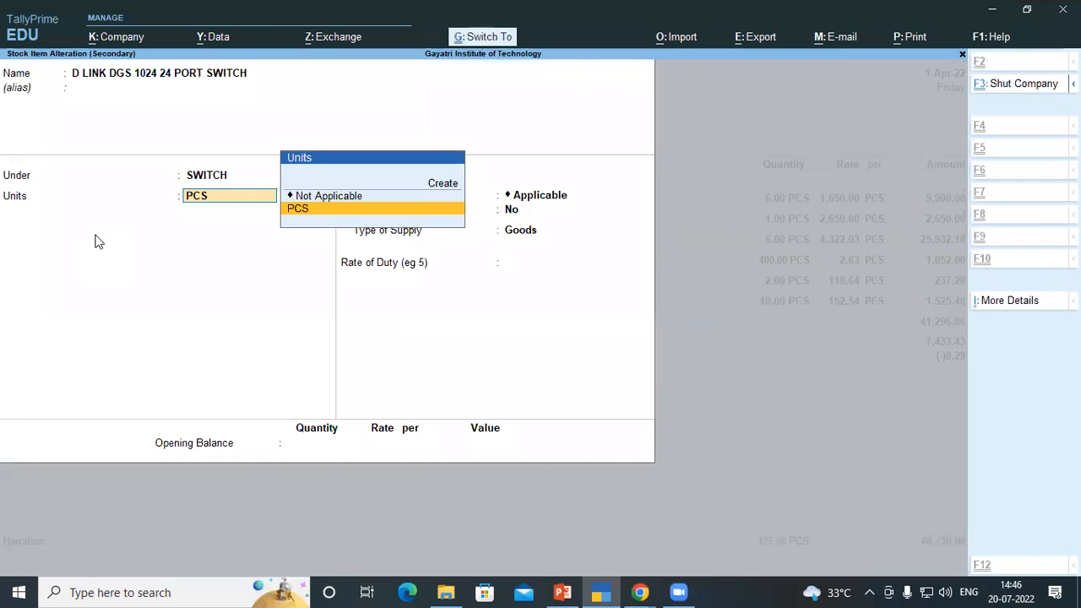
{"action": "key", "text": "ctrl+a"}
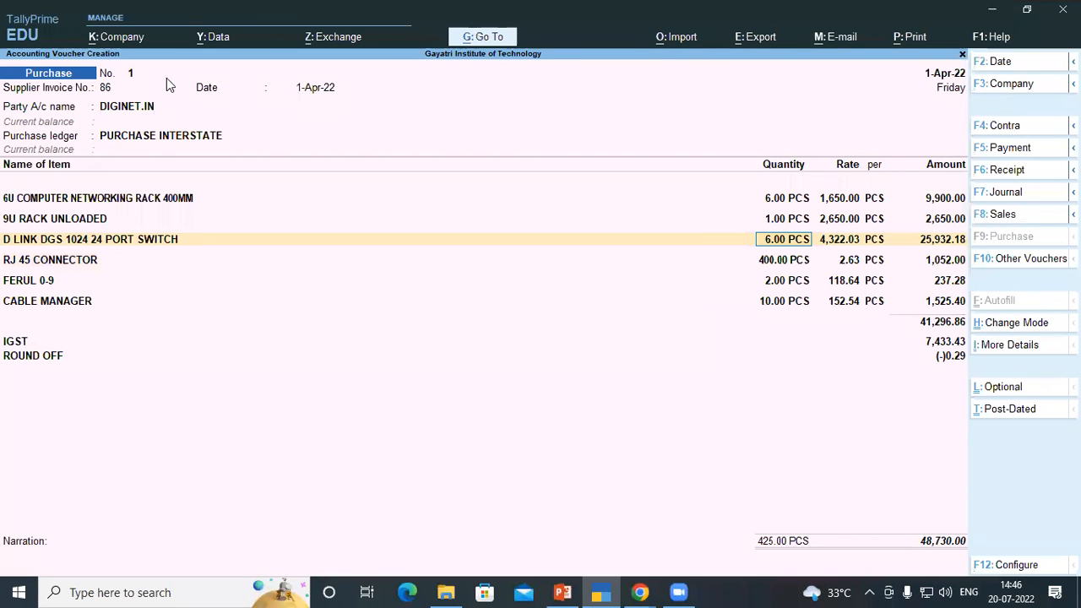
From 6U COMPUTER NETWORKING RACK 400MM, open the NETWORKING RACK stock group, enable its GST details with HSN 84733099 at 18%, and accept
{"action": "left_click", "coordinate": [73, 202]}
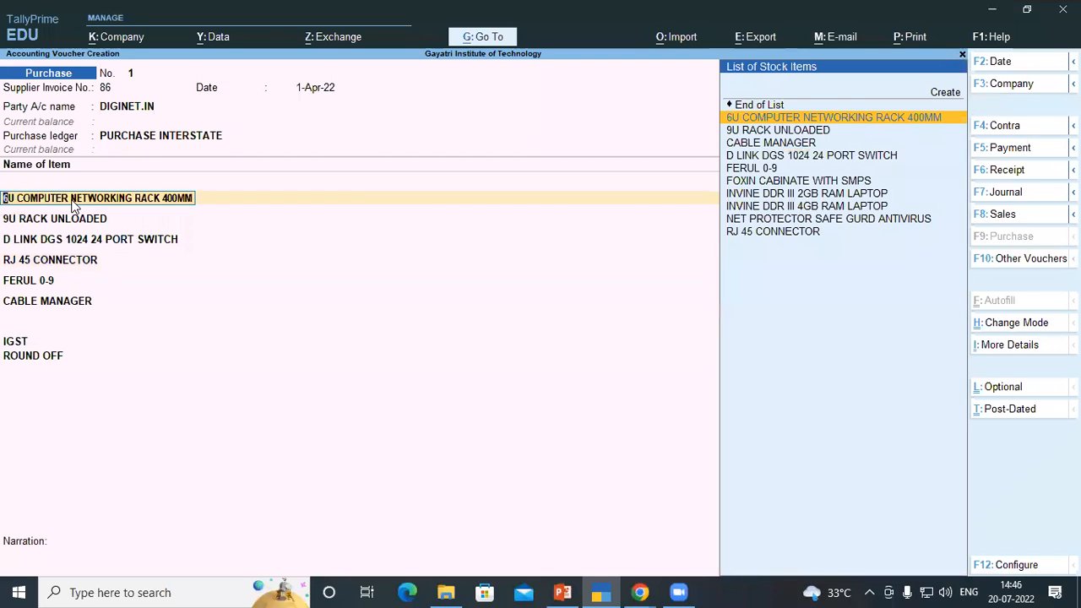
{"action": "key", "text": "ctrl+Return"}
{"action": "key", "text": "Return"}
{"action": "key", "text": "Return"}
{"action": "key", "text": "Return"}
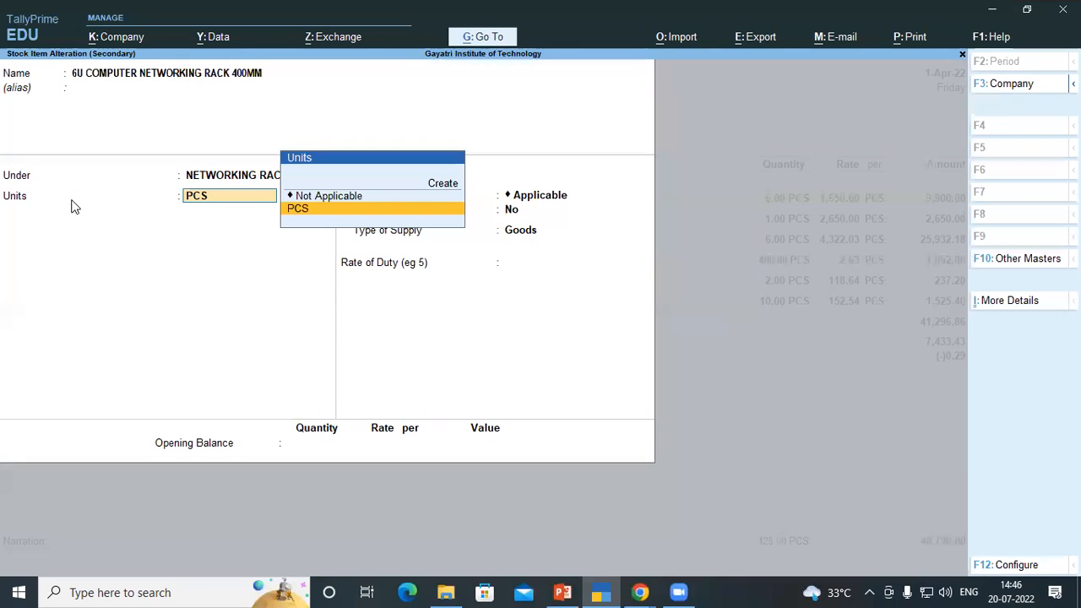
{"action": "key", "text": "BackSpace"}
{"action": "key", "text": "ctrl+Return"}
{"action": "key", "text": "Return"}
{"action": "key", "text": "Return"}
{"action": "key", "text": "Return"}
{"action": "key", "text": "Return"}
{"action": "key", "text": "y"}
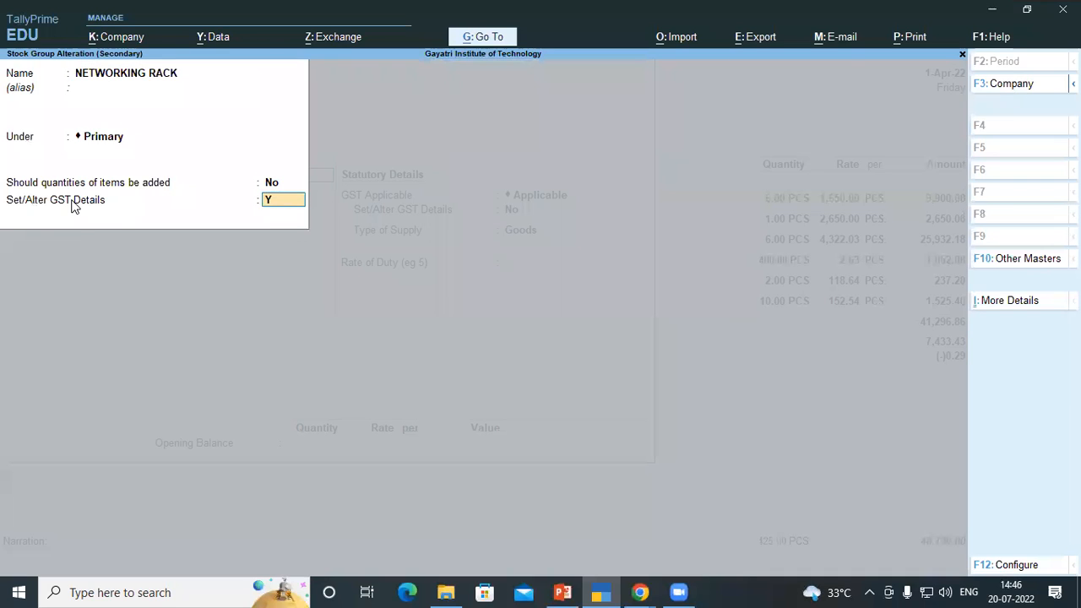
{"action": "key", "text": "Return"}
{"action": "key", "text": "ctrl+a"}
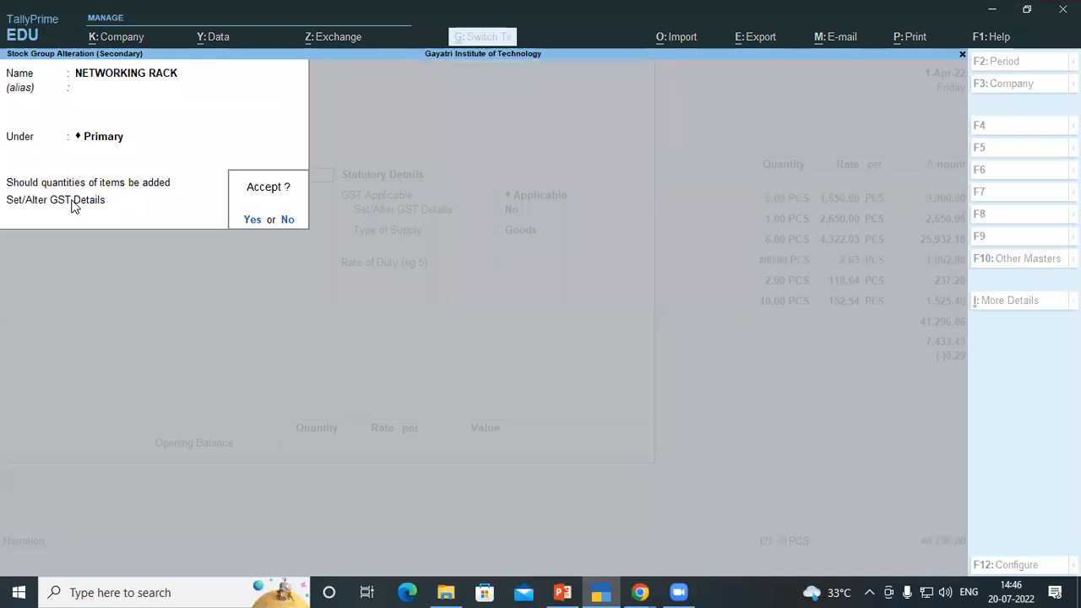
{"action": "key", "text": "y"}
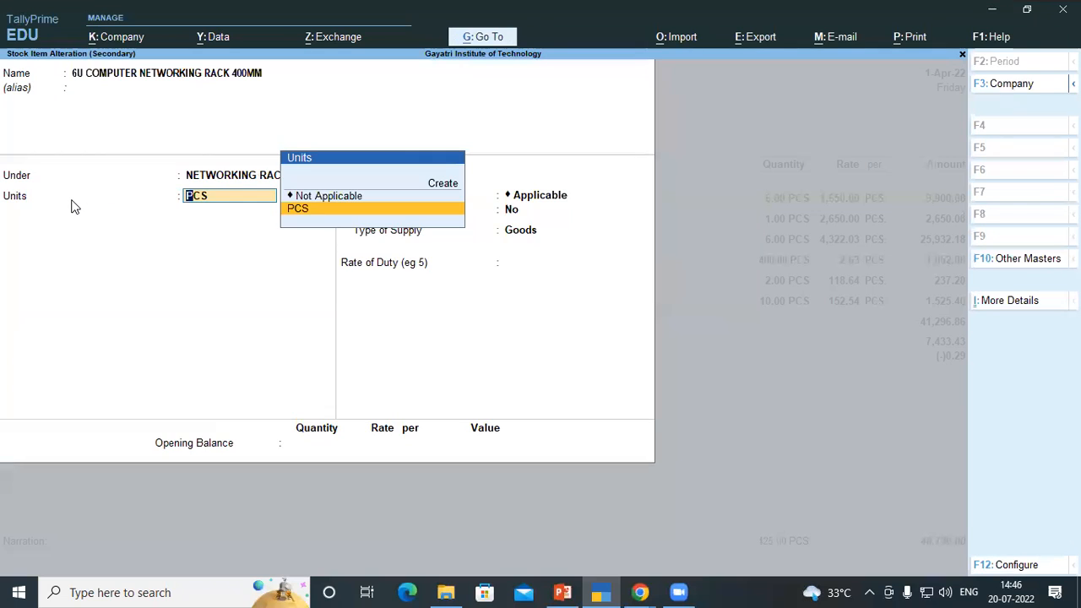
{"action": "key", "text": "ctrl+a"}
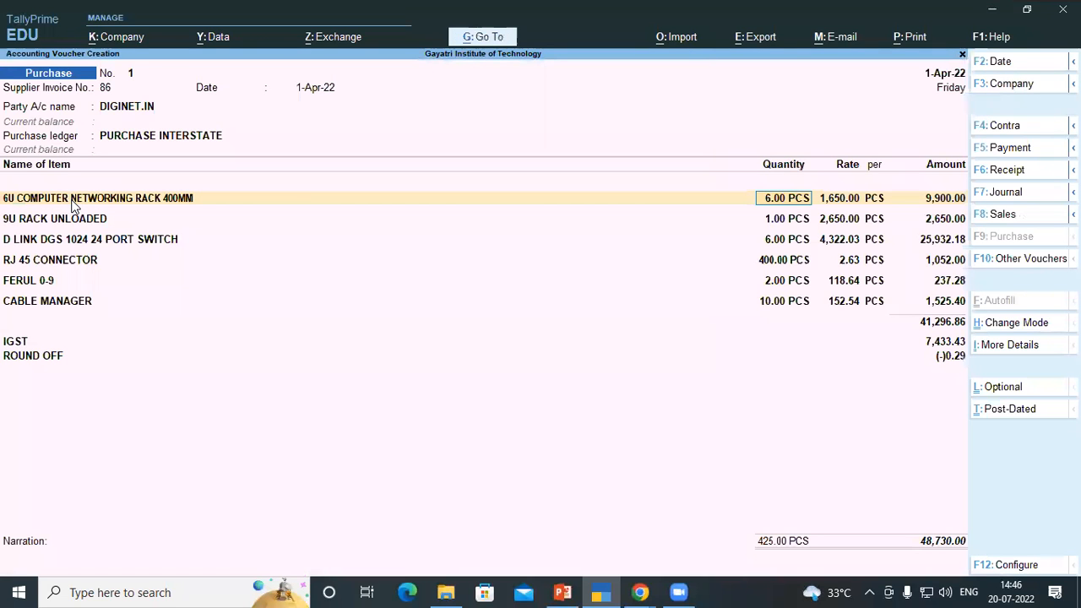
From 9U RACK UNLOADED, reopen the NETWORKING RACK group's GST details with HSN 84733099 at 18% and accept both masters
{"action": "left_click", "coordinate": [84, 219]}
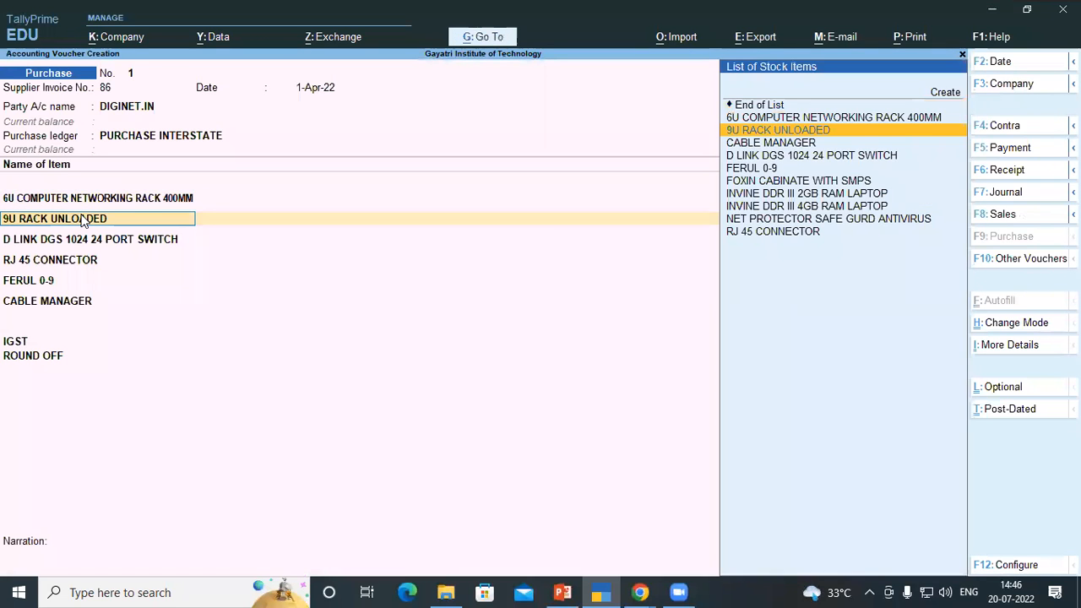
{"action": "key", "text": "ctrl+Return"}
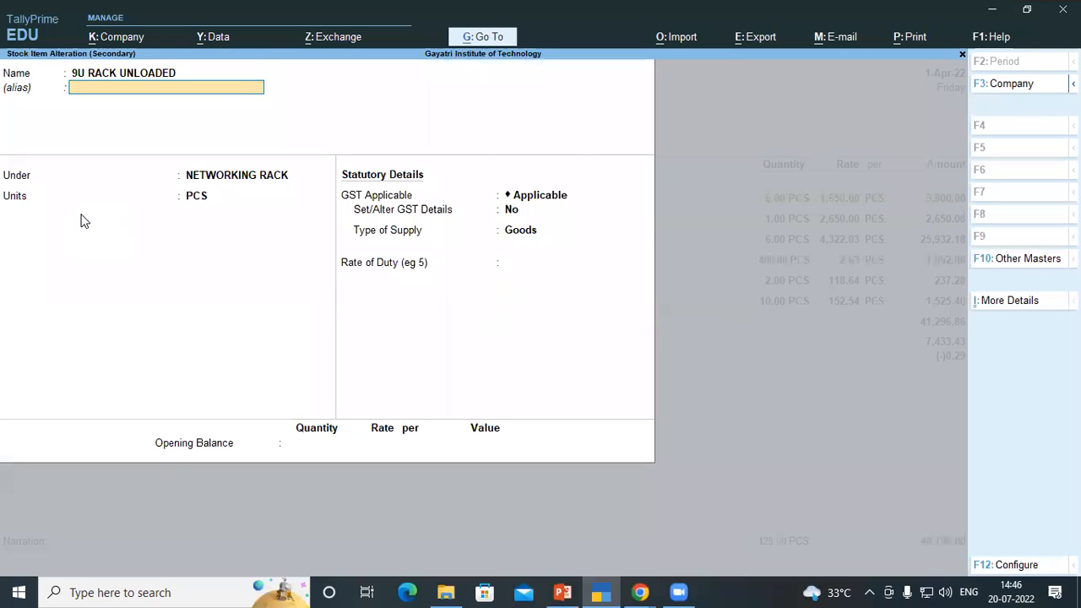
{"action": "key", "text": "Return"}
{"action": "key", "text": "ctrl+Return"}
{"action": "key", "text": "Return"}
{"action": "key", "text": "Return"}
{"action": "key", "text": "Return"}
{"action": "type", "text": "Yes"}
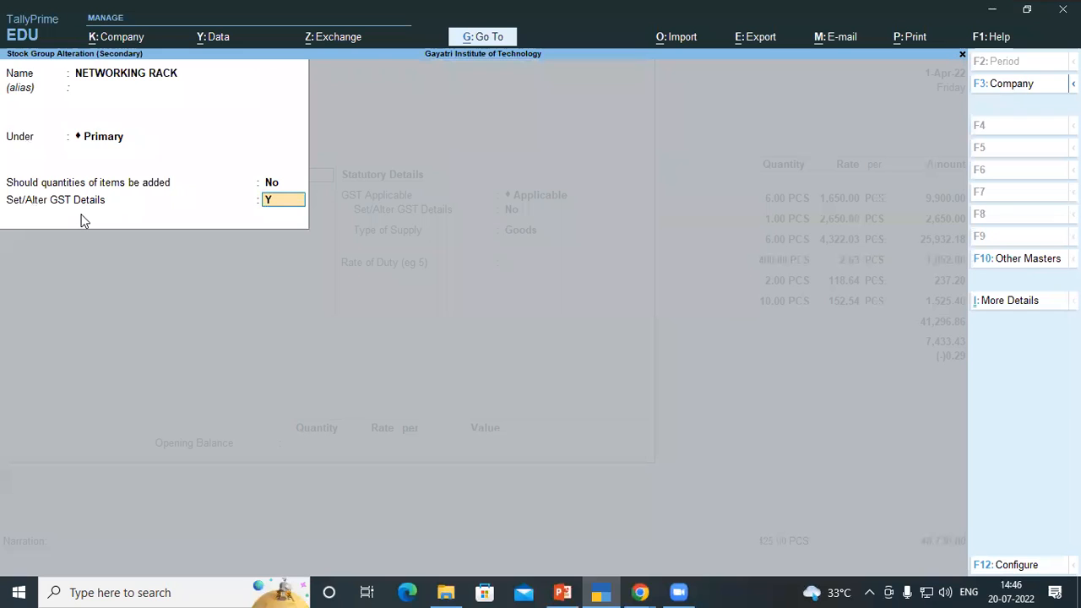
{"action": "key", "text": "Return"}
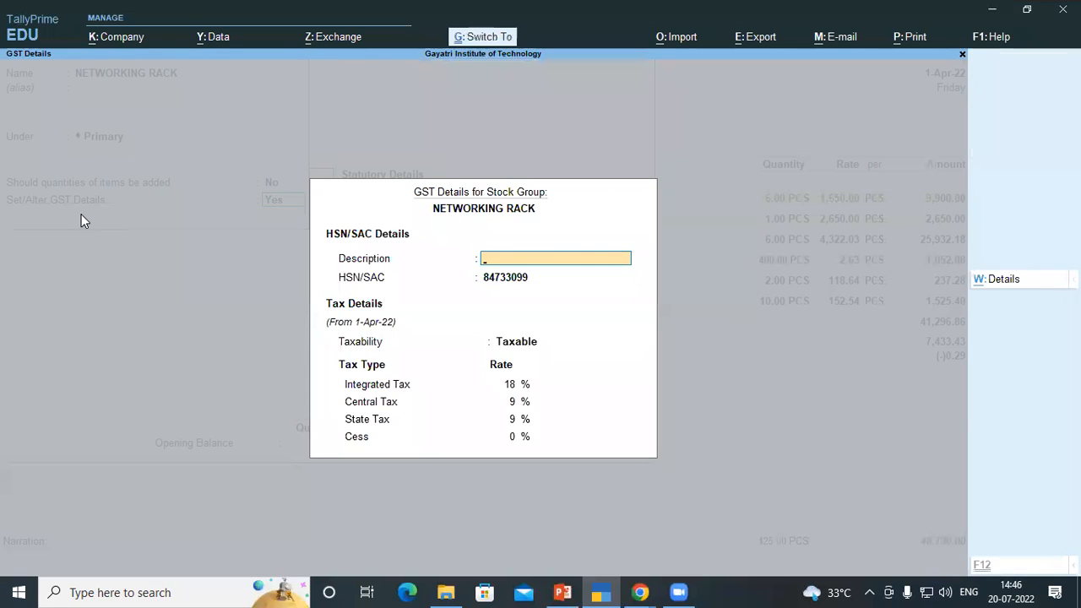
{"action": "key", "text": "ctrl+a"}
{"action": "key", "text": "Return"}
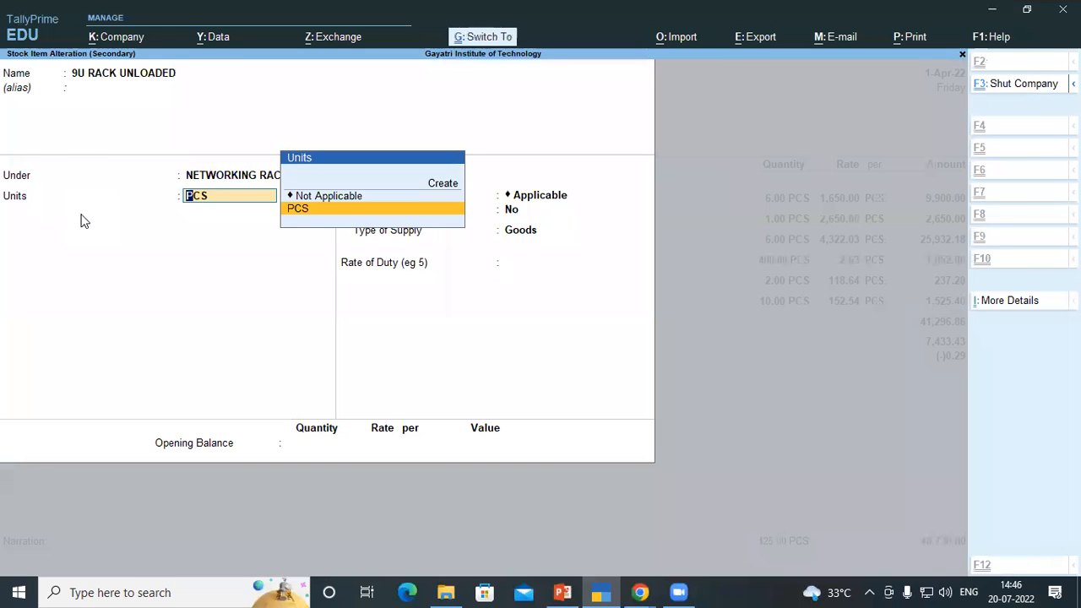
{"action": "key", "text": "ctrl+a"}
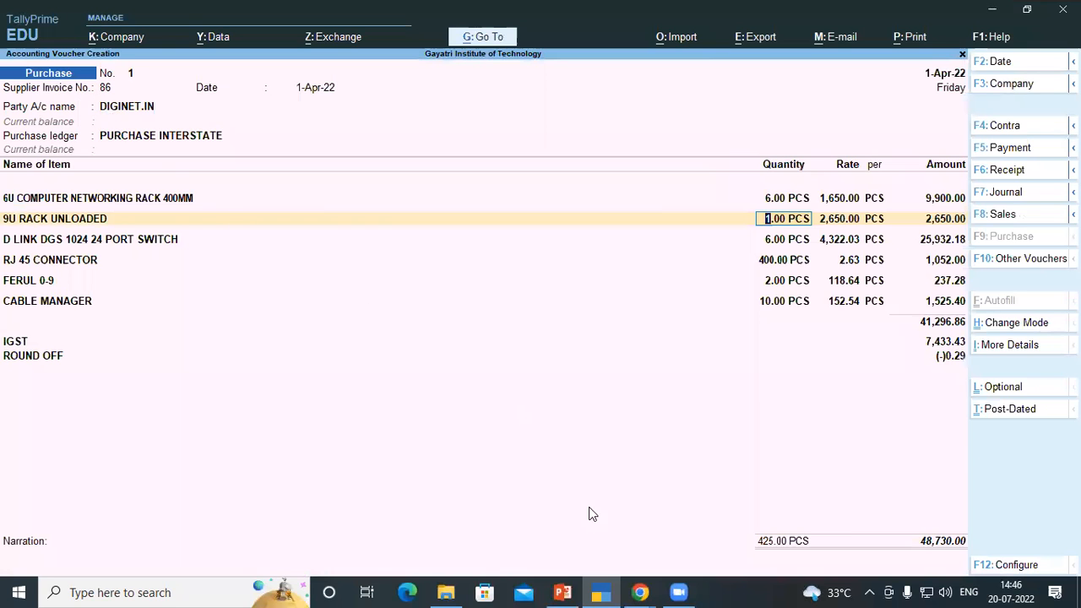
{"action": "left_click", "coordinate": [563, 591]}
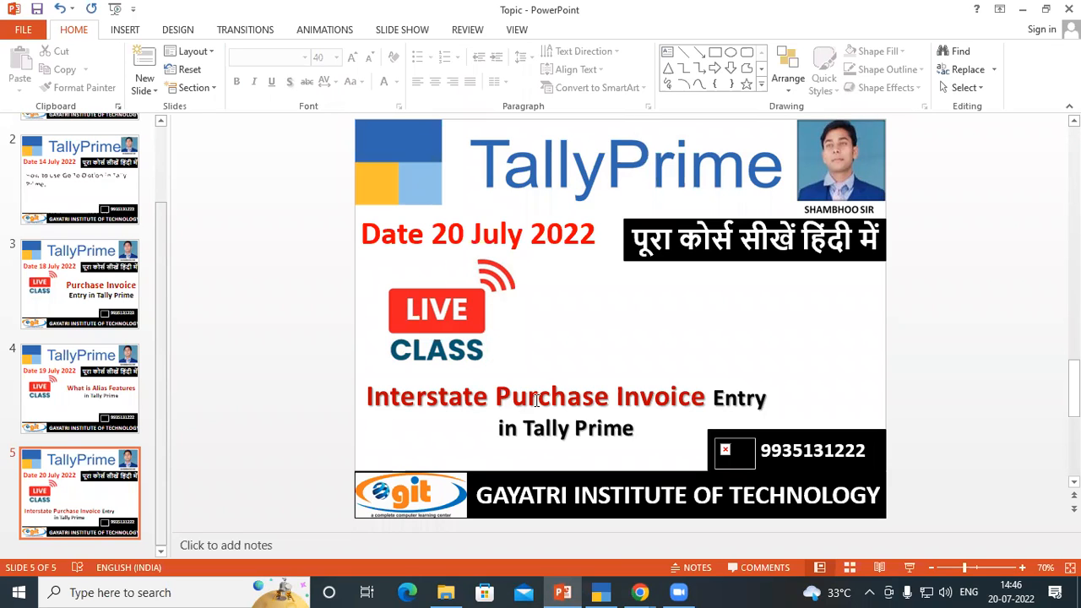
{"action": "left_click", "coordinate": [600, 592]}
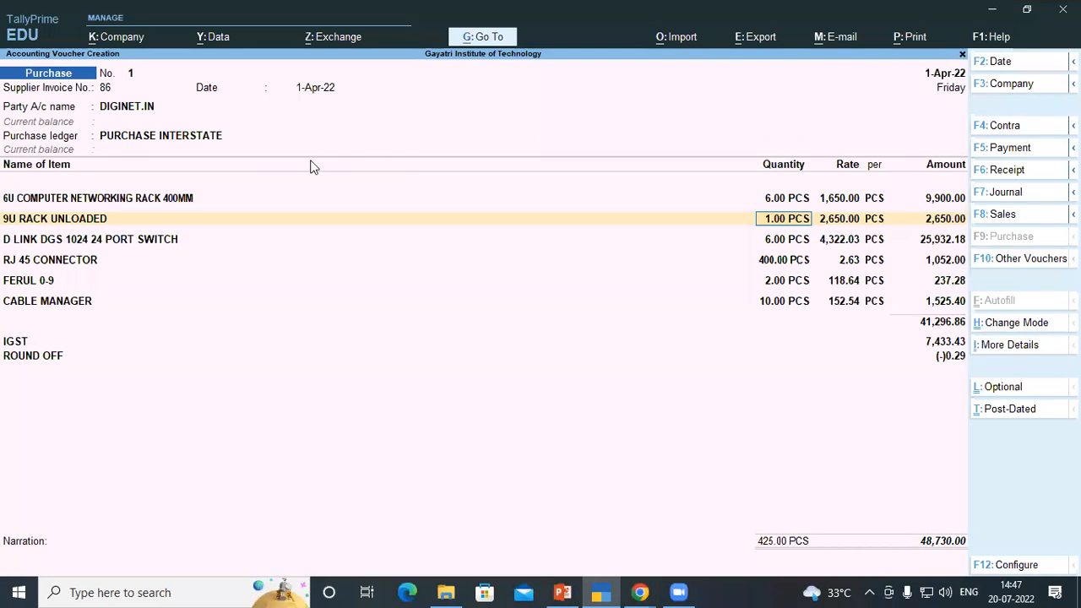